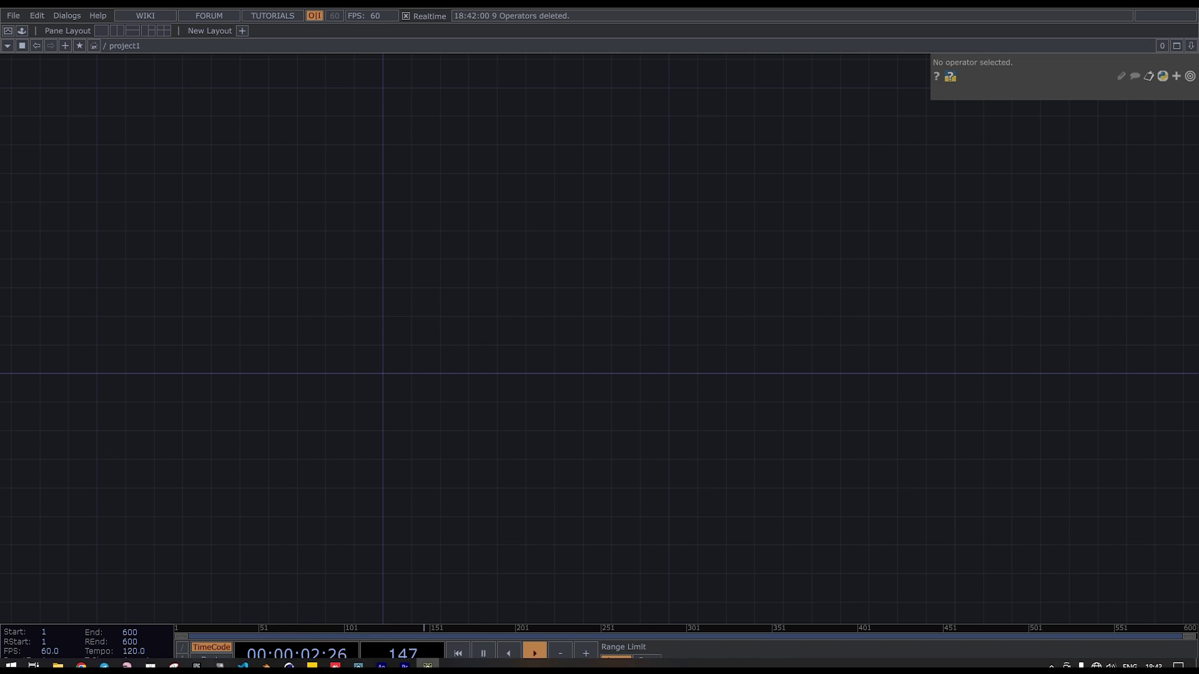
Import butterfly.fbx from File Explorer into the TouchDesigner network.
{"action": "left_click", "coordinate": [57, 653]}
{"action": "left_click_drag", "start_coordinate": [360, 257], "coordinate": [159, 299]}
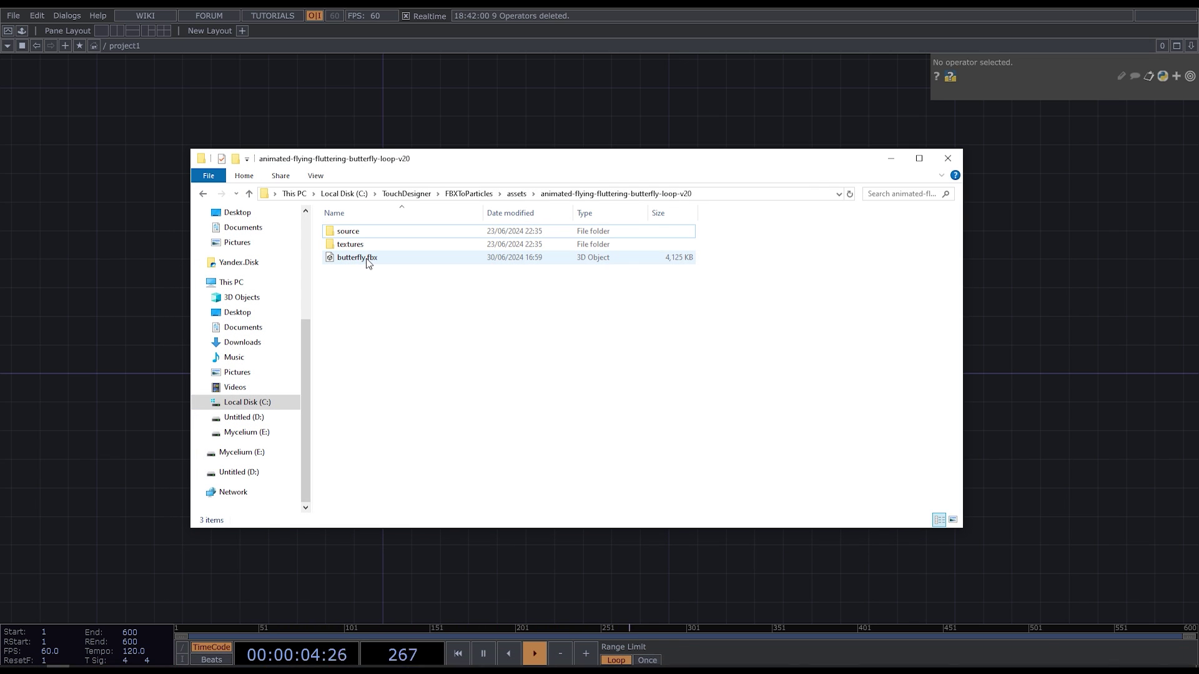
{"action": "left_click", "coordinate": [893, 163]}
{"action": "key", "text": "ctrl+c"}
{"action": "key", "text": "ctrl+v"}
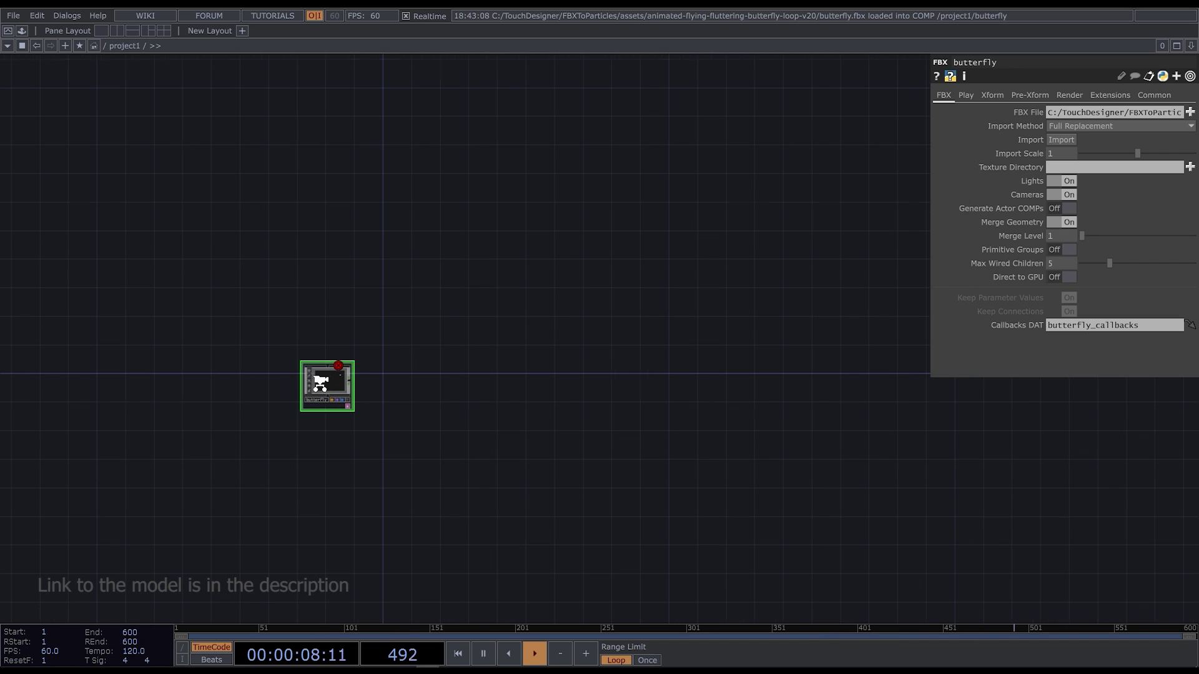
{"action": "scroll", "coordinate": [327, 382], "scroll_direction": "up", "scroll_amount": 5}
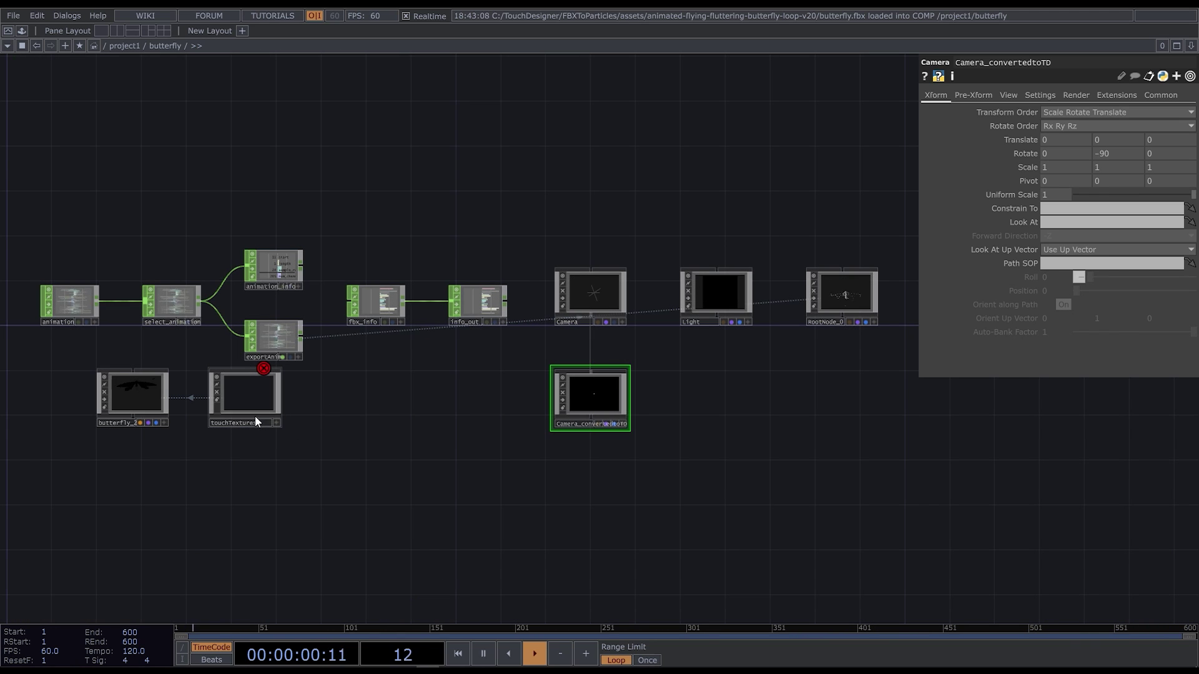
{"action": "scroll", "coordinate": [254, 416], "scroll_direction": "up", "scroll_amount": 5}
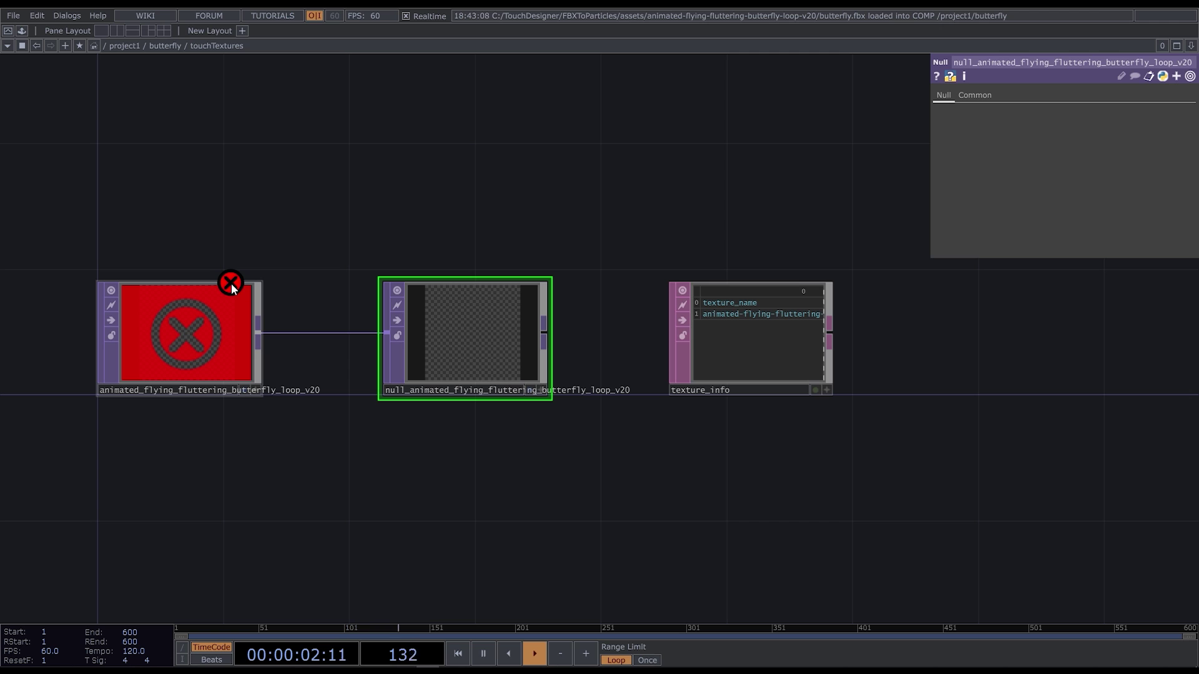
Delete the failing touchTextures component inside the butterfly COMP.
{"action": "left_click", "coordinate": [230, 286]}
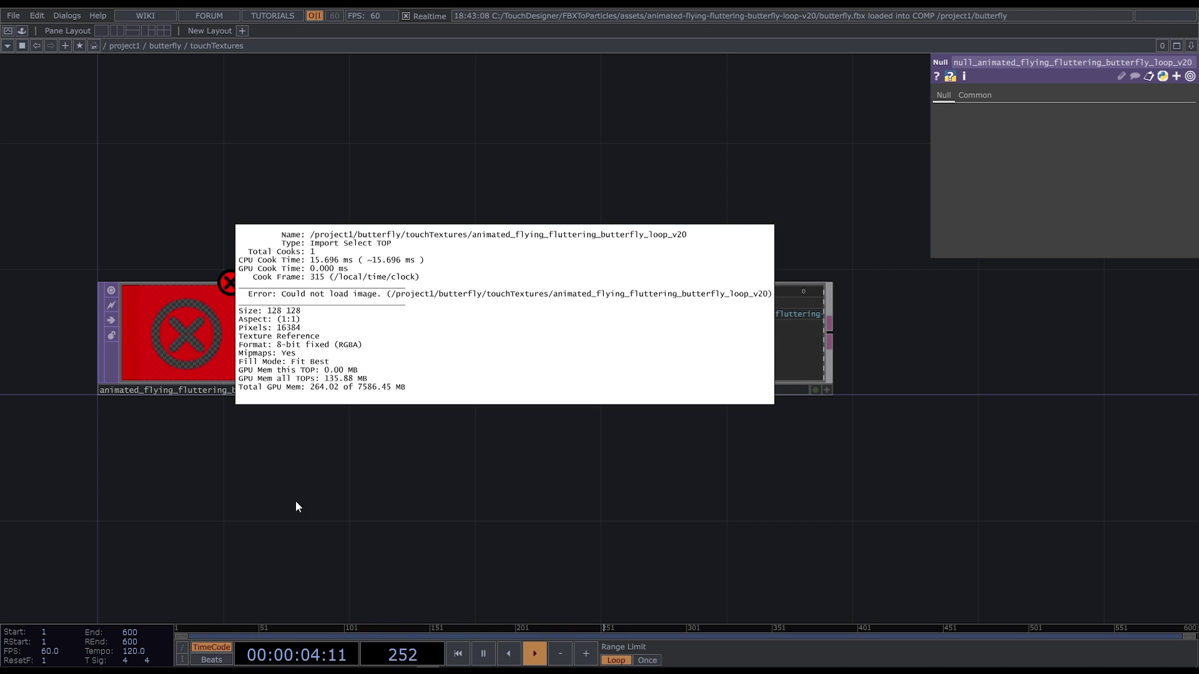
{"action": "scroll", "coordinate": [317, 471], "scroll_direction": "down", "scroll_amount": 3}
{"action": "scroll", "coordinate": [305, 421], "scroll_direction": "down", "scroll_amount": 3}
{"action": "scroll", "coordinate": [291, 368], "scroll_direction": "down", "scroll_amount": 2}
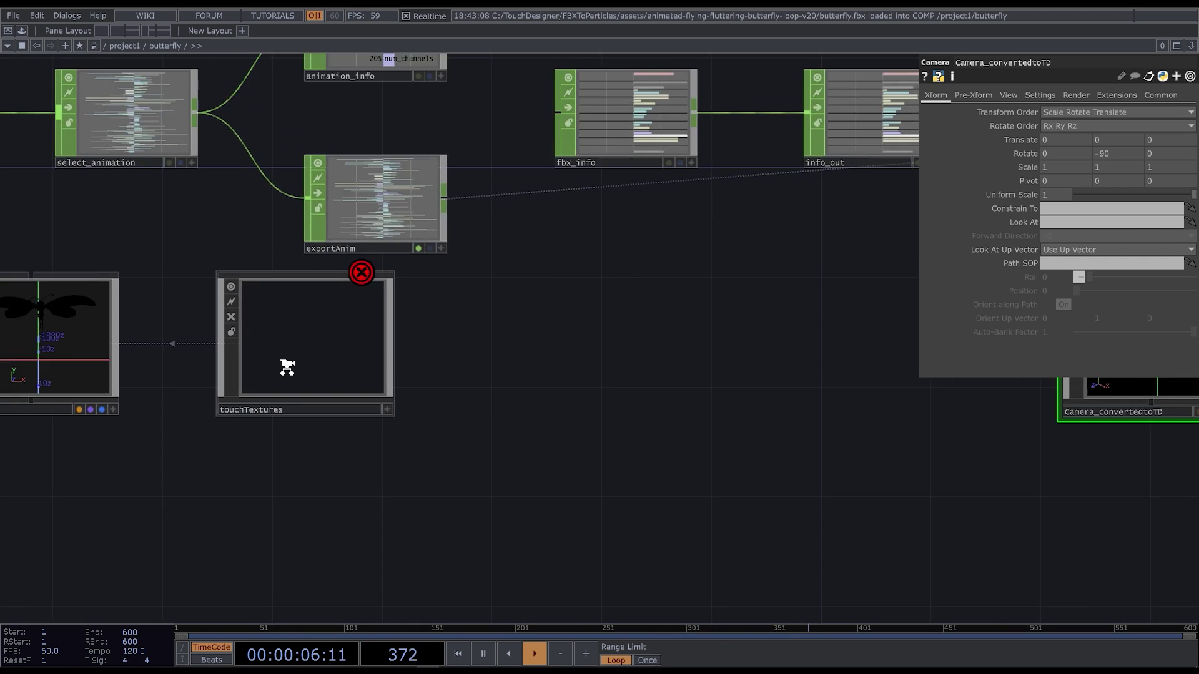
{"action": "scroll", "coordinate": [287, 368], "scroll_direction": "down", "scroll_amount": 2}
{"action": "left_click", "coordinate": [287, 353]}
{"action": "key", "text": "Delete"}
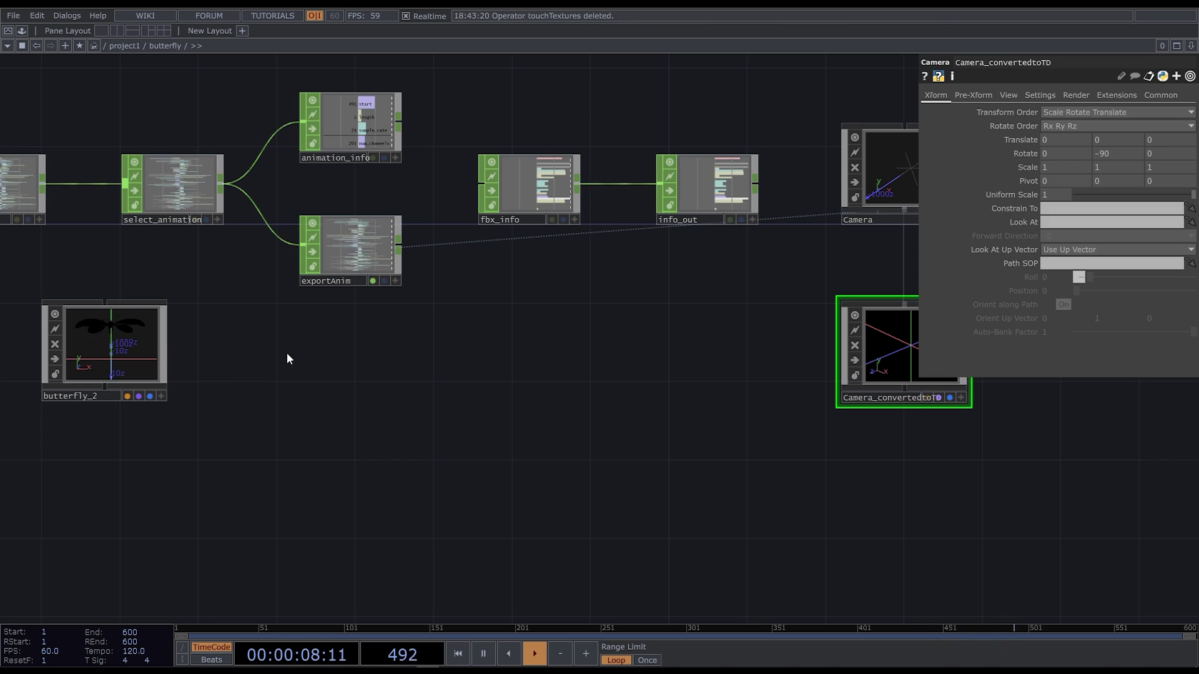
{"action": "scroll", "coordinate": [287, 353], "scroll_direction": "down", "scroll_amount": 3}
{"action": "scroll", "coordinate": [287, 354], "scroll_direction": "down", "scroll_amount": 2}
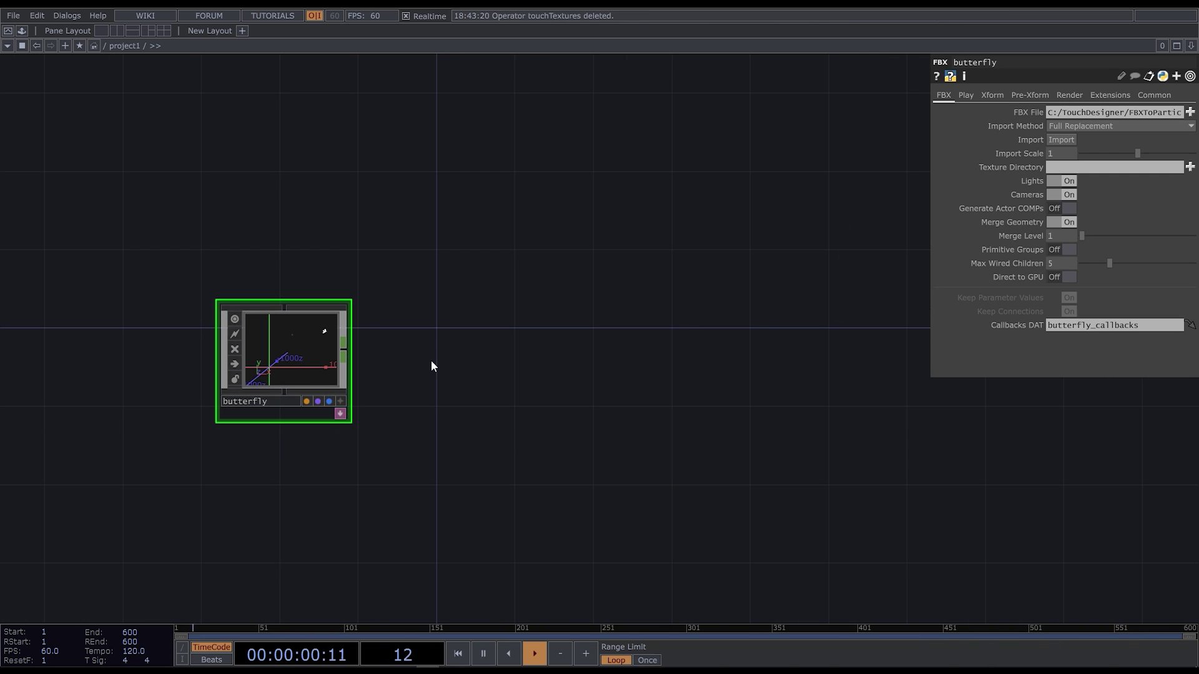
Add an Import Select SOP right of butterfly, with butterfly as its Import Parent.
{"action": "key", "text": "Tab"}
{"action": "left_click", "coordinate": [321, 199]}
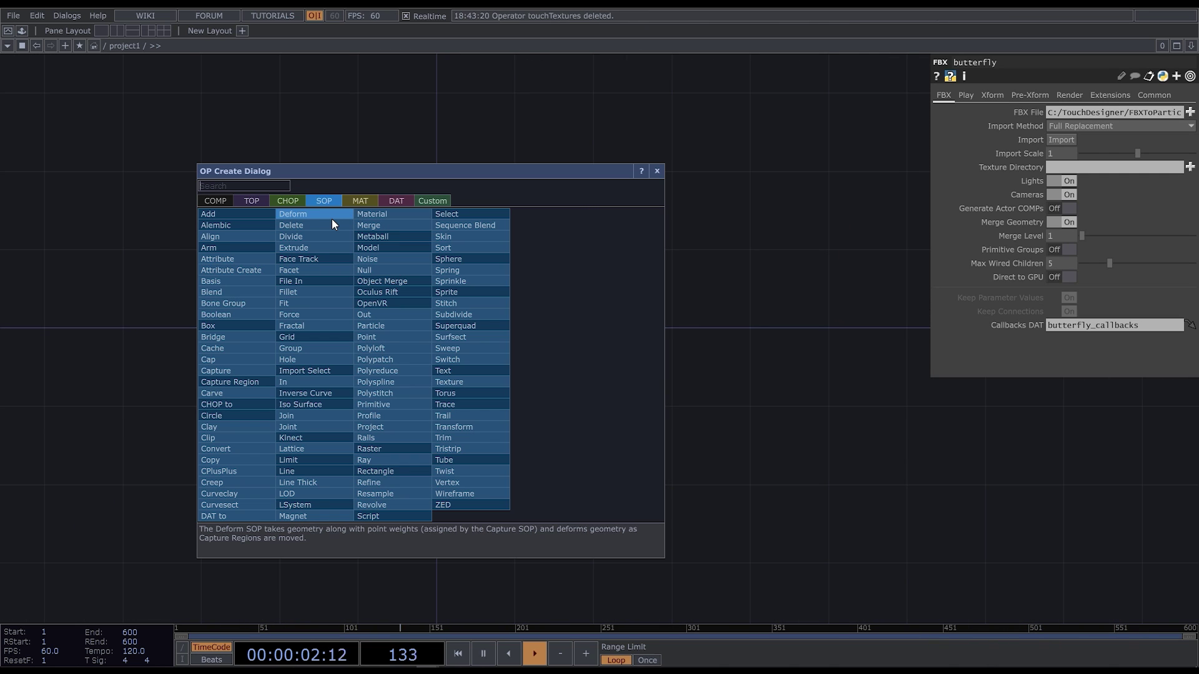
{"action": "left_click", "coordinate": [320, 371]}
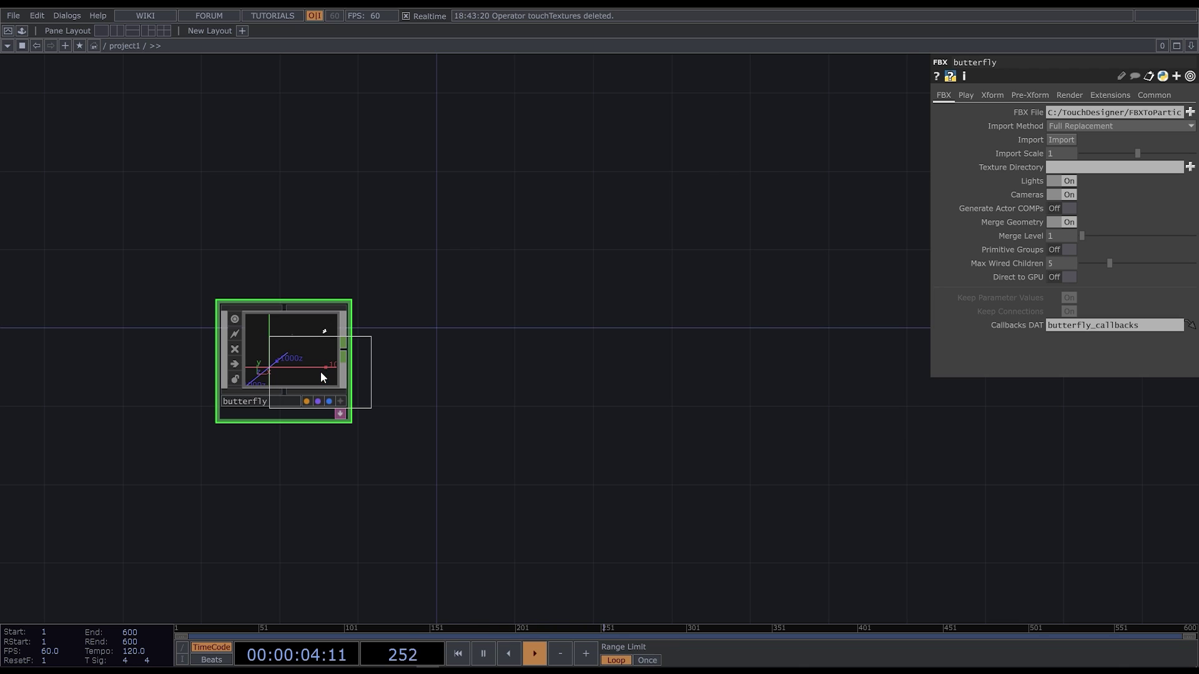
{"action": "left_click", "coordinate": [446, 351]}
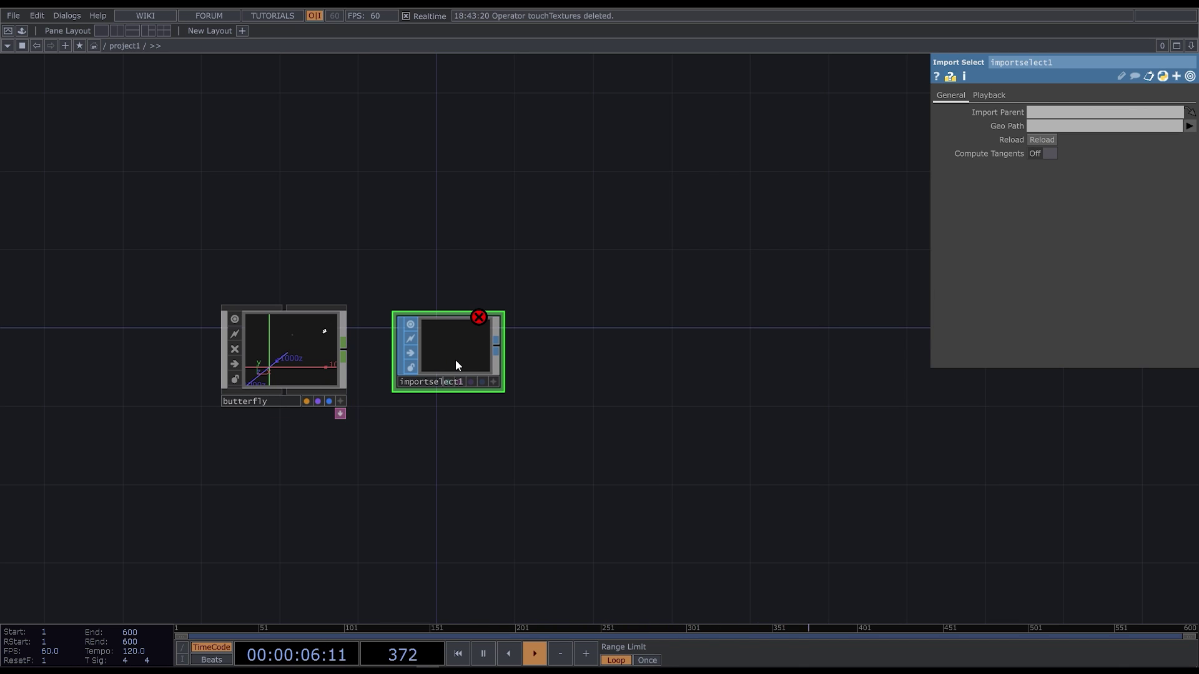
{"action": "left_click_drag", "start_coordinate": [310, 360], "coordinate": [1040, 117]}
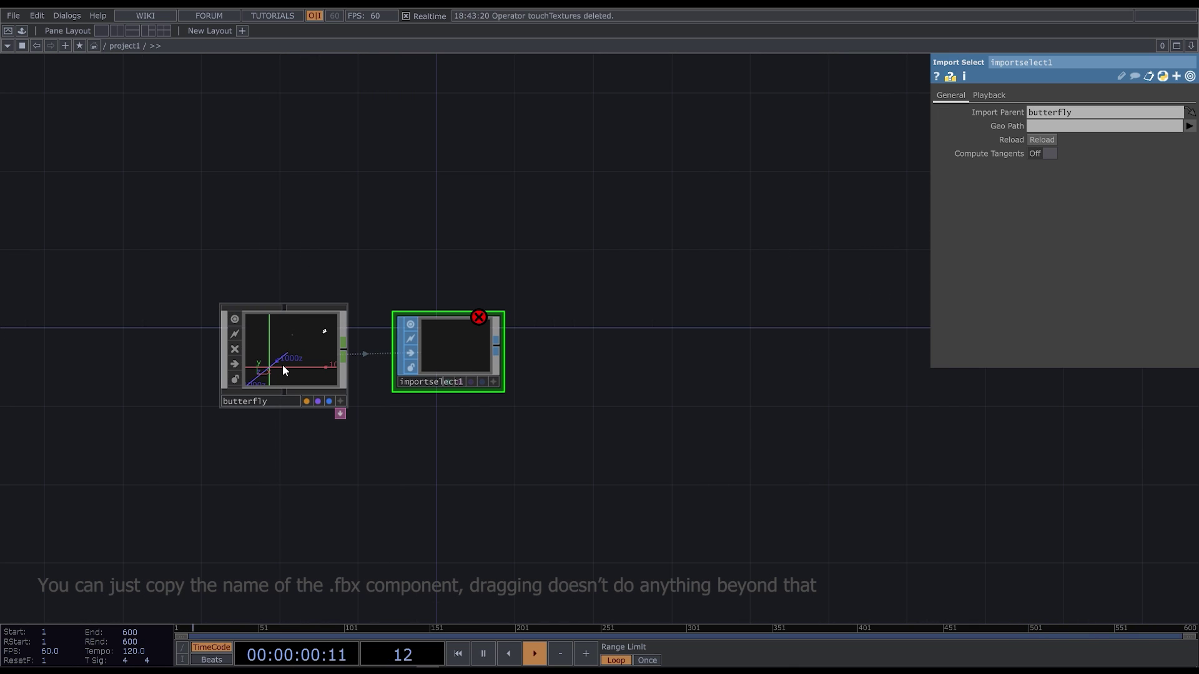
{"action": "scroll", "coordinate": [284, 366], "scroll_direction": "up", "scroll_amount": 5}
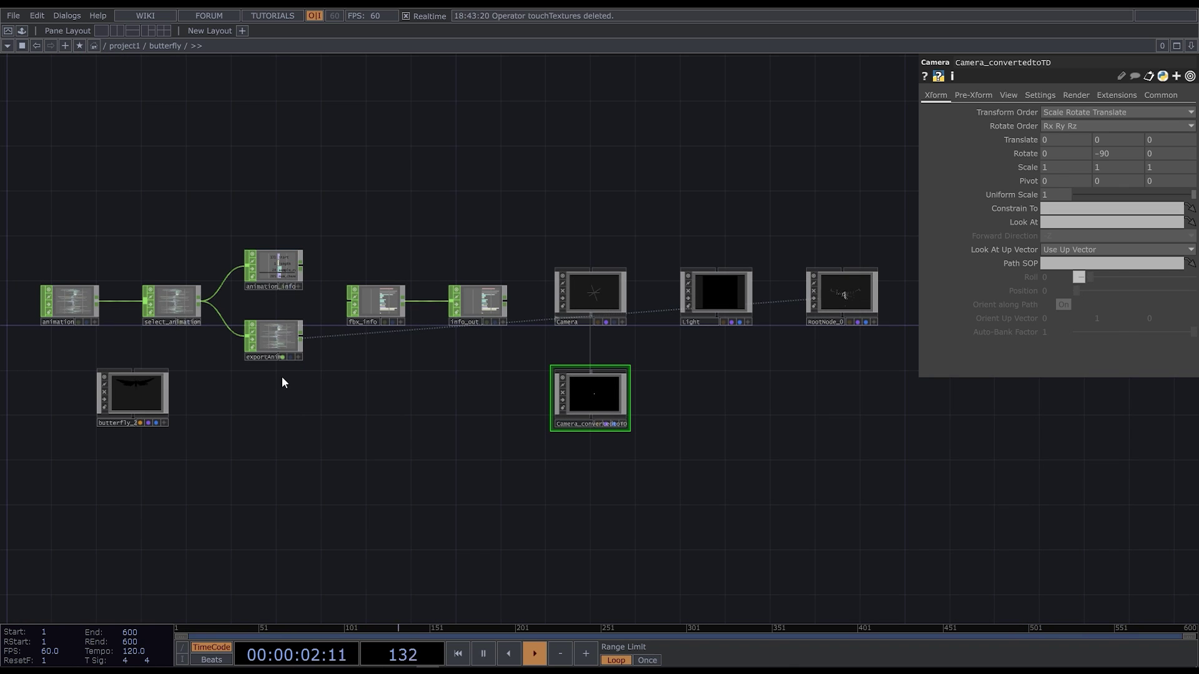
{"action": "scroll", "coordinate": [347, 462], "scroll_direction": "down", "scroll_amount": 2}
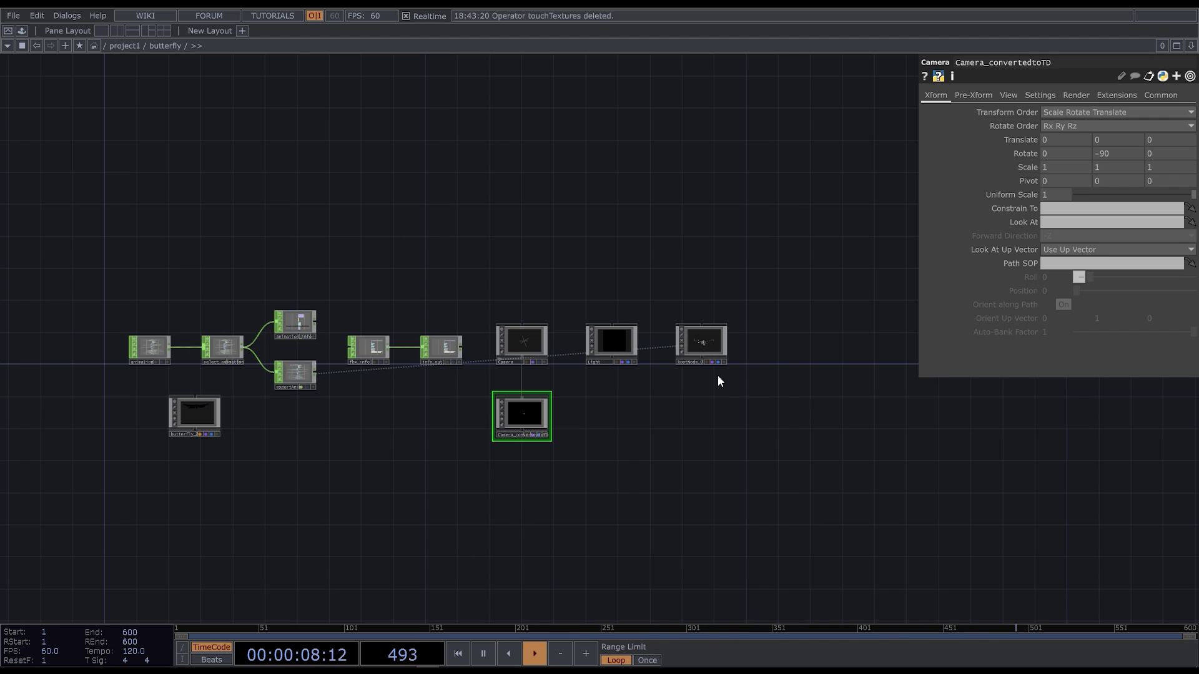
{"action": "scroll", "coordinate": [718, 375], "scroll_direction": "up", "scroll_amount": 5}
{"action": "scroll", "coordinate": [630, 189], "scroll_direction": "up", "scroll_amount": 2}
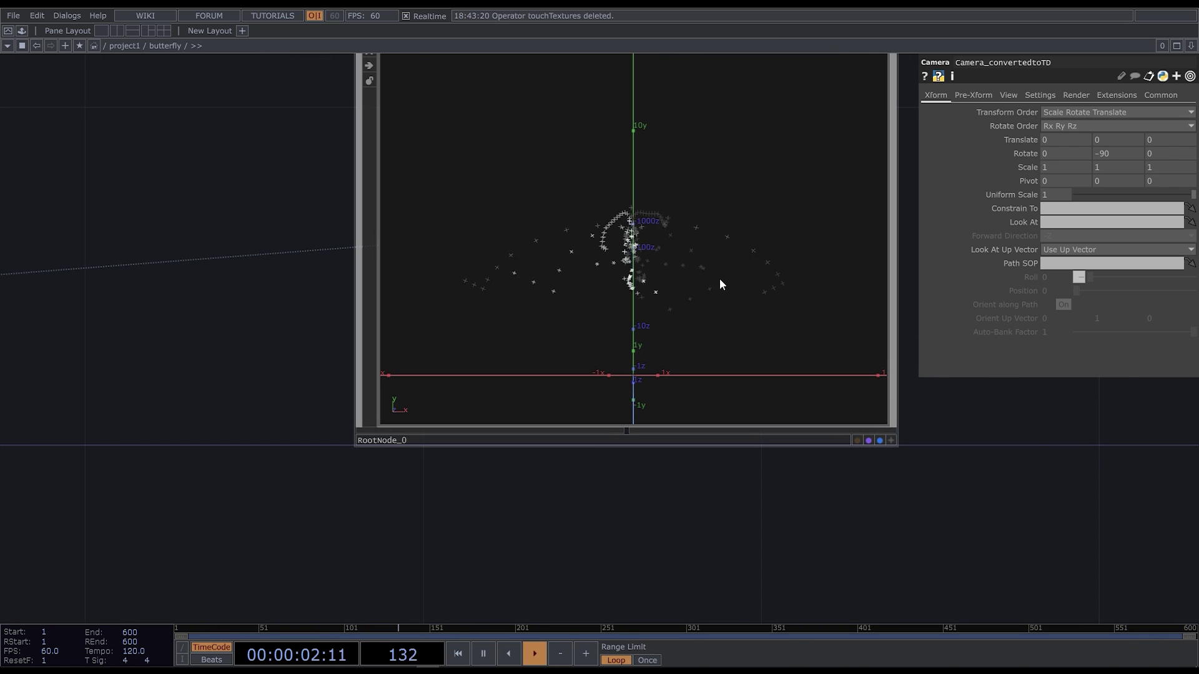
{"action": "scroll", "coordinate": [780, 210], "scroll_direction": "down", "scroll_amount": 5}
{"action": "scroll", "coordinate": [782, 211], "scroll_direction": "down", "scroll_amount": 3}
{"action": "scroll", "coordinate": [195, 300], "scroll_direction": "up", "scroll_amount": 4}
{"action": "scroll", "coordinate": [231, 287], "scroll_direction": "up", "scroll_amount": 2}
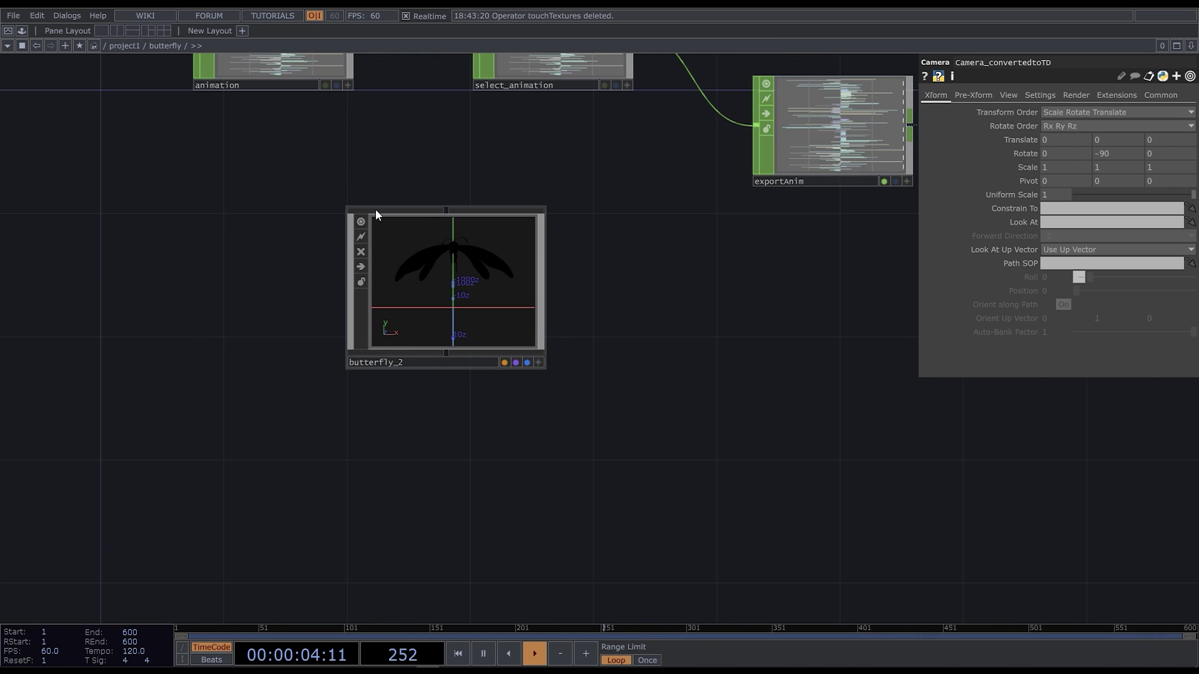
{"action": "scroll", "coordinate": [376, 208], "scroll_direction": "up", "scroll_amount": 2}
{"action": "scroll", "coordinate": [409, 335], "scroll_direction": "up", "scroll_amount": 2}
{"action": "scroll", "coordinate": [411, 341], "scroll_direction": "up", "scroll_amount": 2}
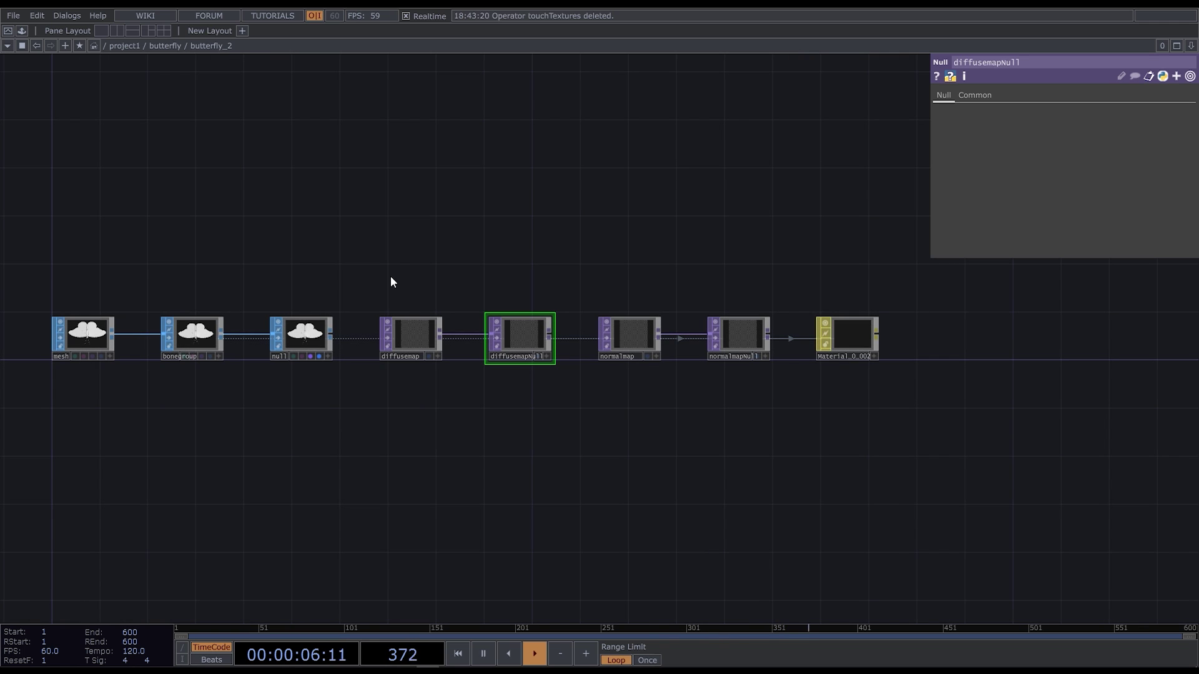
Copy the Geo Path /butterfly.2/butterfly.2 from the mesh node inside butterfly_2.
{"action": "left_click", "coordinate": [84, 339]}
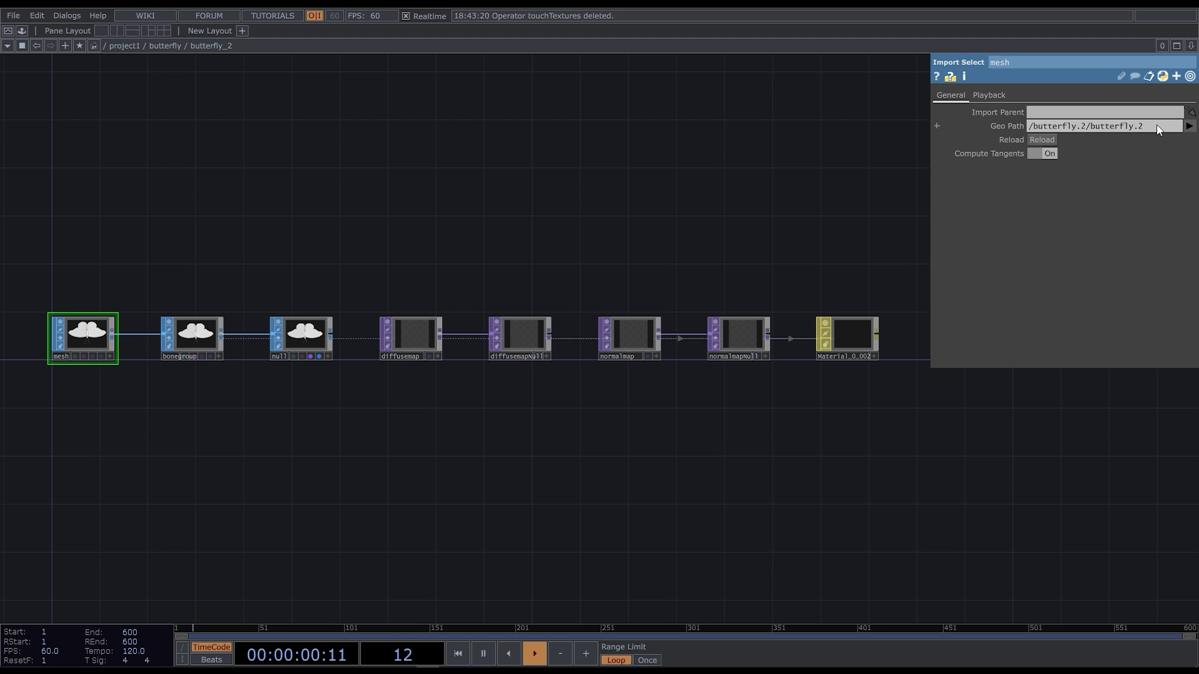
{"action": "right_click", "coordinate": [1075, 130]}
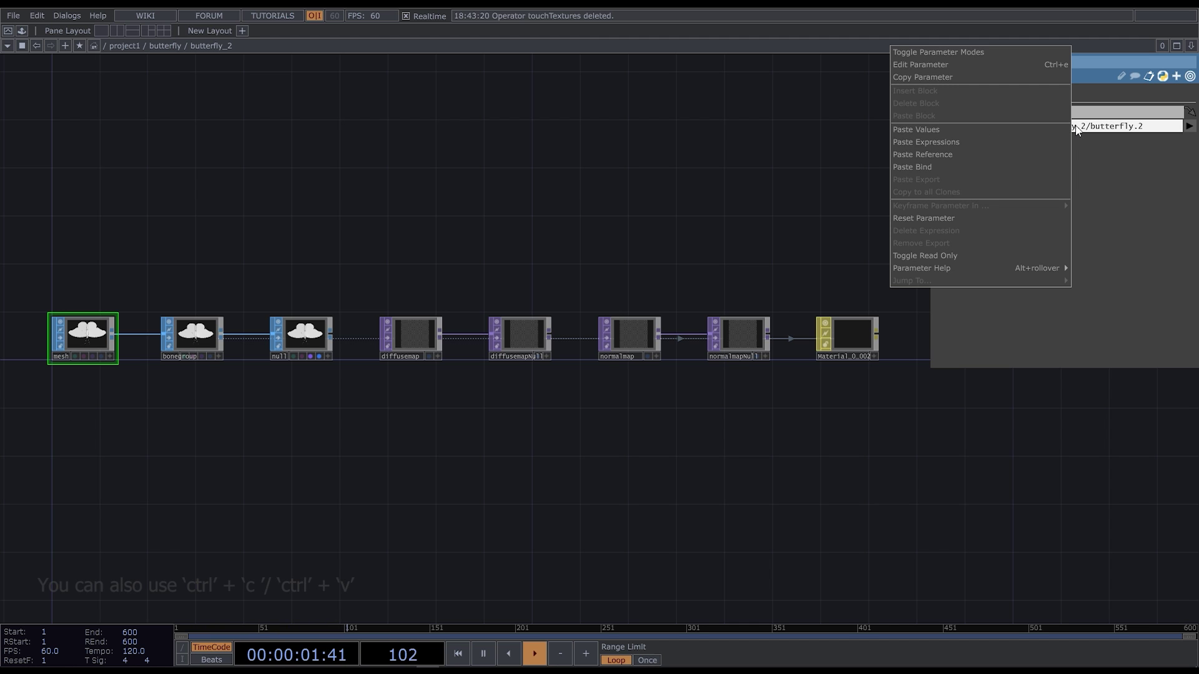
{"action": "left_click", "coordinate": [956, 78]}
{"action": "scroll", "coordinate": [313, 402], "scroll_direction": "down", "scroll_amount": 3}
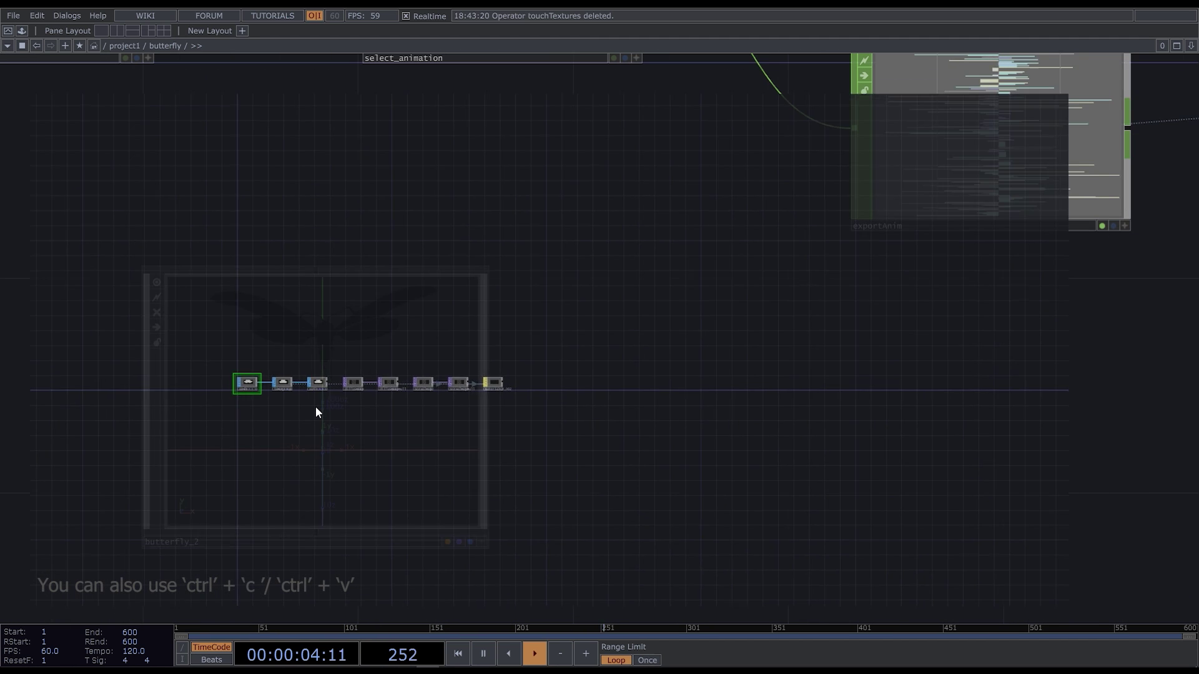
{"action": "scroll", "coordinate": [316, 407], "scroll_direction": "down", "scroll_amount": 2}
Paste /butterfly.2/butterfly.2 as the value of importselect1's Geo Path.
{"action": "key", "text": "ctrl+v"}
{"action": "scroll", "coordinate": [313, 404], "scroll_direction": "down", "scroll_amount": 2}
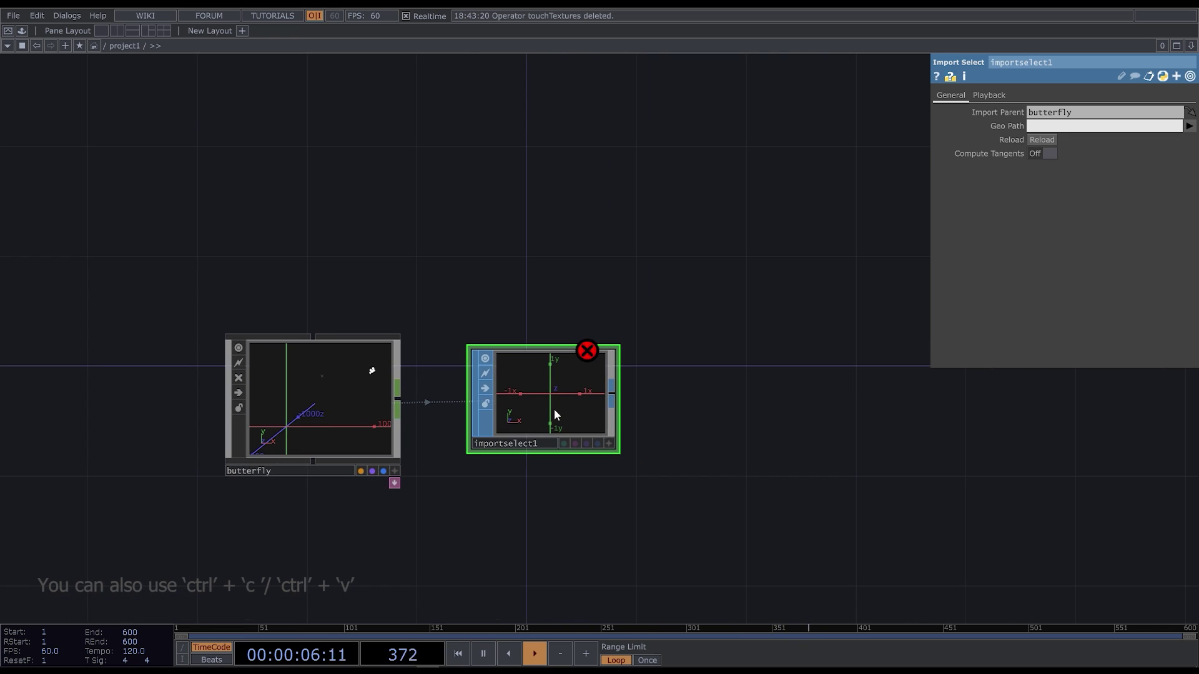
{"action": "right_click", "coordinate": [1042, 129]}
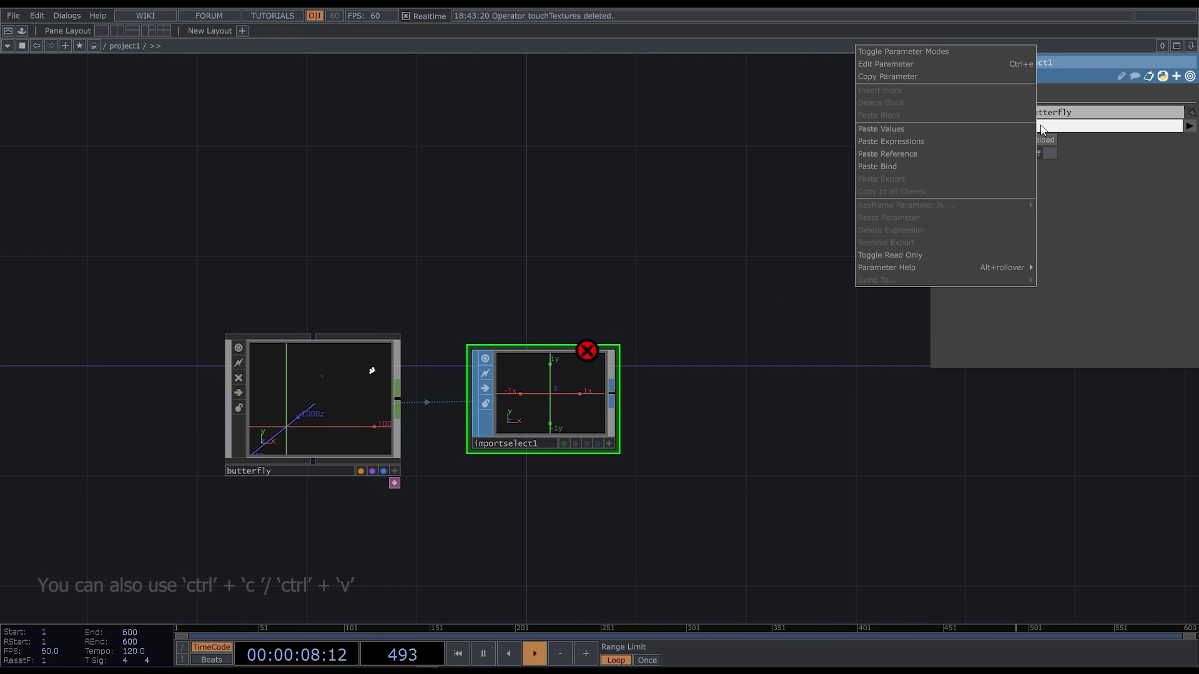
{"action": "left_click", "coordinate": [917, 131]}
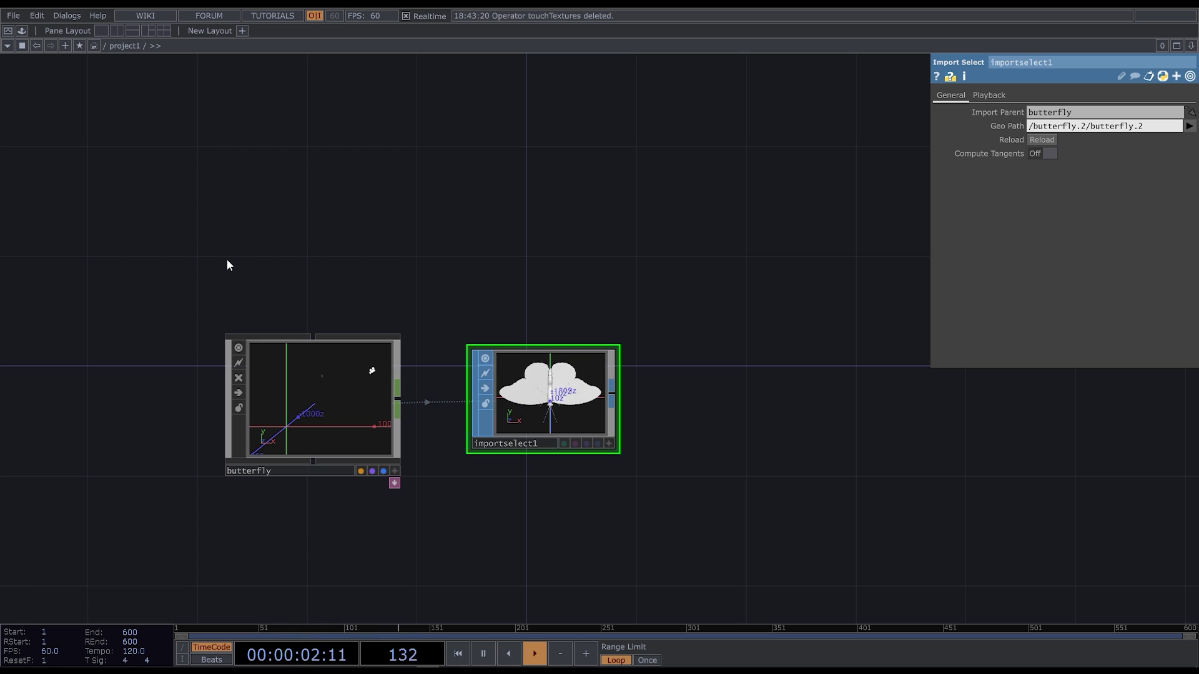
{"action": "scroll", "coordinate": [227, 264], "scroll_direction": "down", "scroll_amount": 2}
{"action": "scroll", "coordinate": [680, 367], "scroll_direction": "up", "scroll_amount": 2}
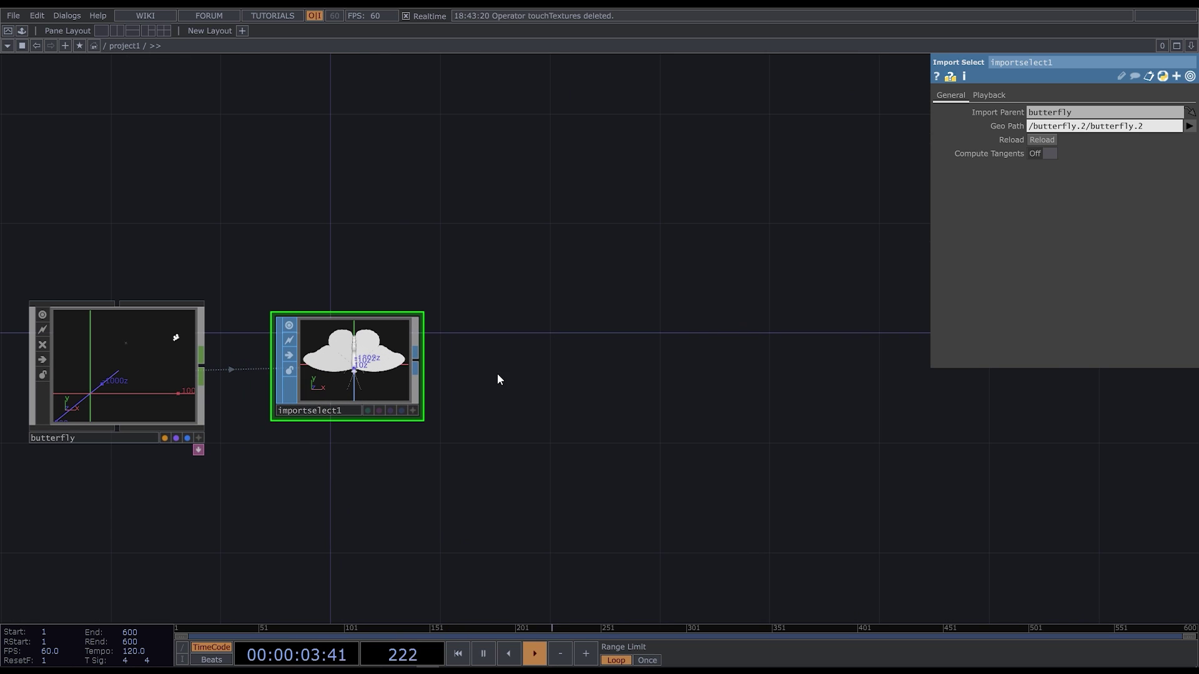
Add Deform SOP deform1 after importselect1, with butterfly as its Skeleton Root Path.
{"action": "left_click", "coordinate": [416, 362]}
{"action": "type", "text": "def"}
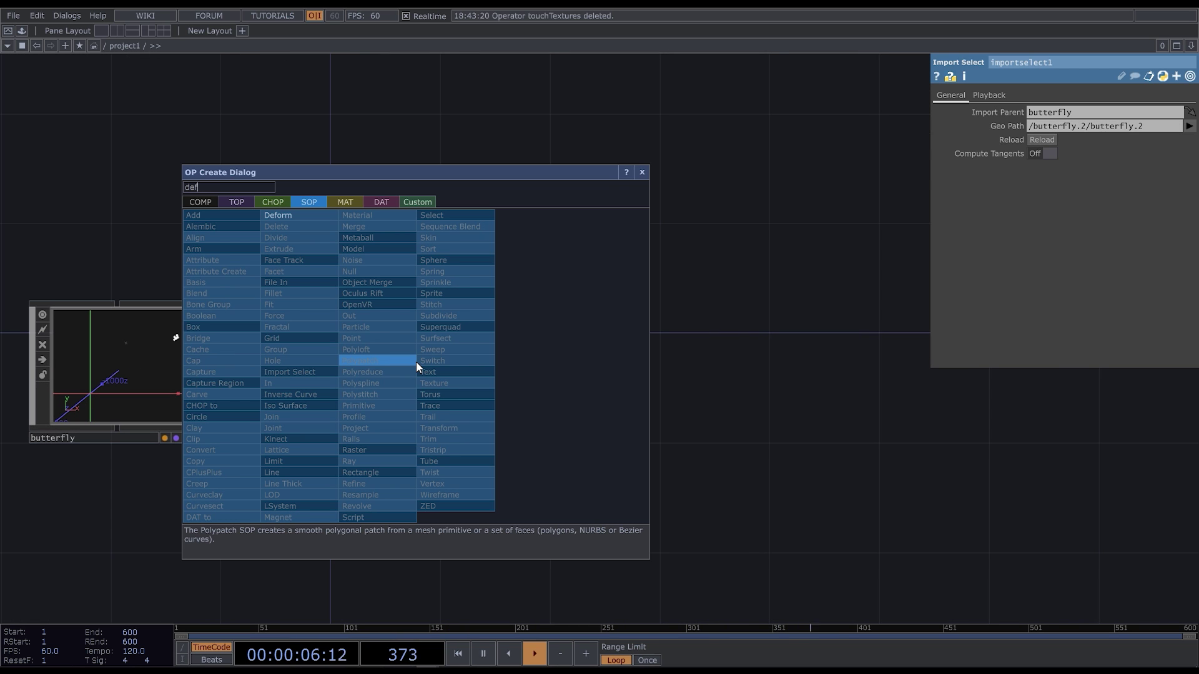
{"action": "type", "text": "o"}
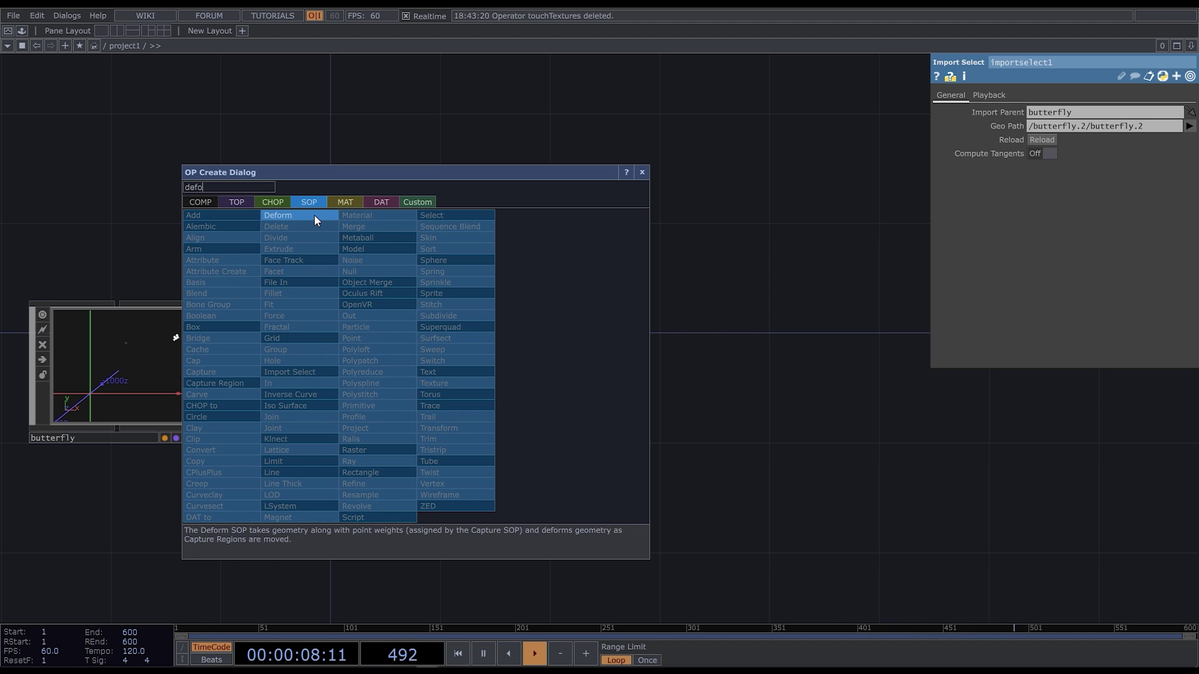
{"action": "left_click", "coordinate": [315, 217]}
{"action": "left_click", "coordinate": [567, 364]}
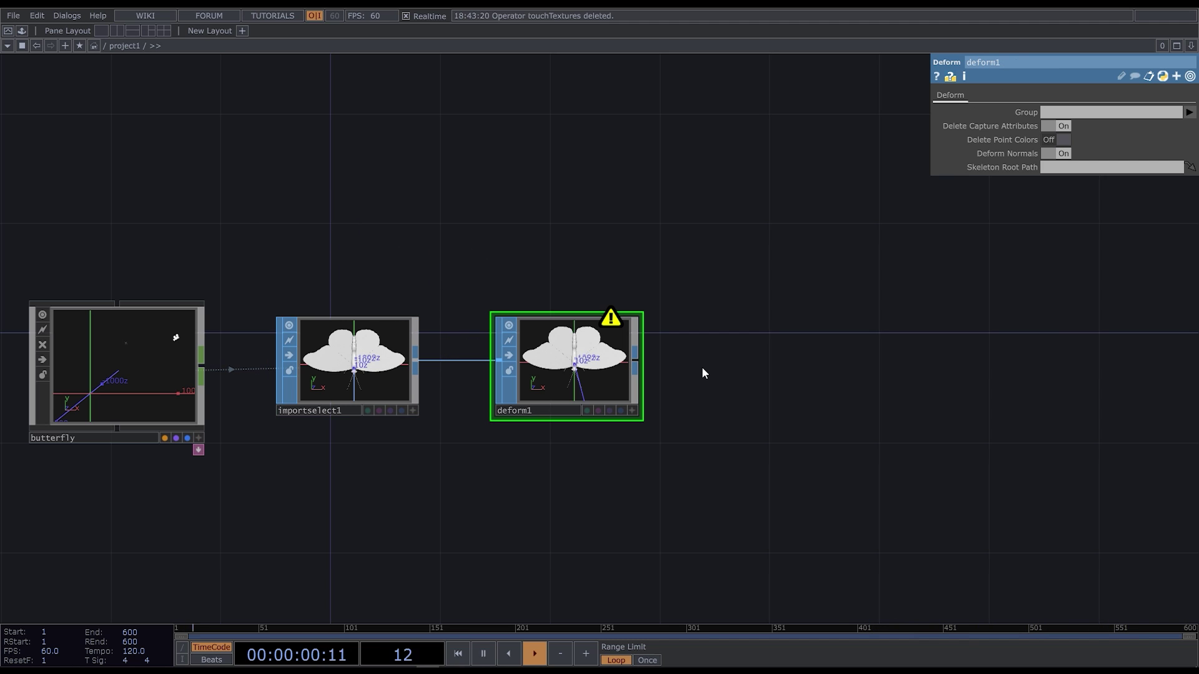
{"action": "left_click_drag", "start_coordinate": [111, 384], "coordinate": [1061, 168]}
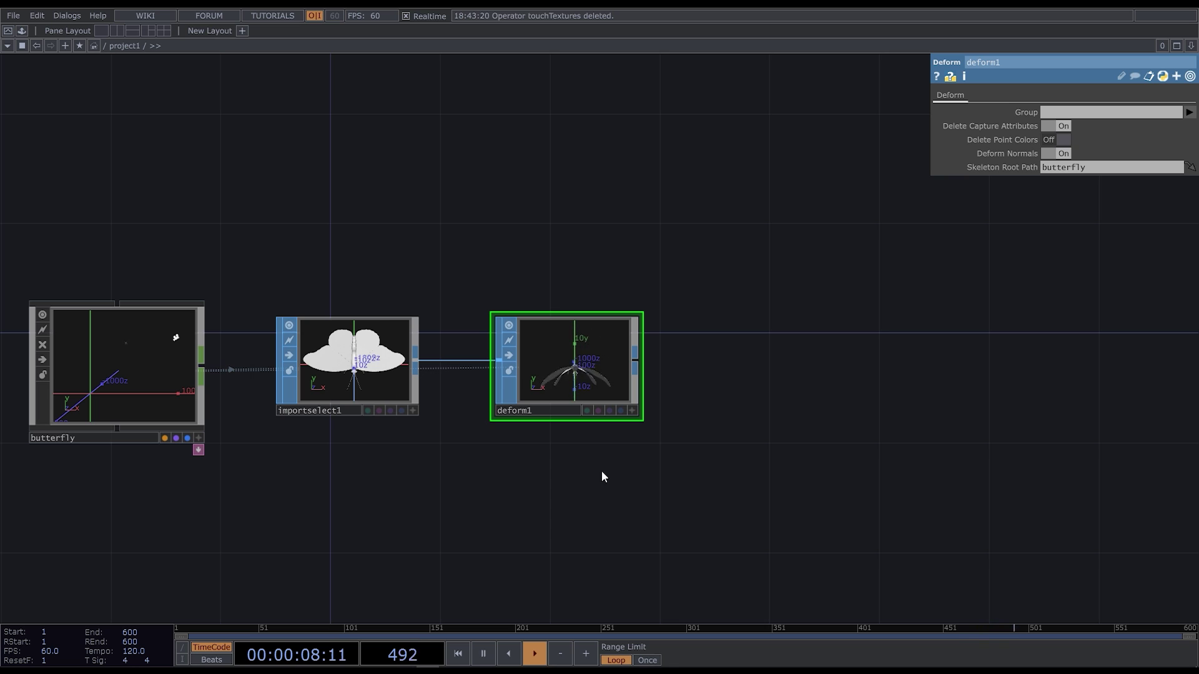
Slow the butterfly FBX's playback Speed to 0.16.
{"action": "left_click", "coordinate": [125, 370]}
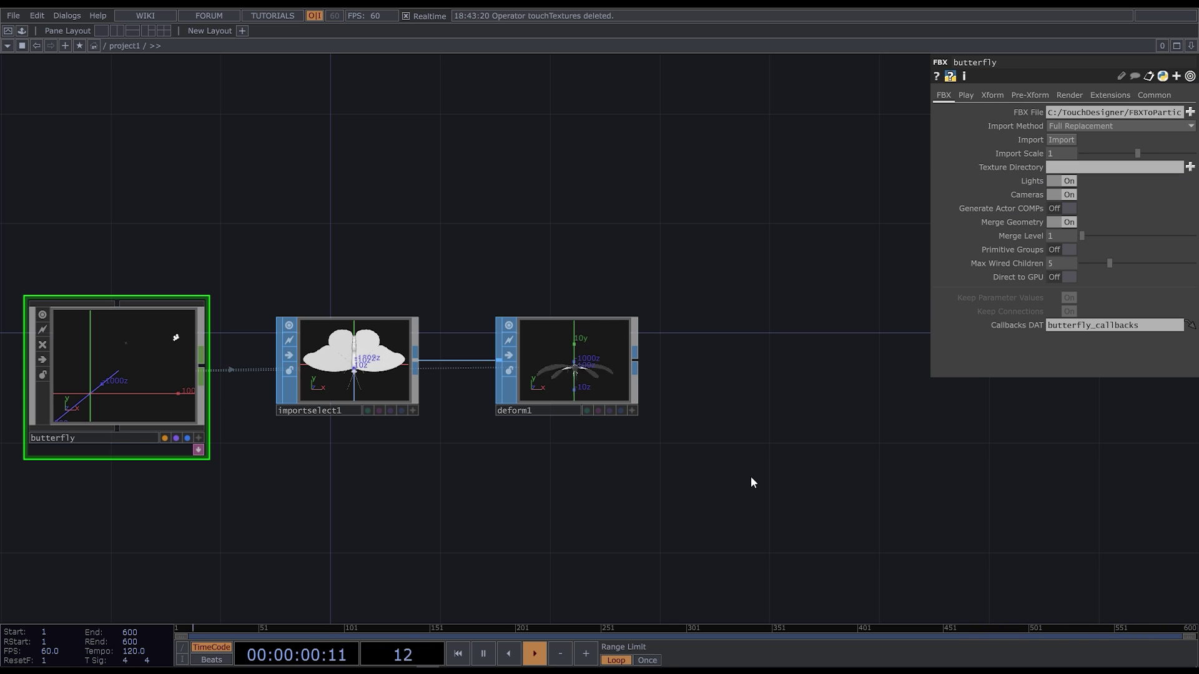
{"action": "left_click", "coordinate": [970, 95]}
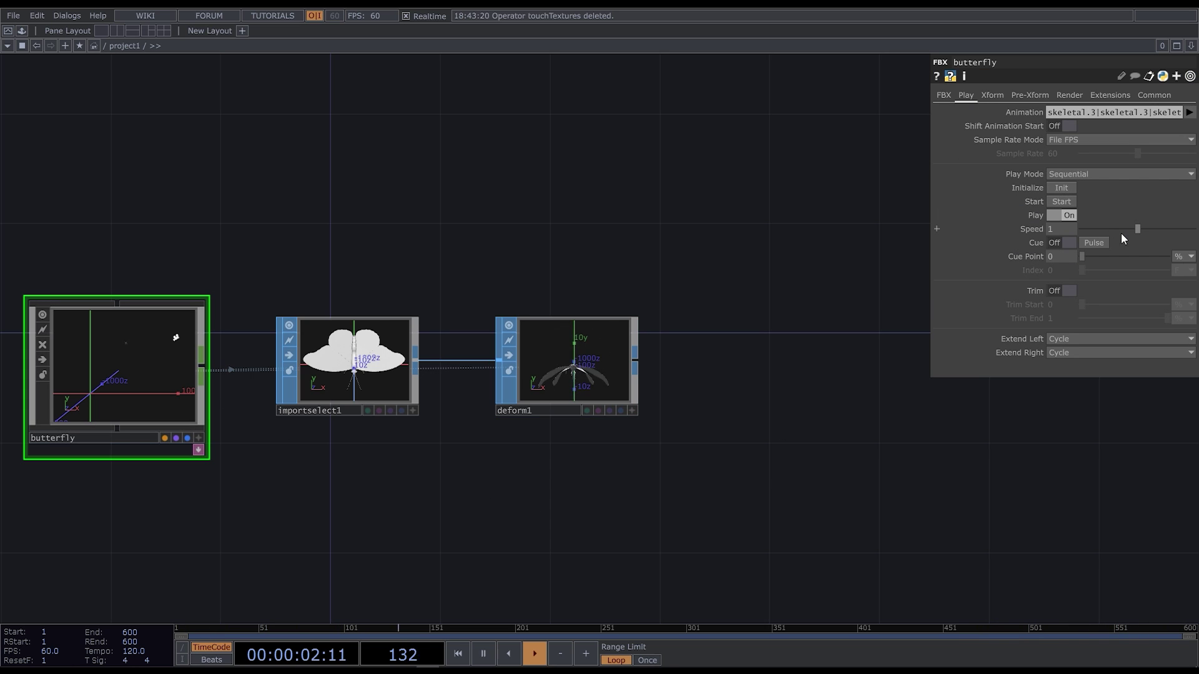
{"action": "left_click_drag", "start_coordinate": [1136, 230], "coordinate": [1097, 231]}
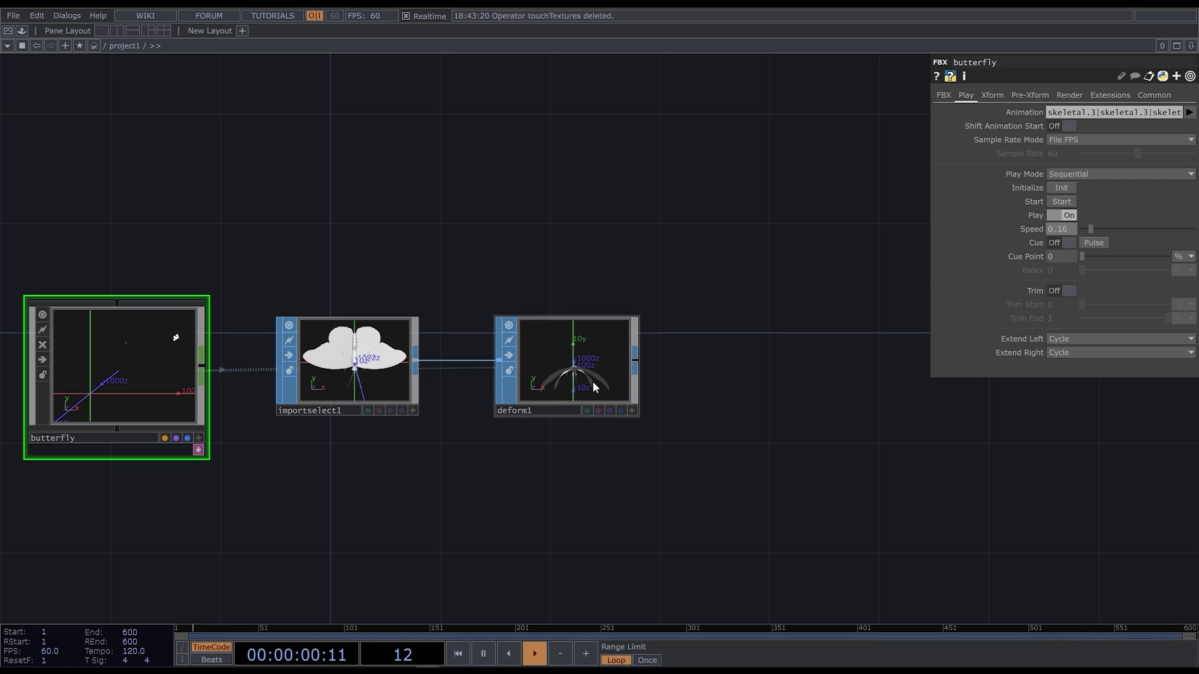
{"action": "scroll", "coordinate": [593, 382], "scroll_direction": "up", "scroll_amount": 5}
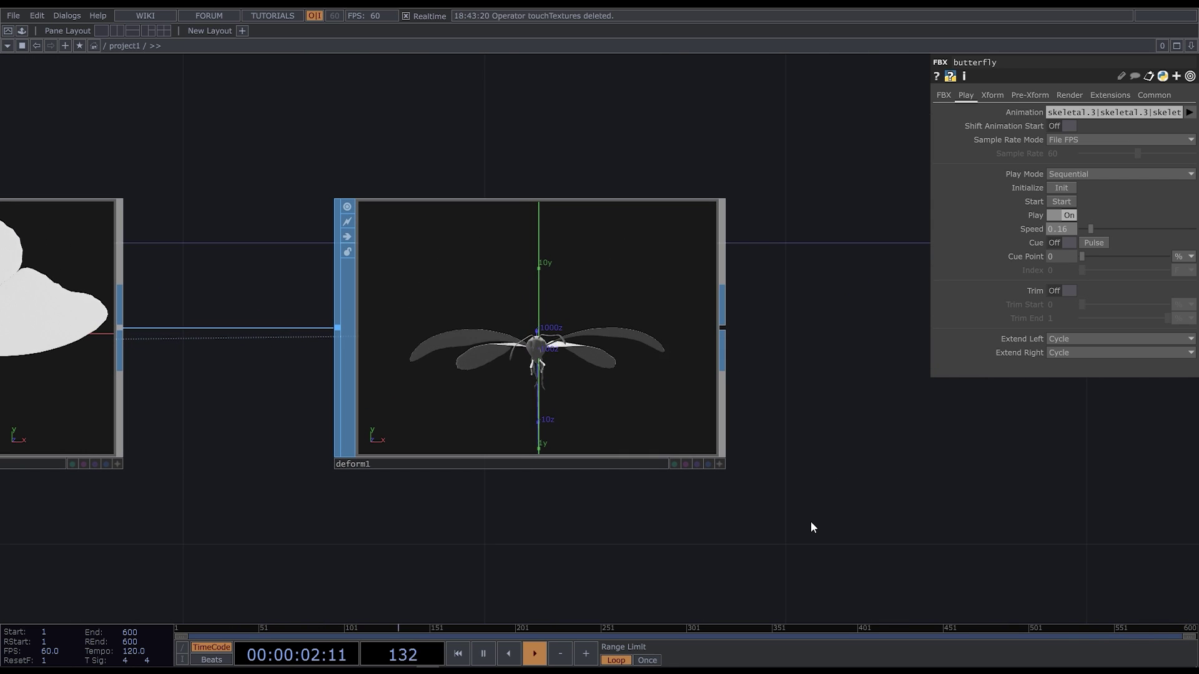
Trim the butterfly animation to end at frame 81 and check the flapping in deform1.
{"action": "left_click", "coordinate": [1068, 291]}
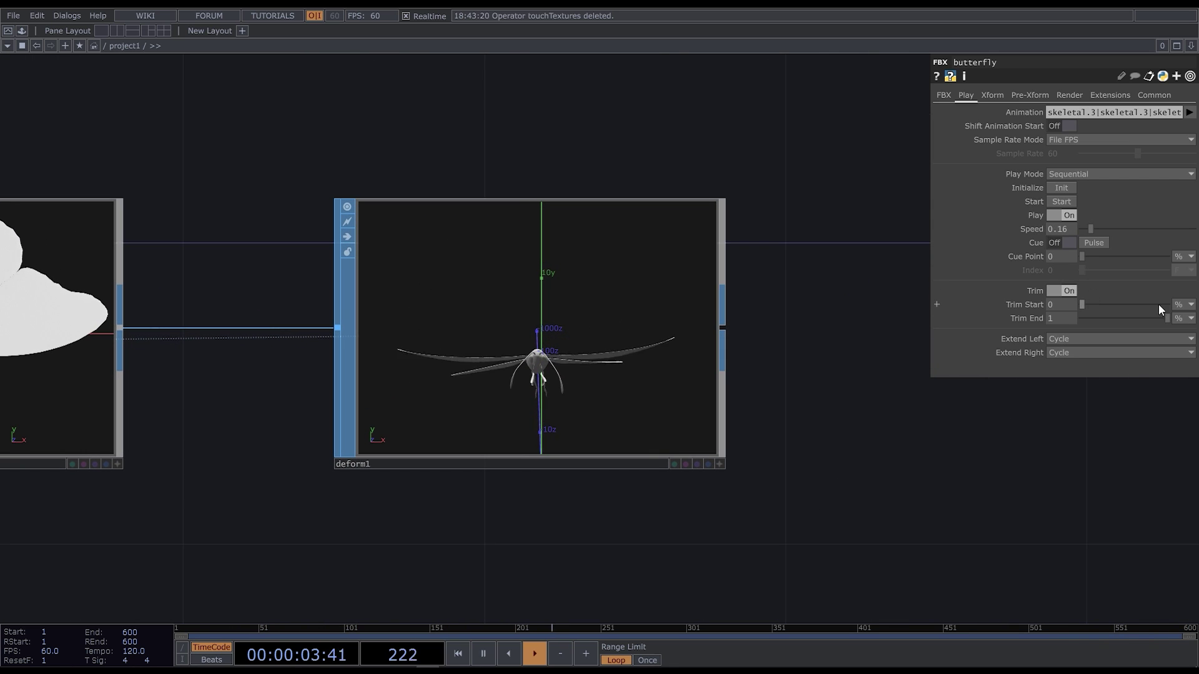
{"action": "left_click", "coordinate": [1191, 318]}
{"action": "left_click", "coordinate": [1179, 341]}
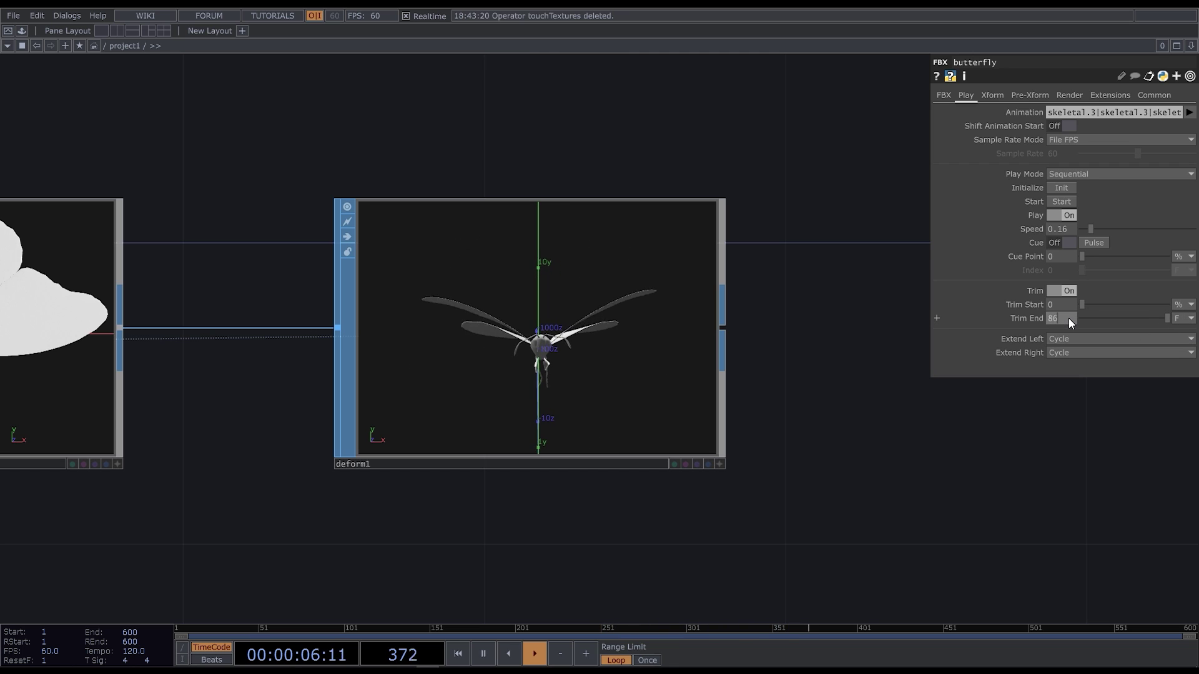
{"action": "type", "text": "81"}
{"action": "key", "text": "Return"}
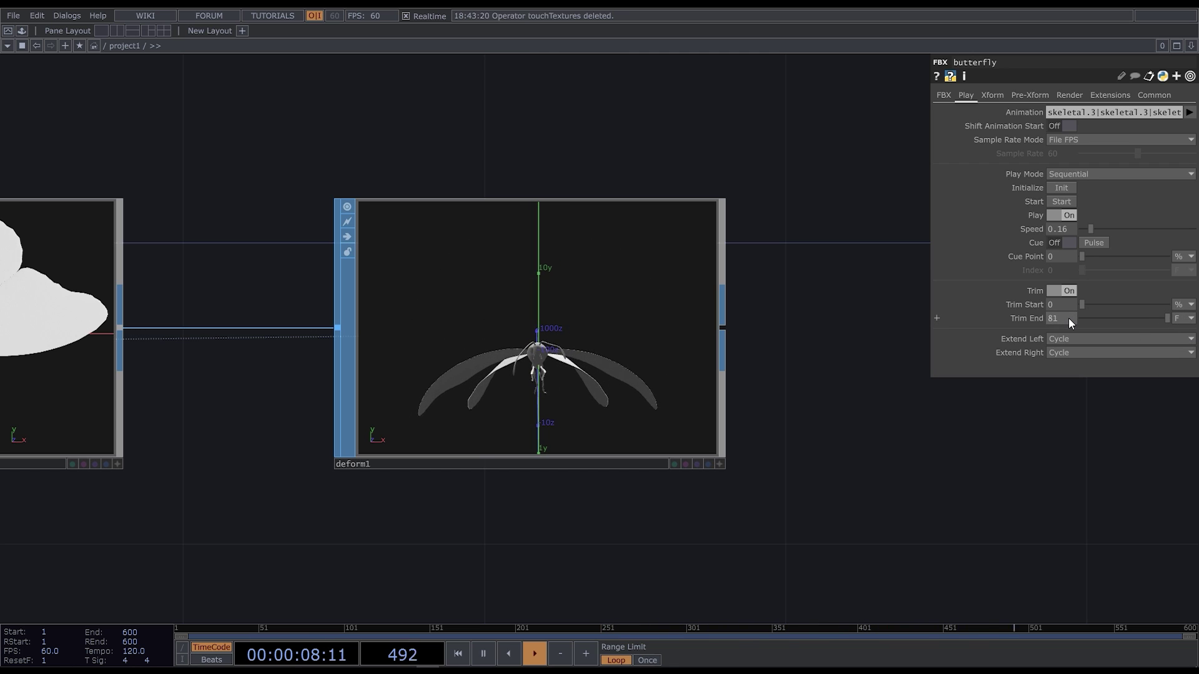
{"action": "left_click", "coordinate": [621, 414]}
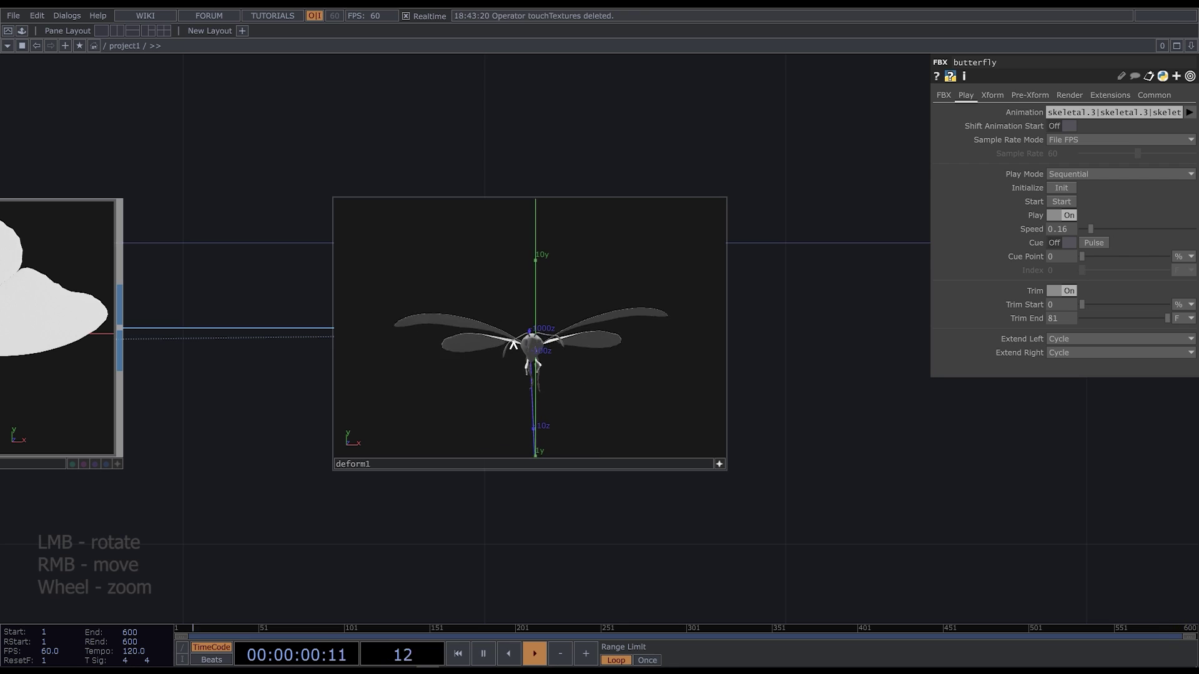
{"action": "mouse_move", "coordinate": [514, 345]}
{"action": "left_mouse_down"}
{"action": "mouse_move", "coordinate": [540, 384]}
{"action": "mouse_move", "coordinate": [546, 347]}
{"action": "mouse_move", "coordinate": [578, 348]}
{"action": "left_mouse_up"}
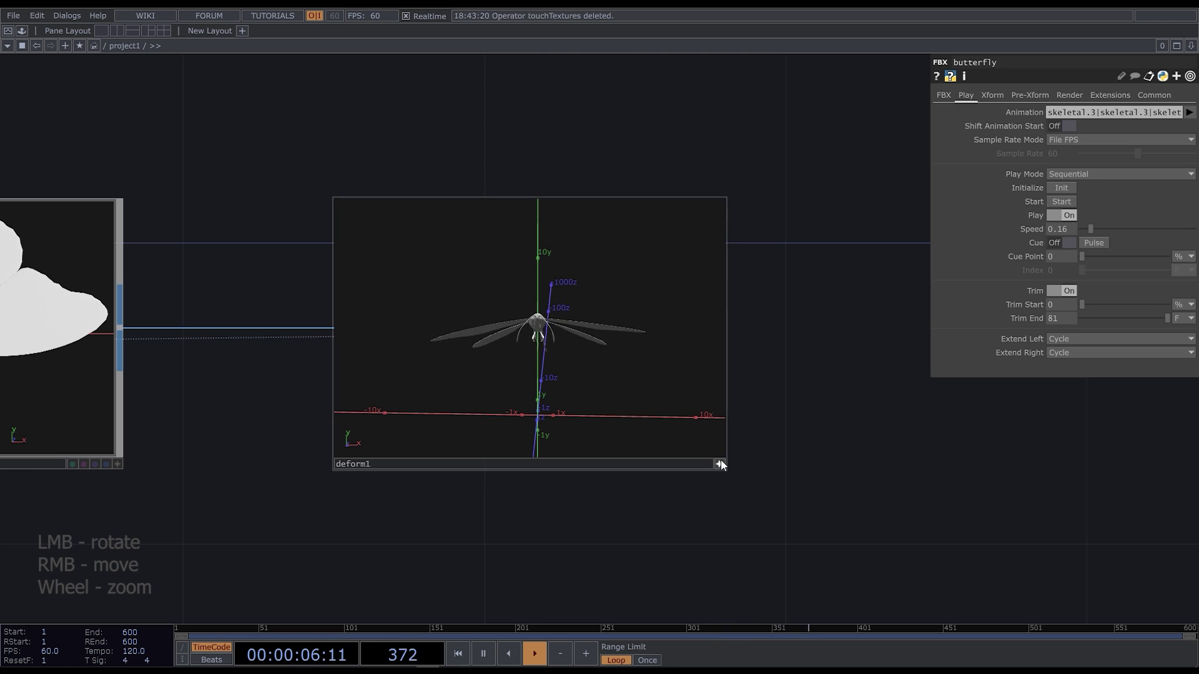
Set the butterfly FBX's Translate Y to -6.5.
{"action": "left_click", "coordinate": [720, 464]}
{"action": "left_click", "coordinate": [658, 353]}
{"action": "scroll", "coordinate": [853, 374], "scroll_direction": "down", "scroll_amount": 2}
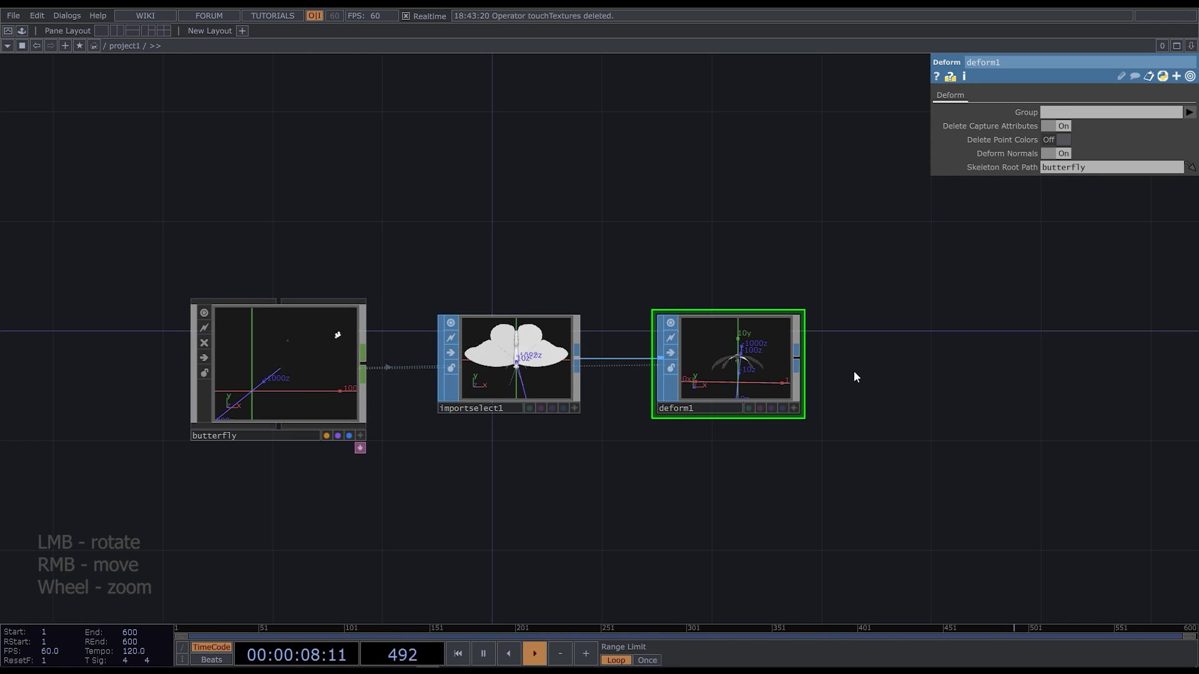
{"action": "left_click", "coordinate": [278, 361]}
{"action": "scroll", "coordinate": [854, 375], "scroll_direction": "up", "scroll_amount": 2}
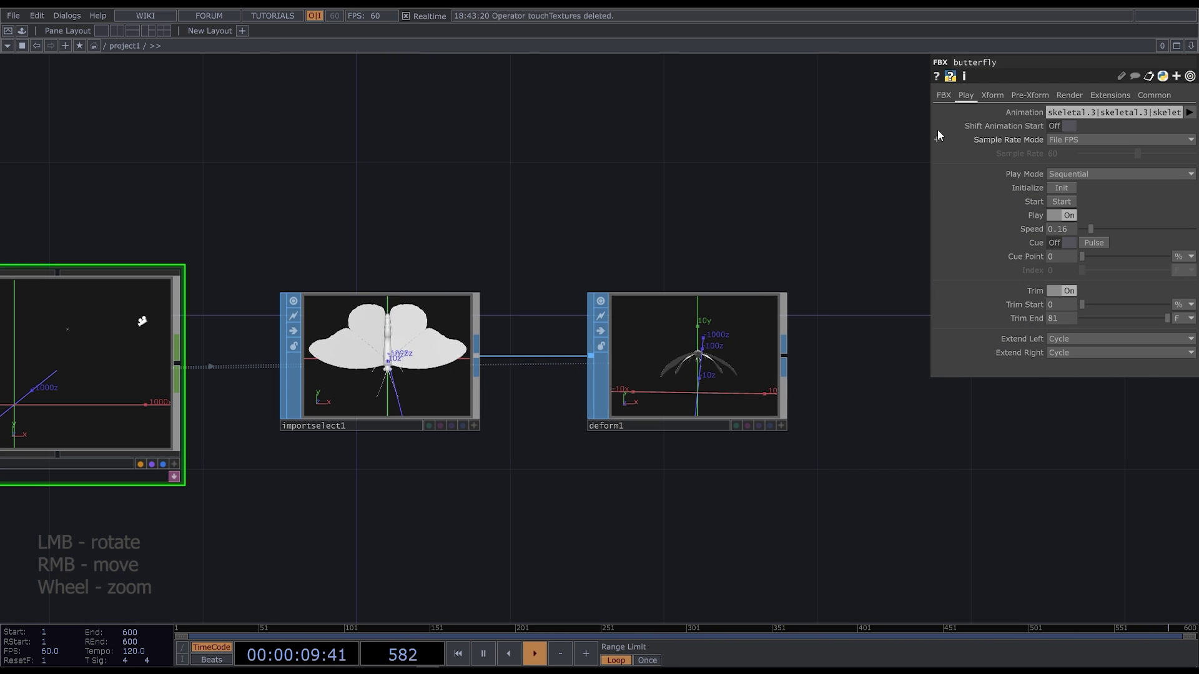
{"action": "left_click", "coordinate": [995, 95]}
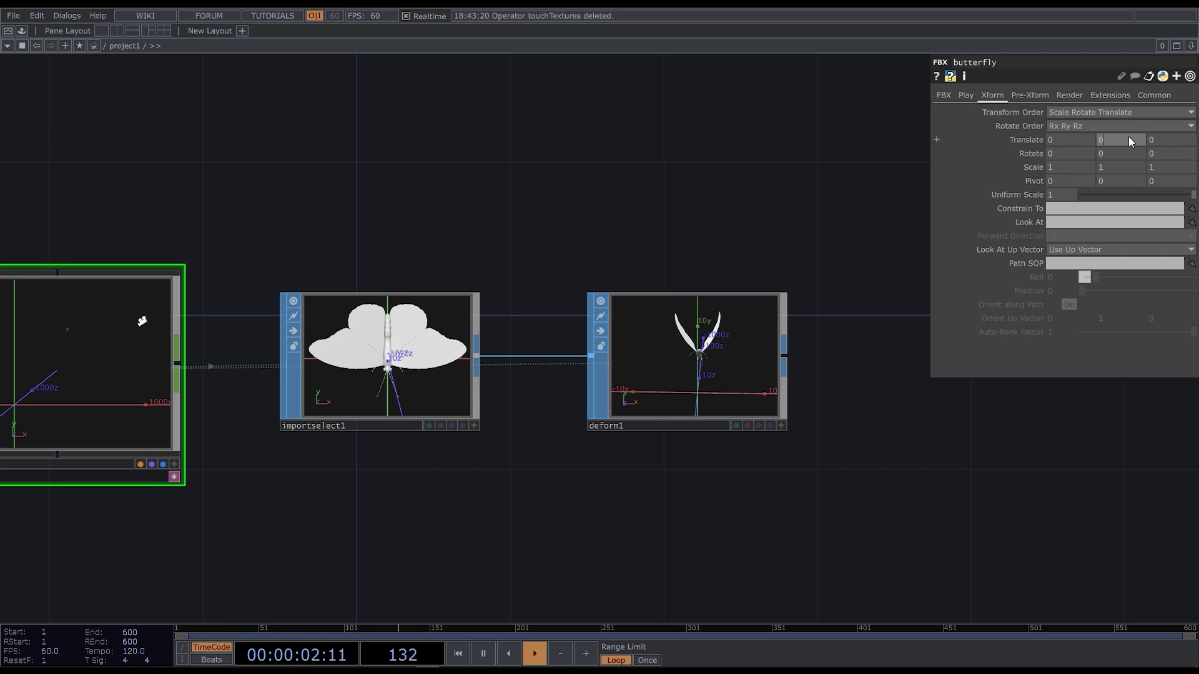
{"action": "middle_click_drag", "start_coordinate": [1129, 141], "coordinate": [1128, 123]}
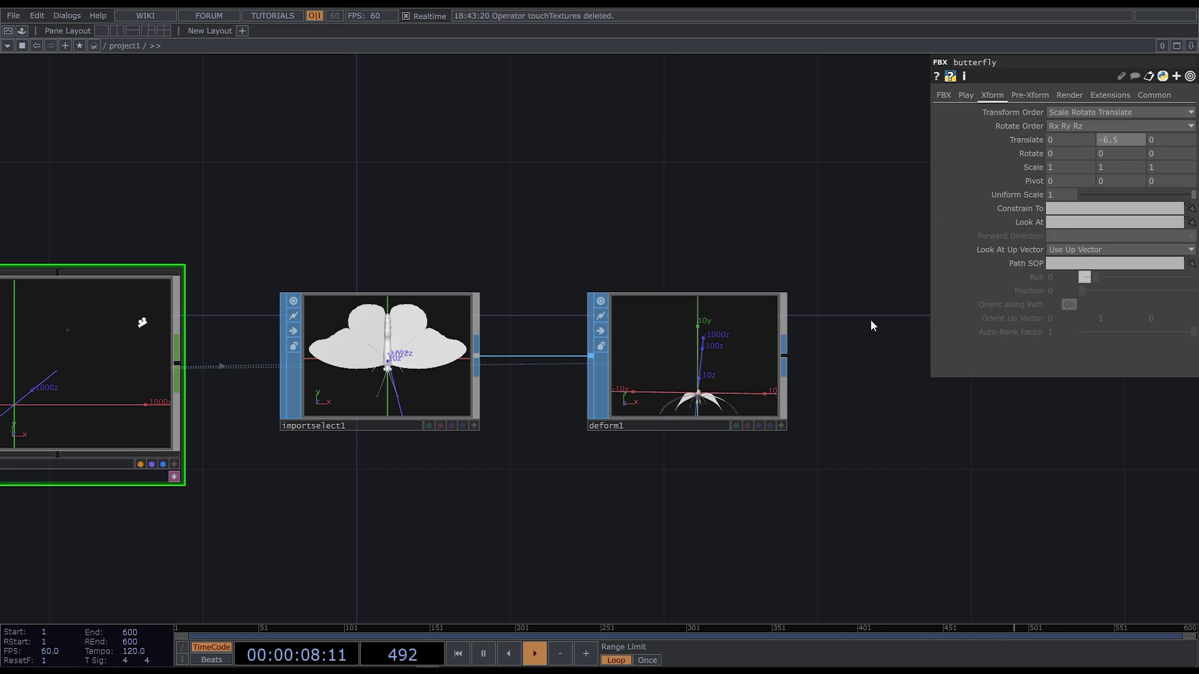
{"action": "scroll", "coordinate": [825, 365], "scroll_direction": "up", "scroll_amount": 3}
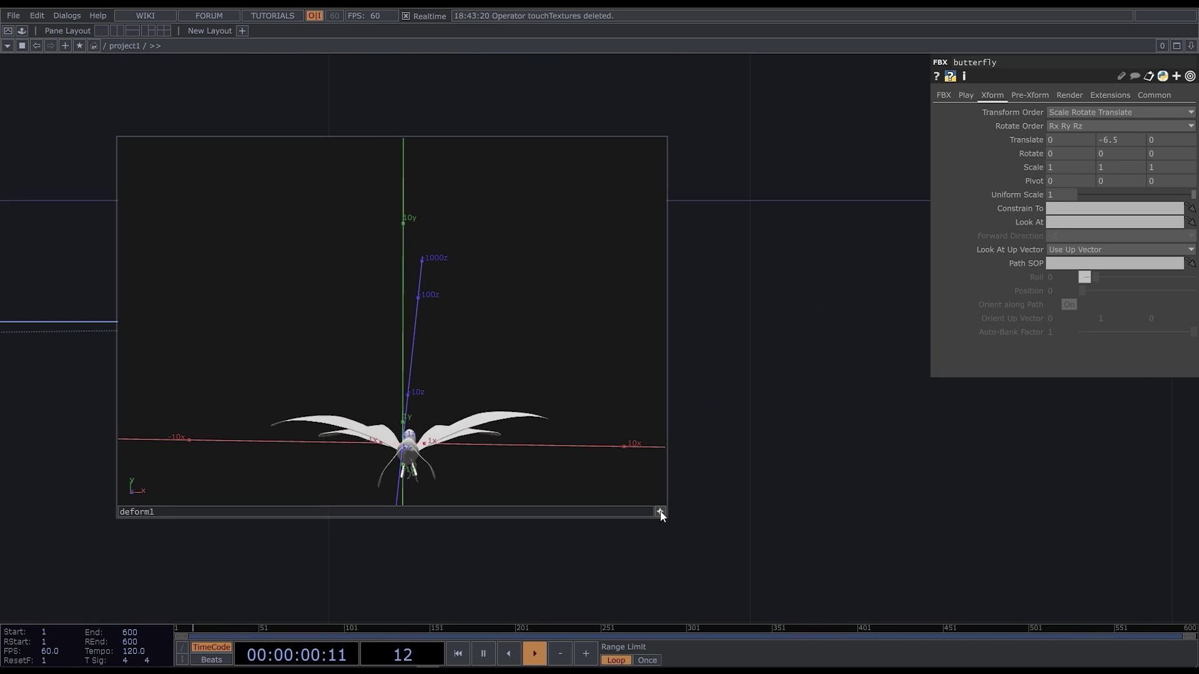
Orbit the deform1 preview to view the lowered butterfly from the front.
{"action": "left_click", "coordinate": [660, 512]}
{"action": "left_click_drag", "start_coordinate": [468, 397], "coordinate": [473, 409]}
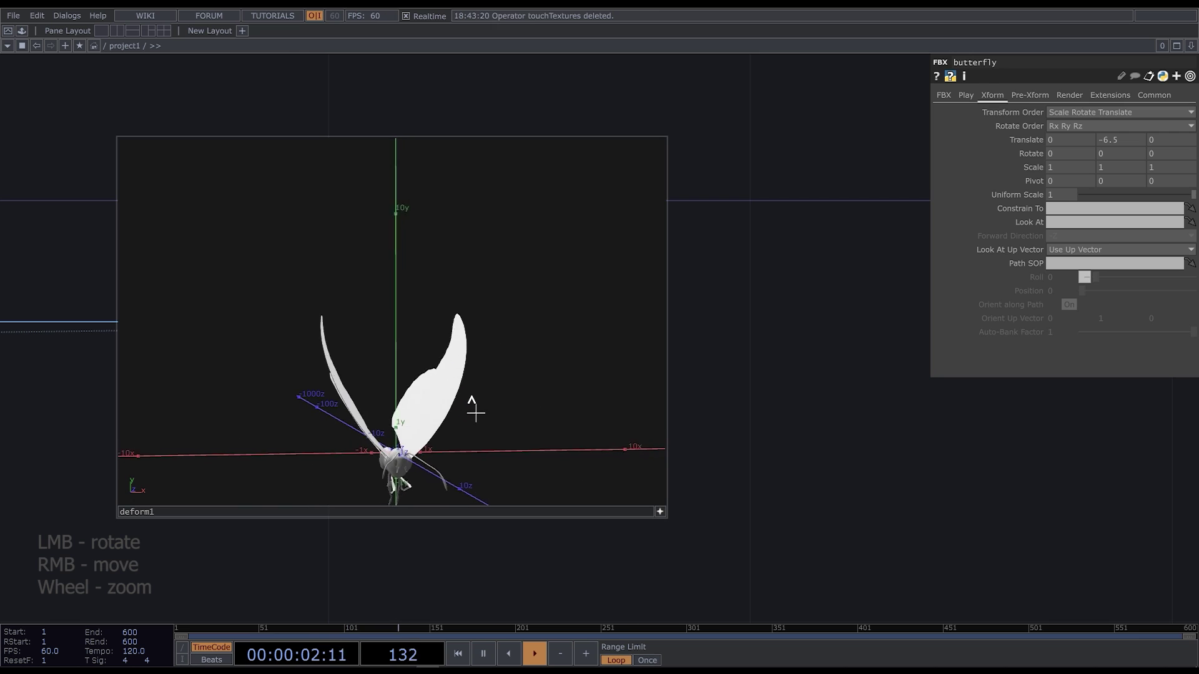
{"action": "left_click_drag", "start_coordinate": [471, 401], "coordinate": [468, 362]}
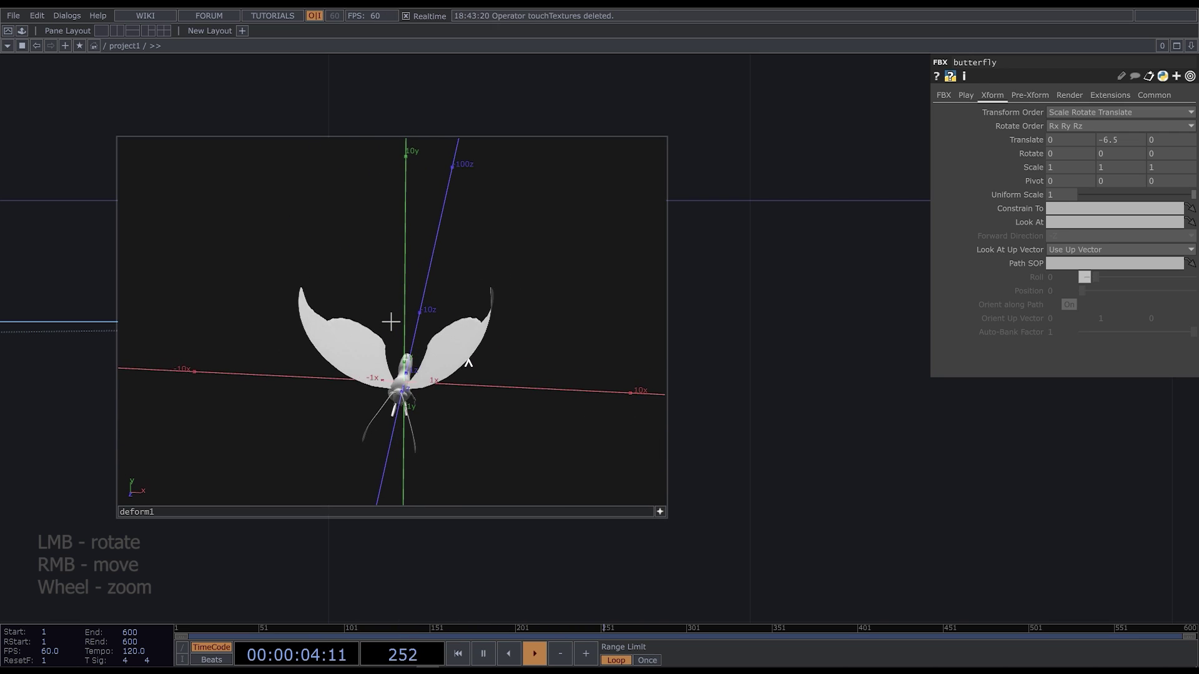
{"action": "left_click", "coordinate": [662, 511]}
{"action": "scroll", "coordinate": [288, 332], "scroll_direction": "down", "scroll_amount": 3}
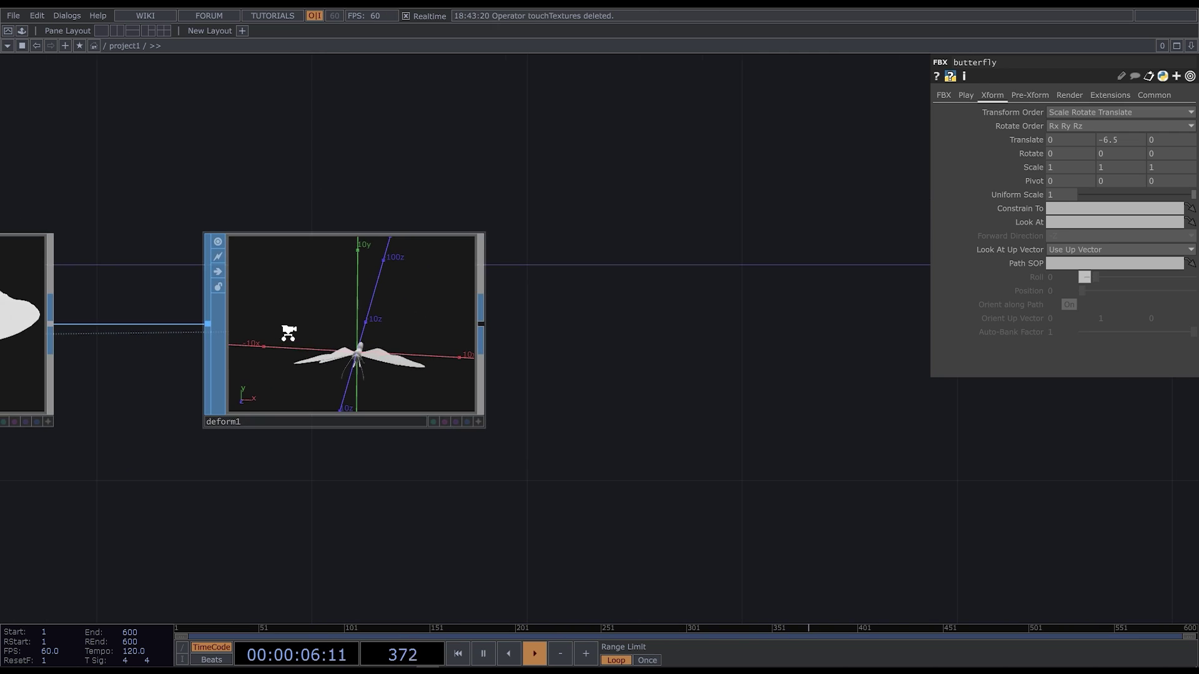
{"action": "scroll", "coordinate": [289, 332], "scroll_direction": "down", "scroll_amount": 2}
Add Sprinkle SOP sprinkle1 after deform1 with Number of Points set to 20000.
{"action": "key", "text": "Tab"}
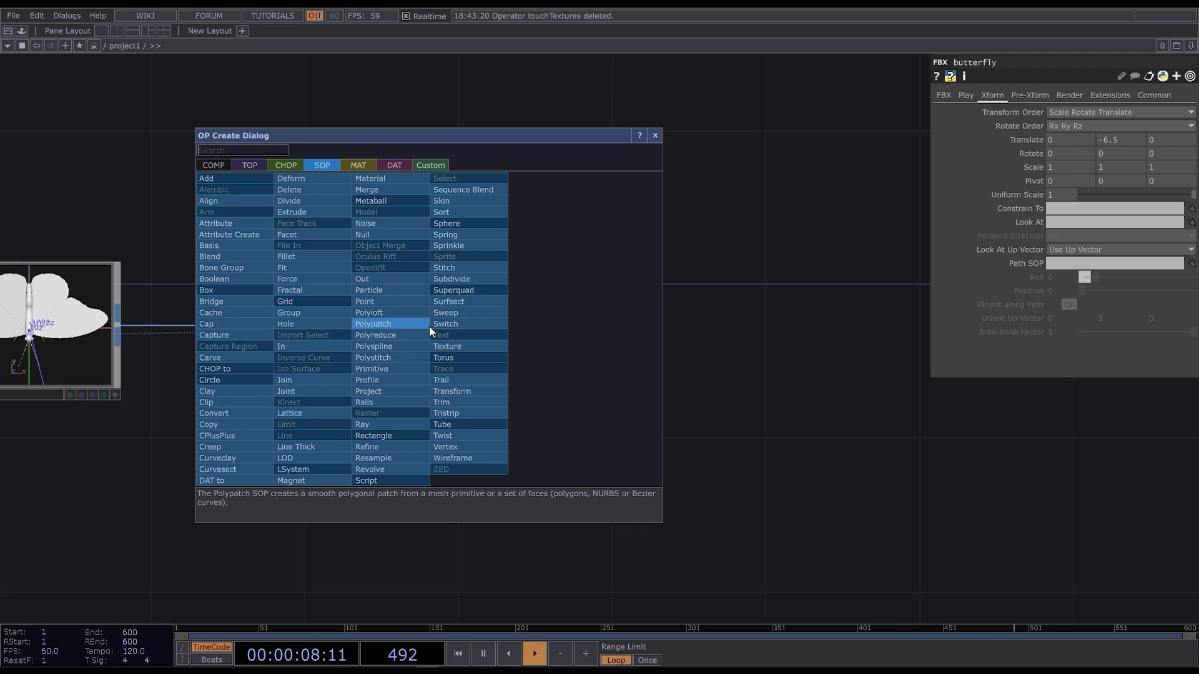
{"action": "type", "text": "spri"}
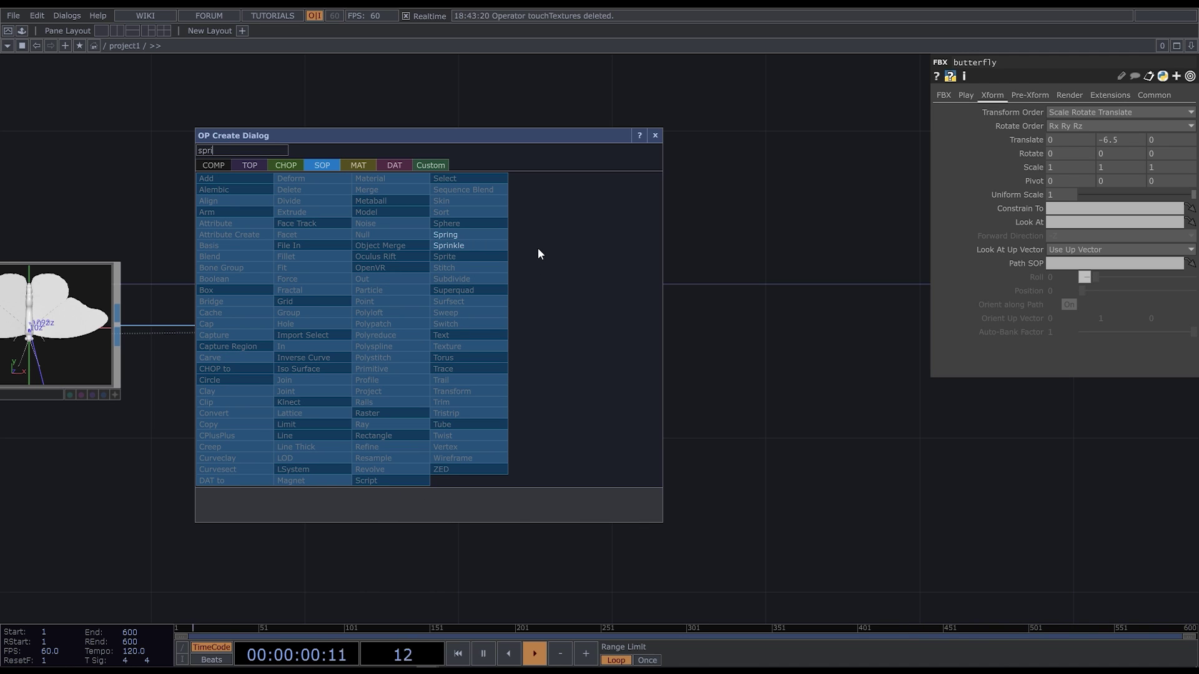
{"action": "left_click", "coordinate": [497, 244]}
{"action": "left_click", "coordinate": [605, 320]}
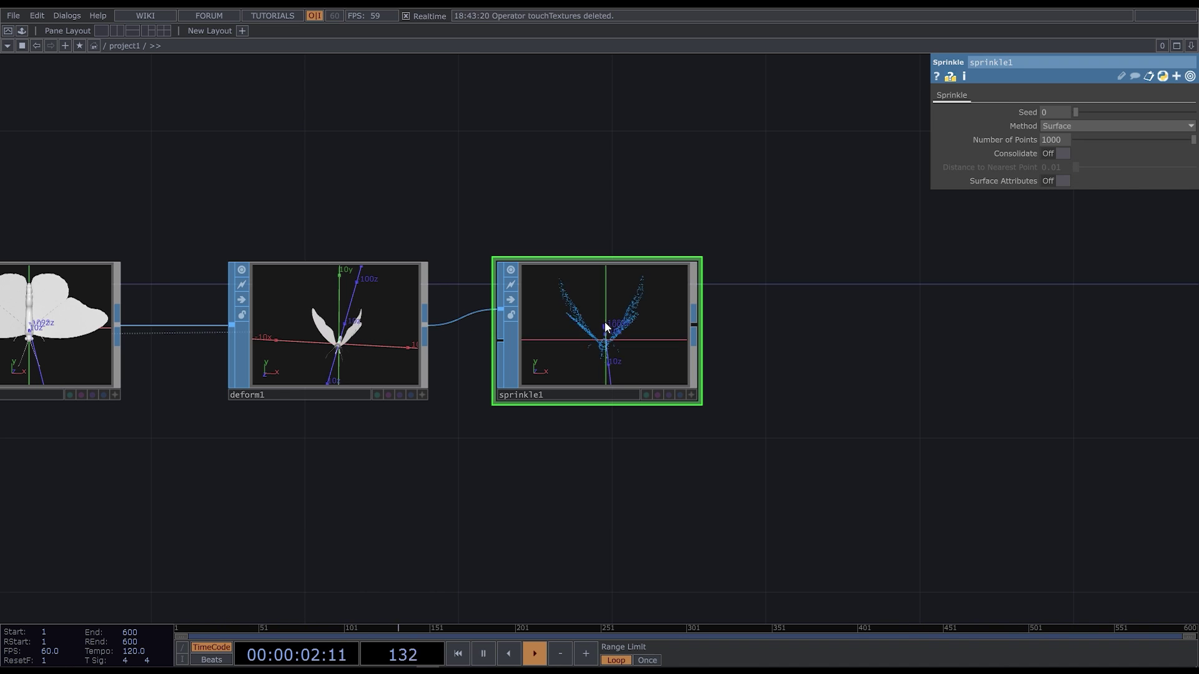
{"action": "left_click", "coordinate": [1054, 139]}
{"action": "type", "text": "2000"}
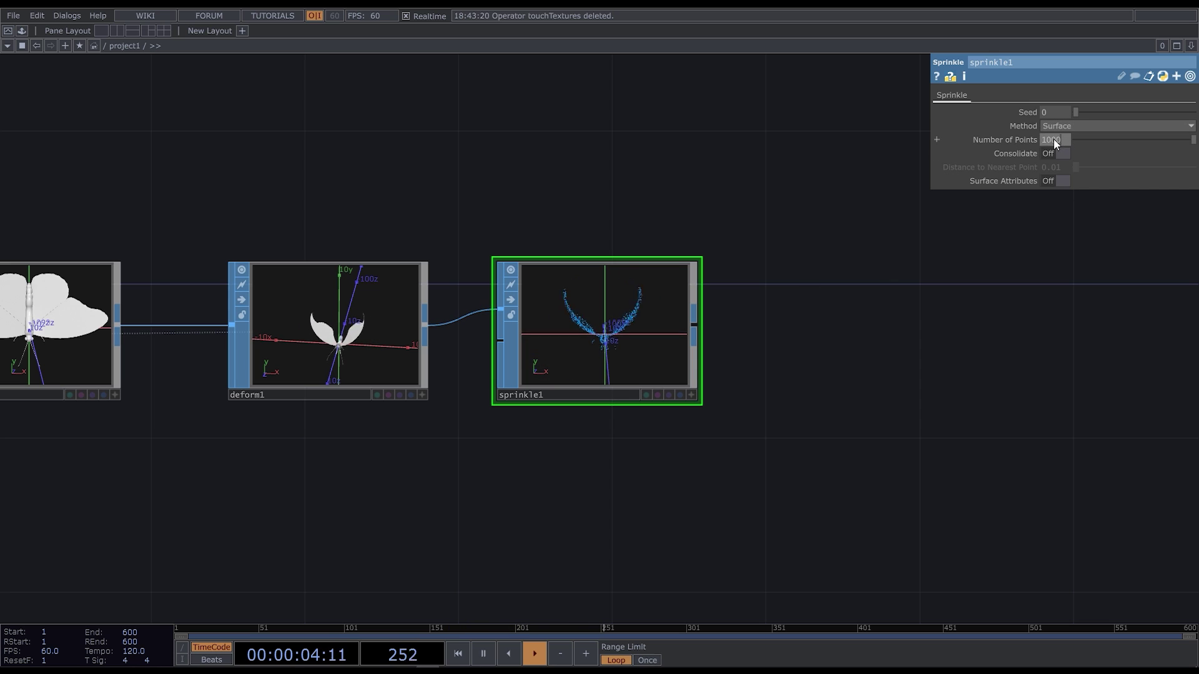
{"action": "key", "text": "Return"}
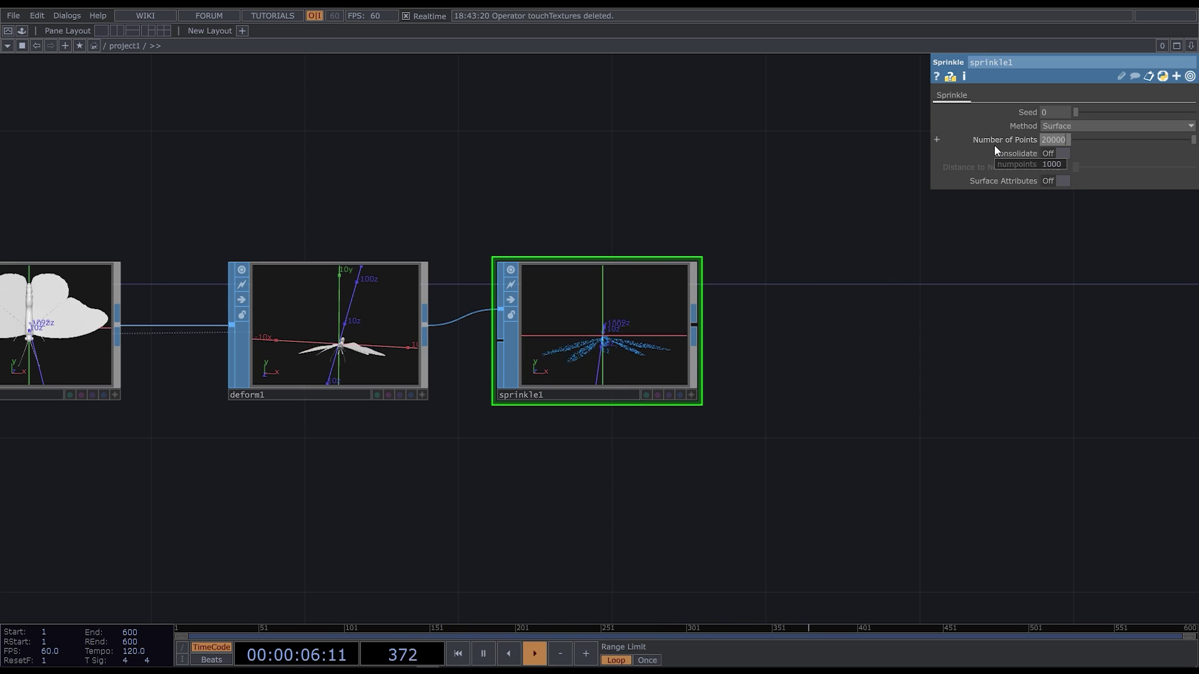
{"action": "type", "text": "0"}
{"action": "key", "text": "Return"}
{"action": "scroll", "coordinate": [614, 337], "scroll_direction": "up", "scroll_amount": 5}
{"action": "scroll", "coordinate": [622, 354], "scroll_direction": "up", "scroll_amount": 1}
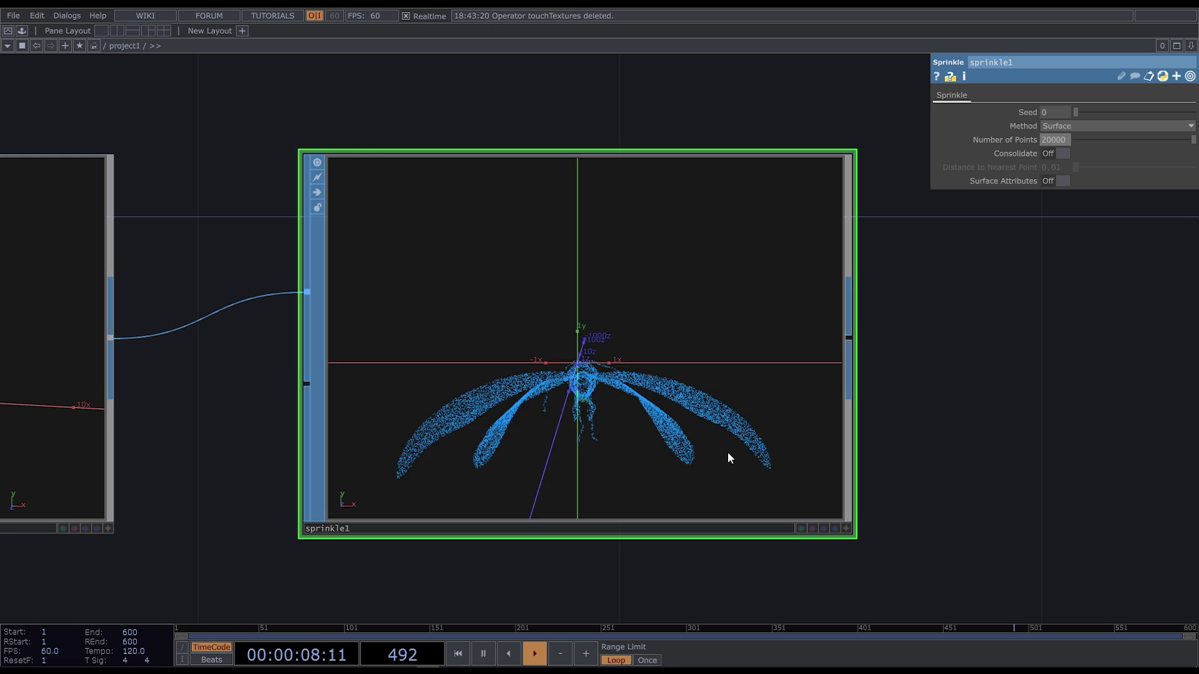
{"action": "scroll", "coordinate": [494, 472], "scroll_direction": "down", "scroll_amount": 5}
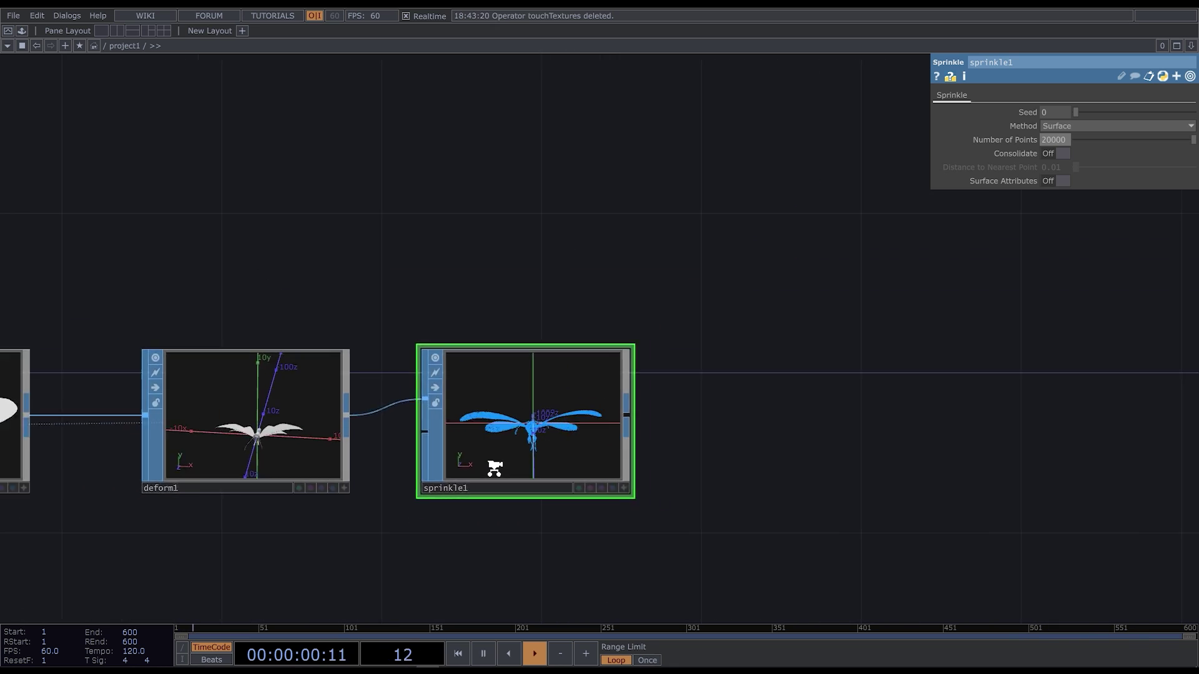
Drag particlesGpu from the Palette's Tools into the network and reposition it.
{"action": "left_click", "coordinate": [22, 29]}
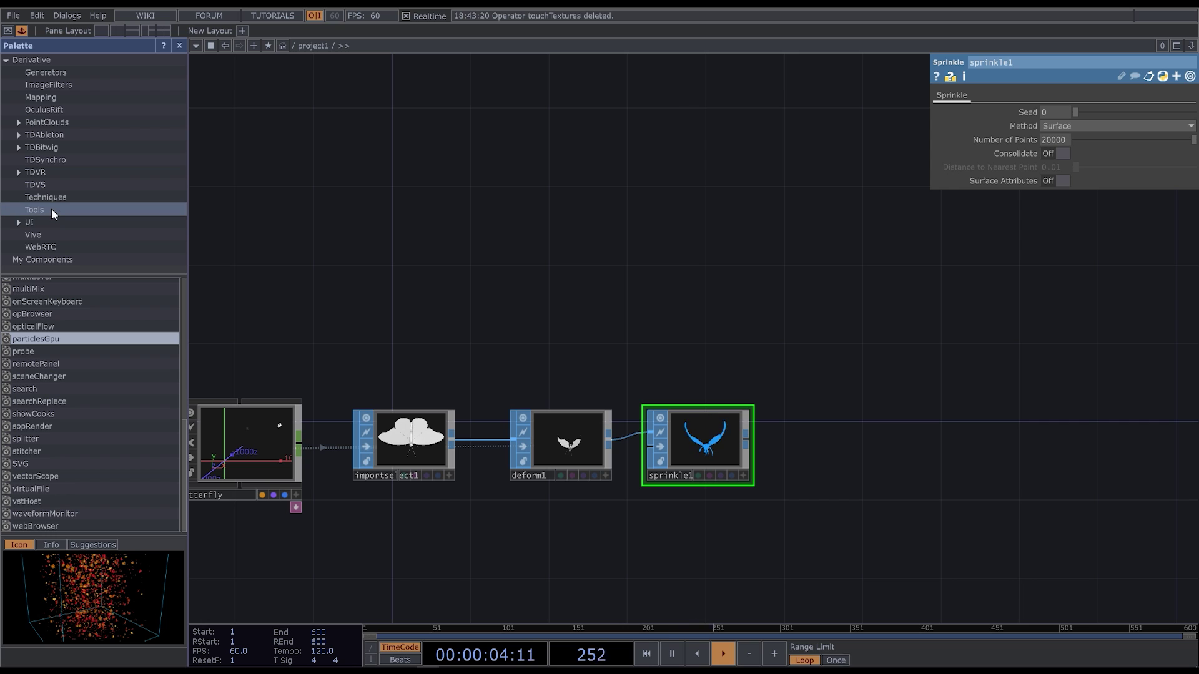
{"action": "left_click_drag", "start_coordinate": [37, 336], "coordinate": [625, 271]}
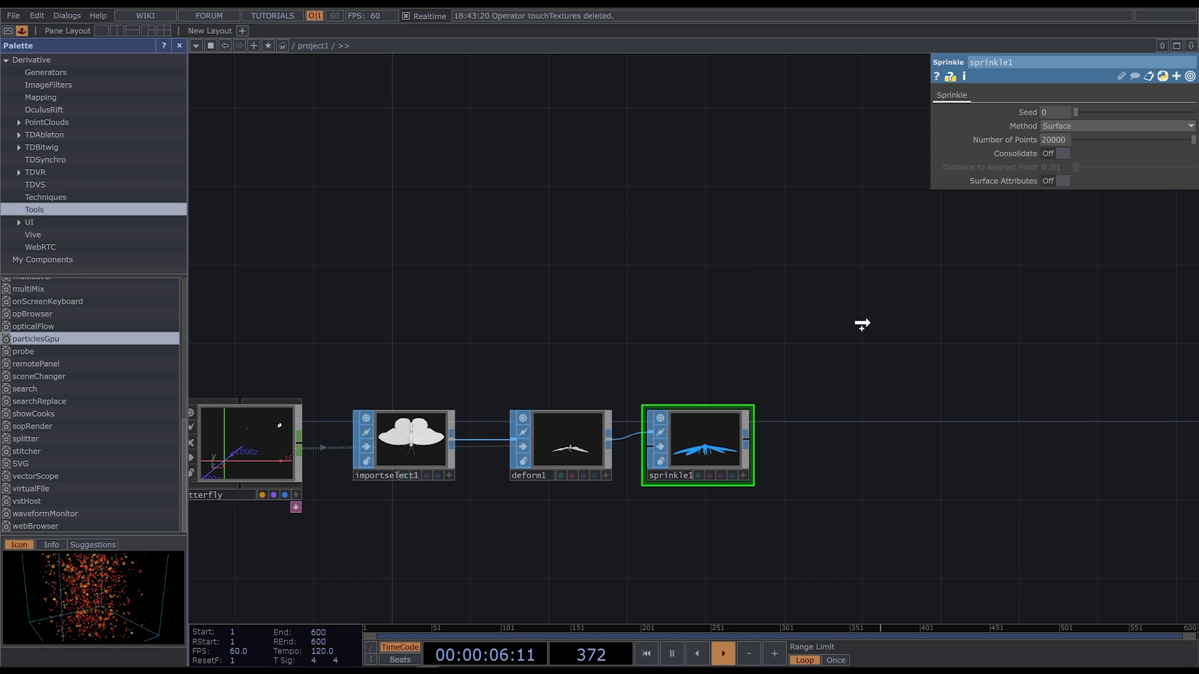
{"action": "left_click_drag", "start_coordinate": [862, 324], "coordinate": [869, 324]}
{"action": "scroll", "coordinate": [426, 274], "scroll_direction": "down", "scroll_amount": 3}
{"action": "scroll", "coordinate": [655, 324], "scroll_direction": "up", "scroll_amount": 3}
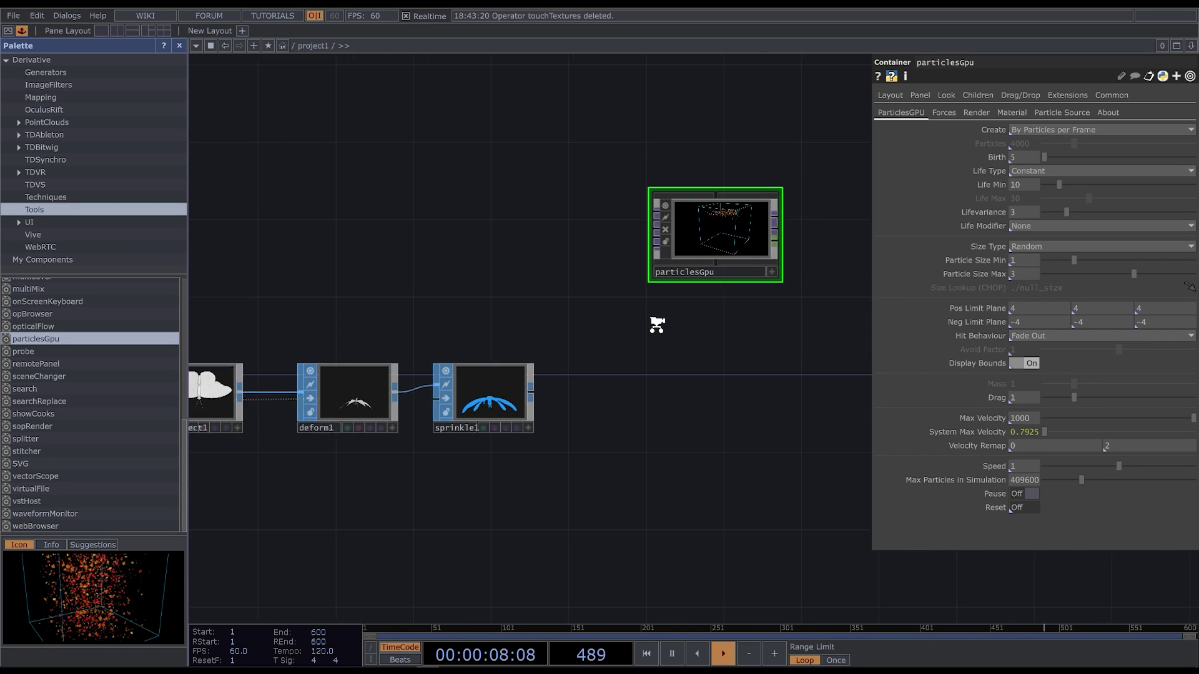
{"action": "scroll", "coordinate": [675, 305], "scroll_direction": "up", "scroll_amount": 2}
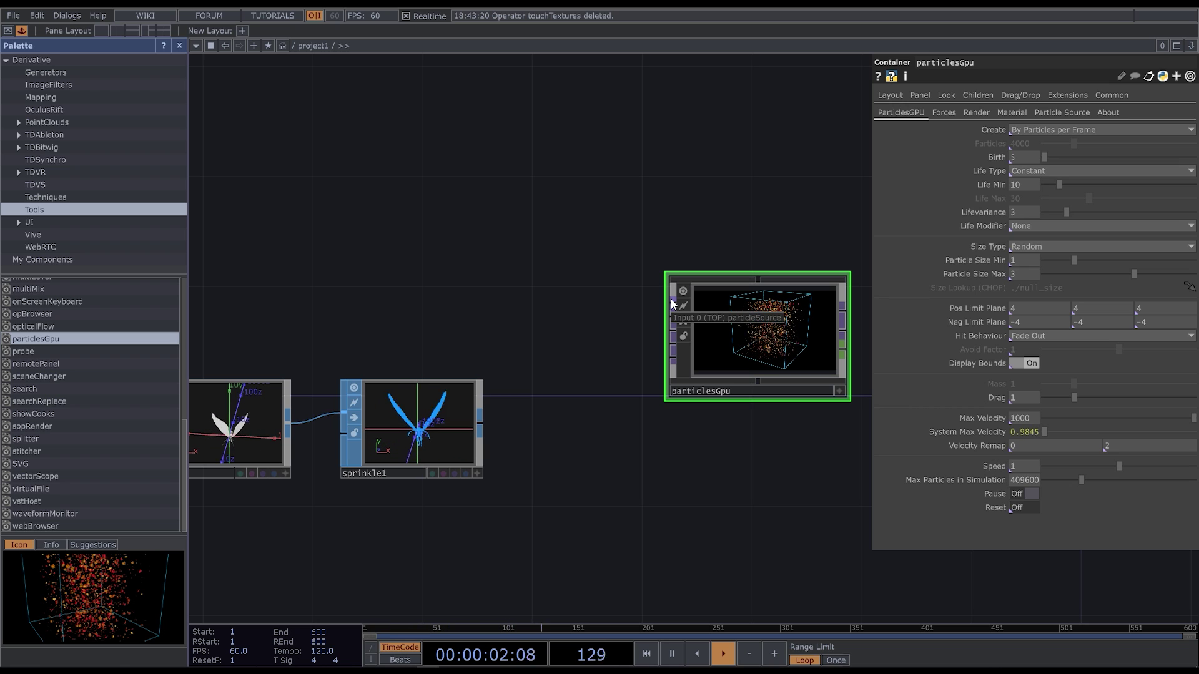
{"action": "left_click", "coordinate": [183, 45]}
{"action": "left_click_drag", "start_coordinate": [611, 312], "coordinate": [721, 281]}
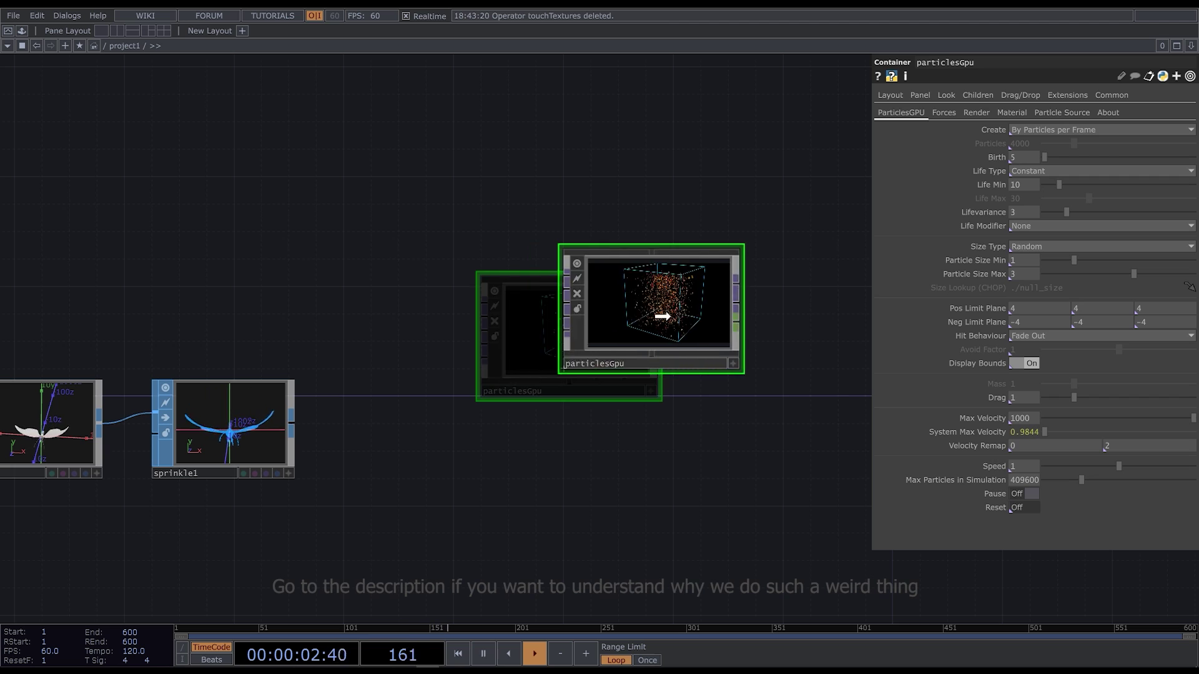
{"action": "scroll", "coordinate": [550, 436], "scroll_direction": "down", "scroll_amount": 3}
Add a SOP to CHOP, sopto1, above sprinkle1 to read its points.
{"action": "right_click", "coordinate": [366, 425]}
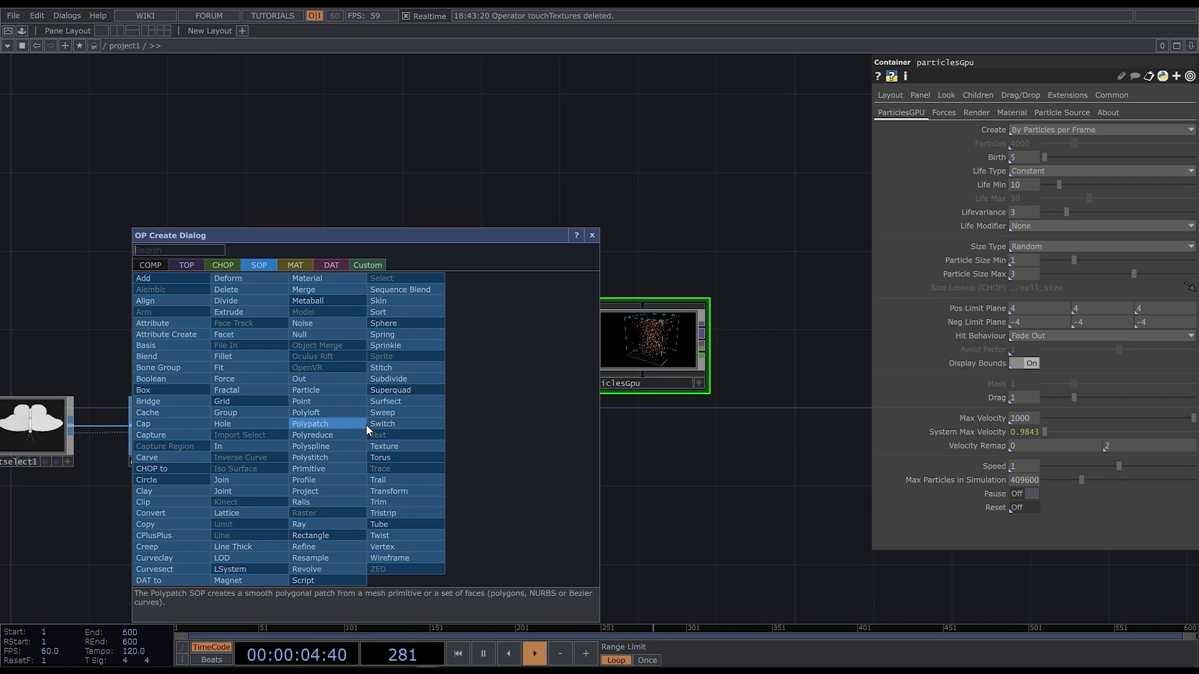
{"action": "left_click", "coordinate": [196, 267]}
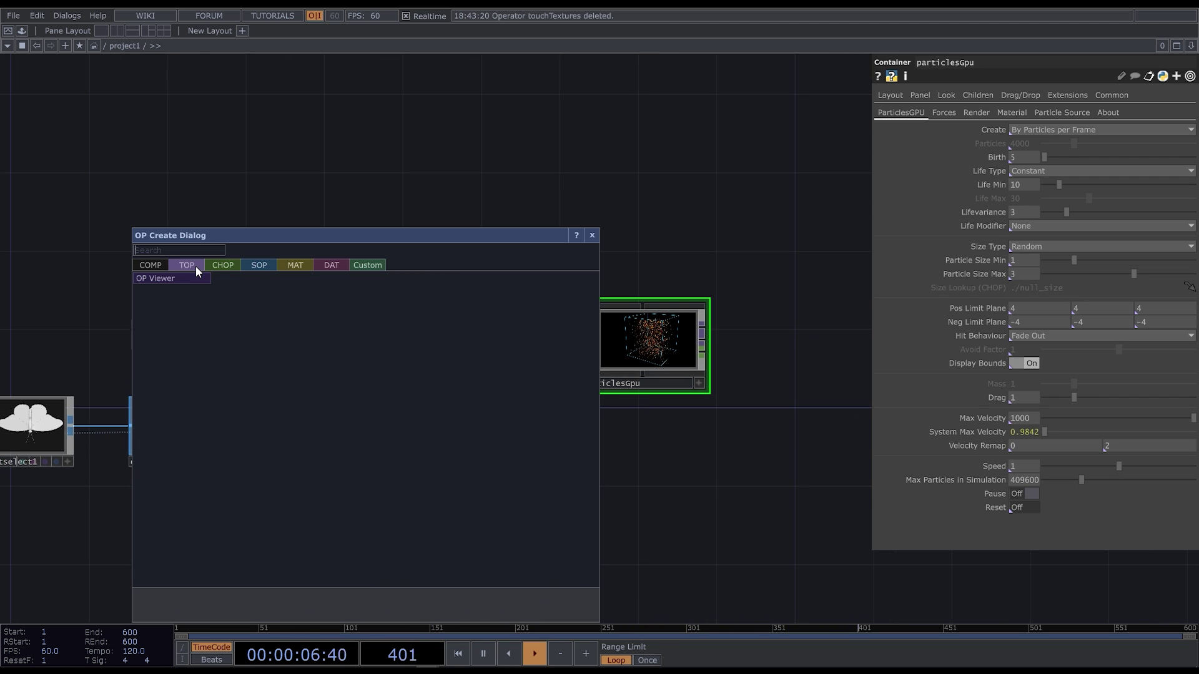
{"action": "left_click", "coordinate": [232, 259]}
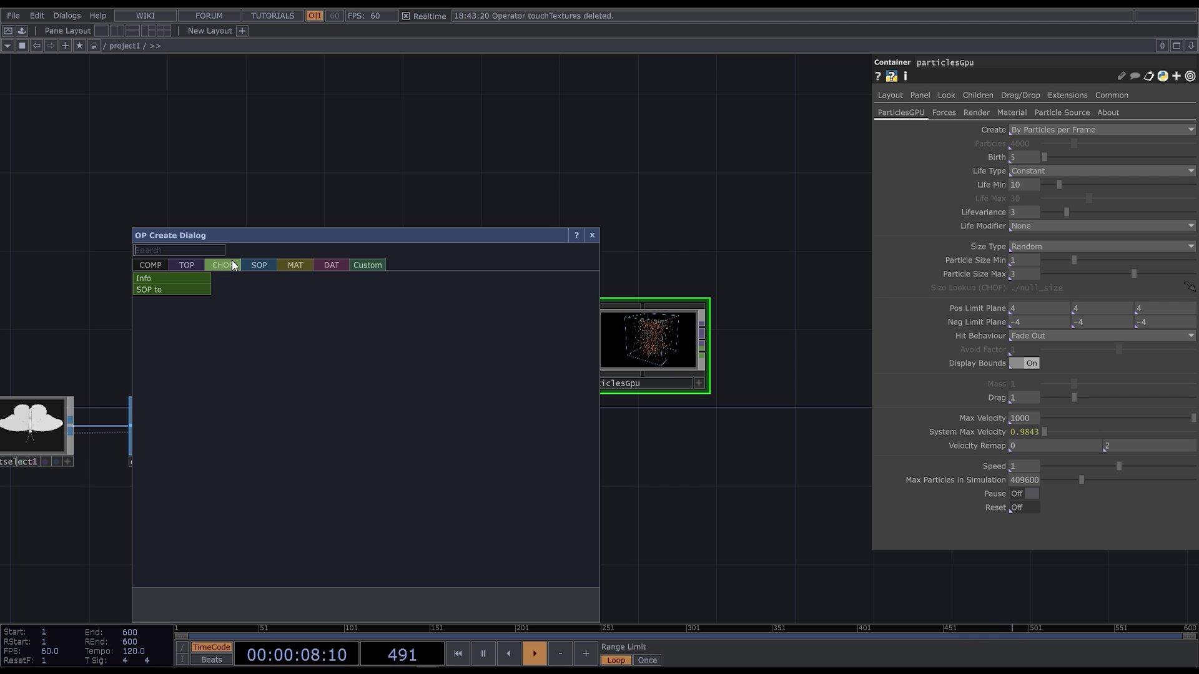
{"action": "left_click", "coordinate": [173, 287]}
{"action": "left_click", "coordinate": [313, 305]}
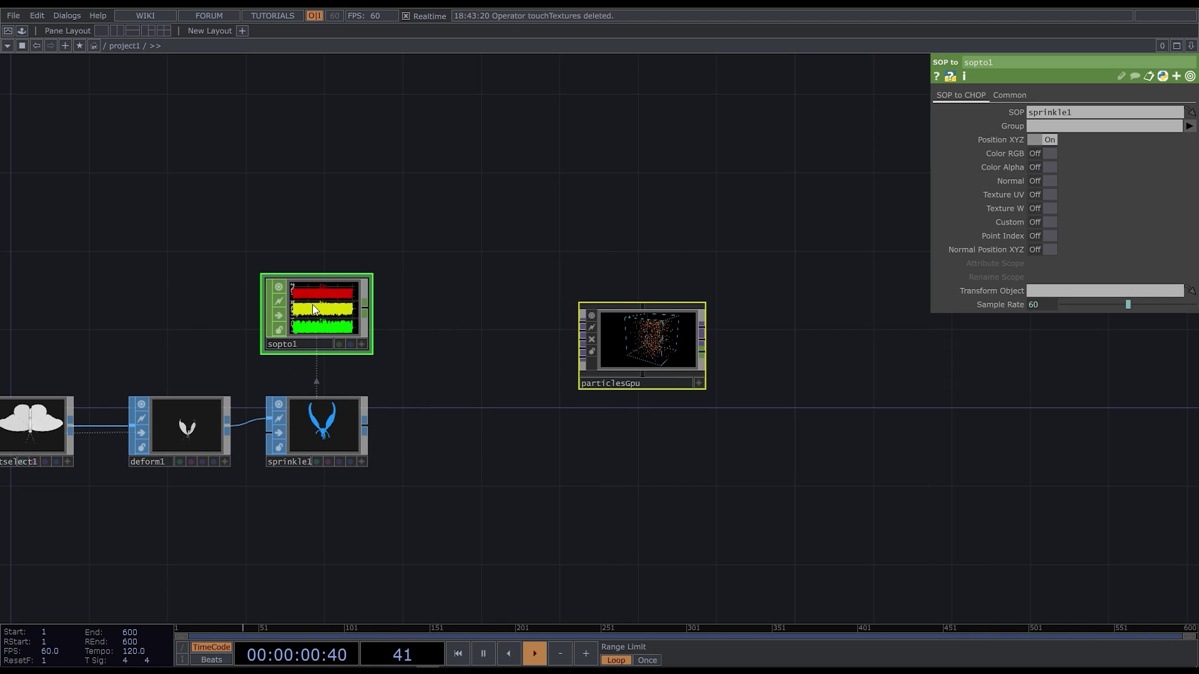
{"action": "left_click_drag", "start_coordinate": [645, 343], "coordinate": [643, 315]}
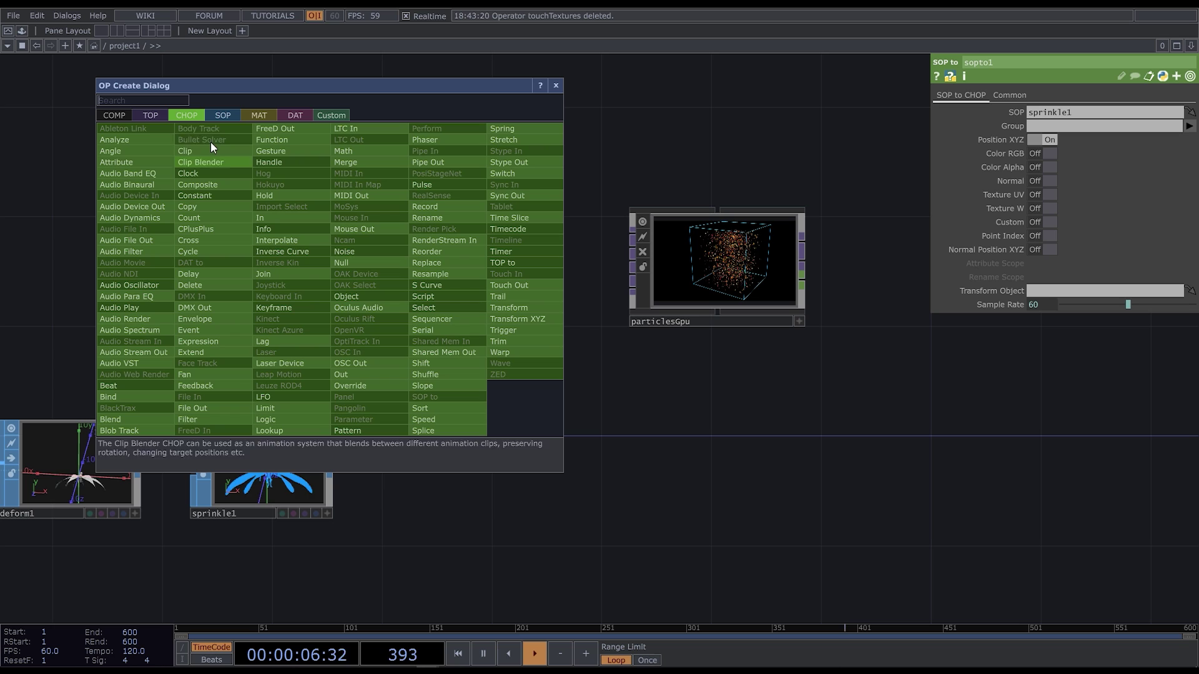
Add a CHOP to TOP beside sopto1 with Data Format set to RGB.
{"action": "left_click", "coordinate": [152, 118]}
{"action": "left_click", "coordinate": [153, 129]}
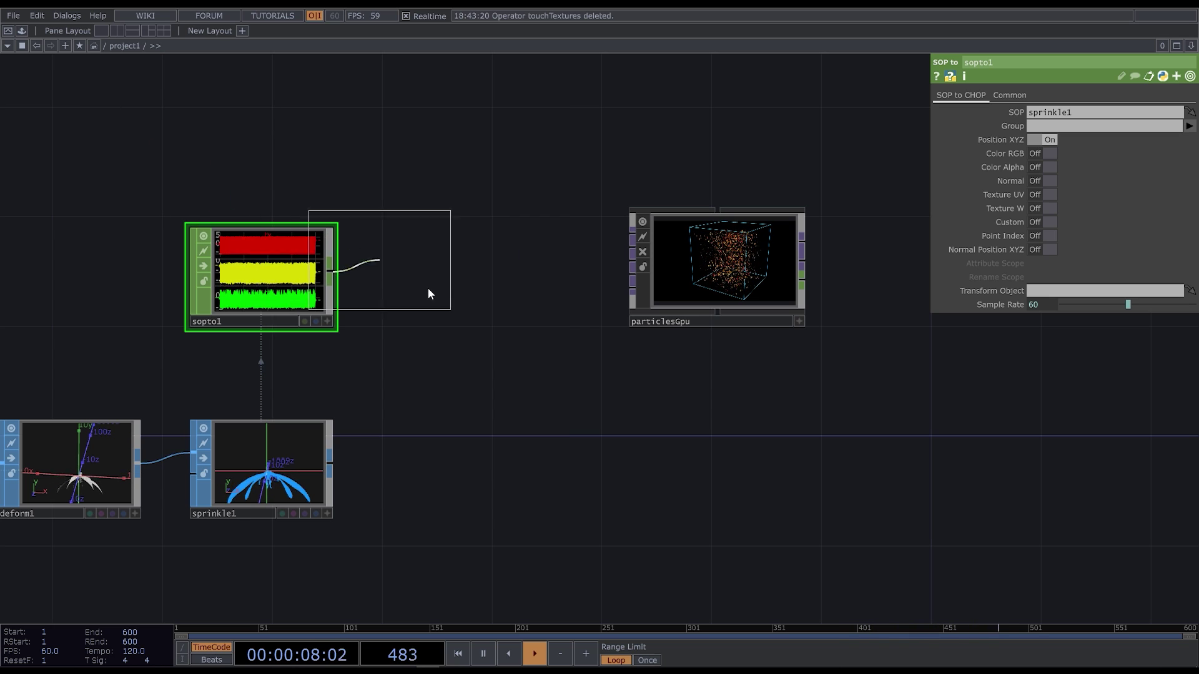
{"action": "left_click", "coordinate": [448, 276]}
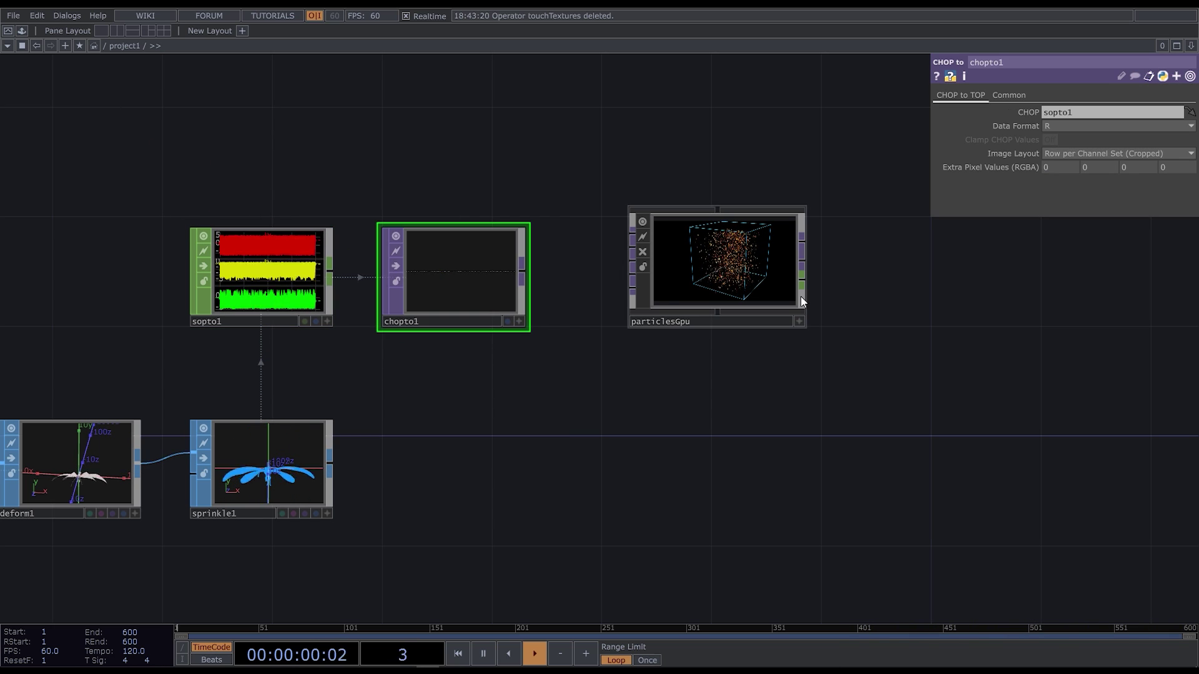
{"action": "left_click", "coordinate": [1145, 127]}
{"action": "left_click", "coordinate": [1069, 164]}
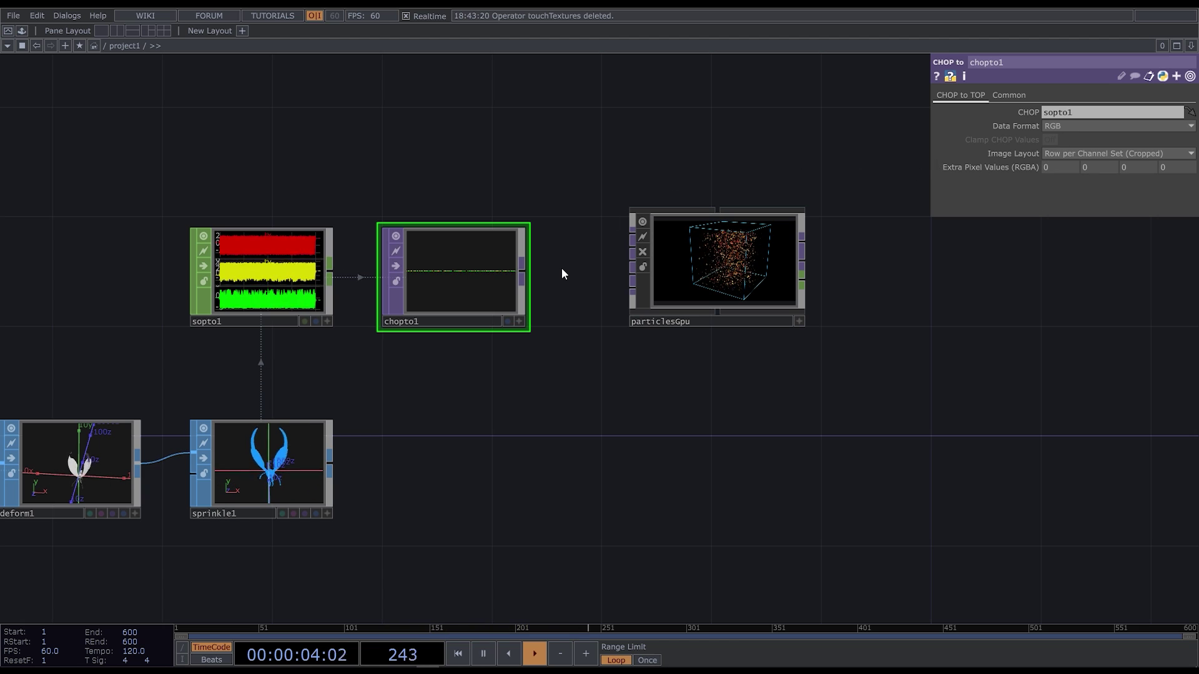
{"action": "scroll", "coordinate": [247, 462], "scroll_direction": "up", "scroll_amount": 3}
{"action": "scroll", "coordinate": [247, 461], "scroll_direction": "up", "scroll_amount": 2}
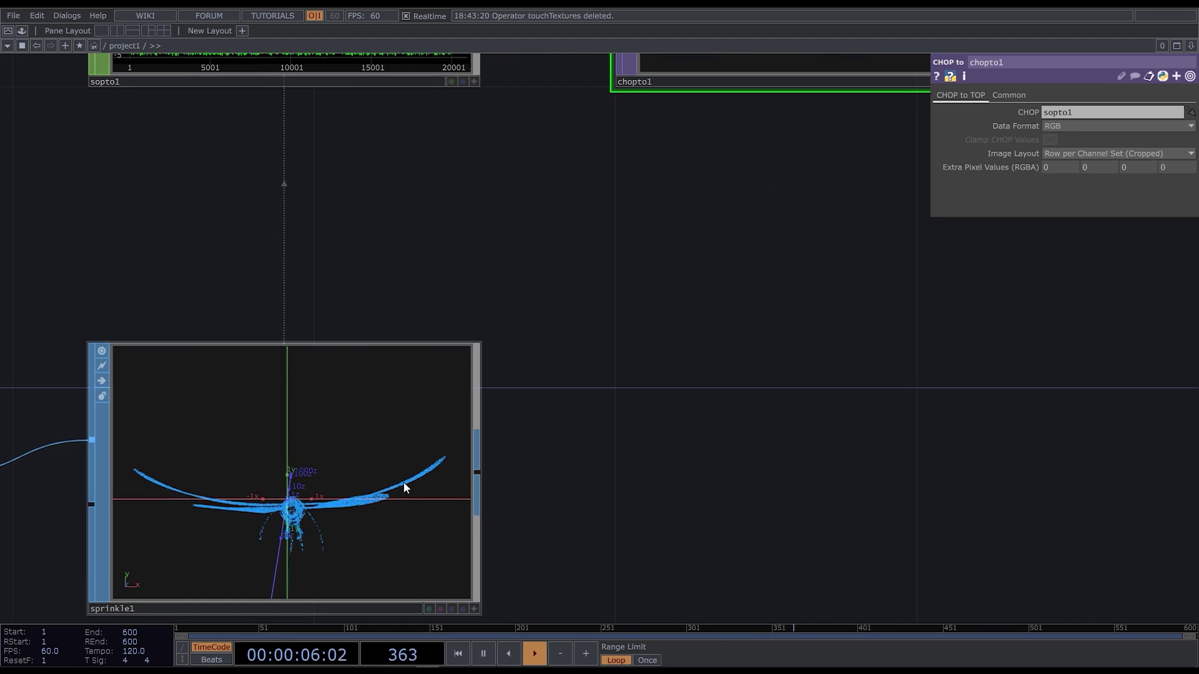
{"action": "scroll", "coordinate": [370, 525], "scroll_direction": "down", "scroll_amount": 3}
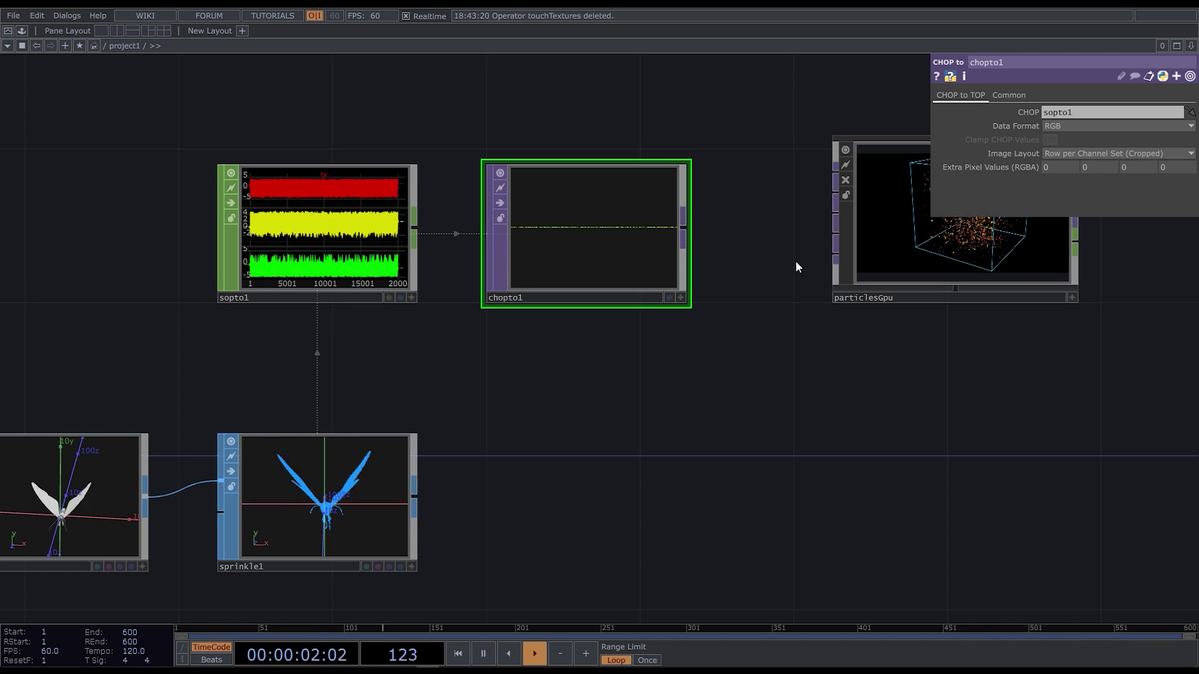
Wire chopto1 into particlesGpu, set Hit Behaviour to None and turn Display Bounds off.
{"action": "left_click", "coordinate": [685, 227]}
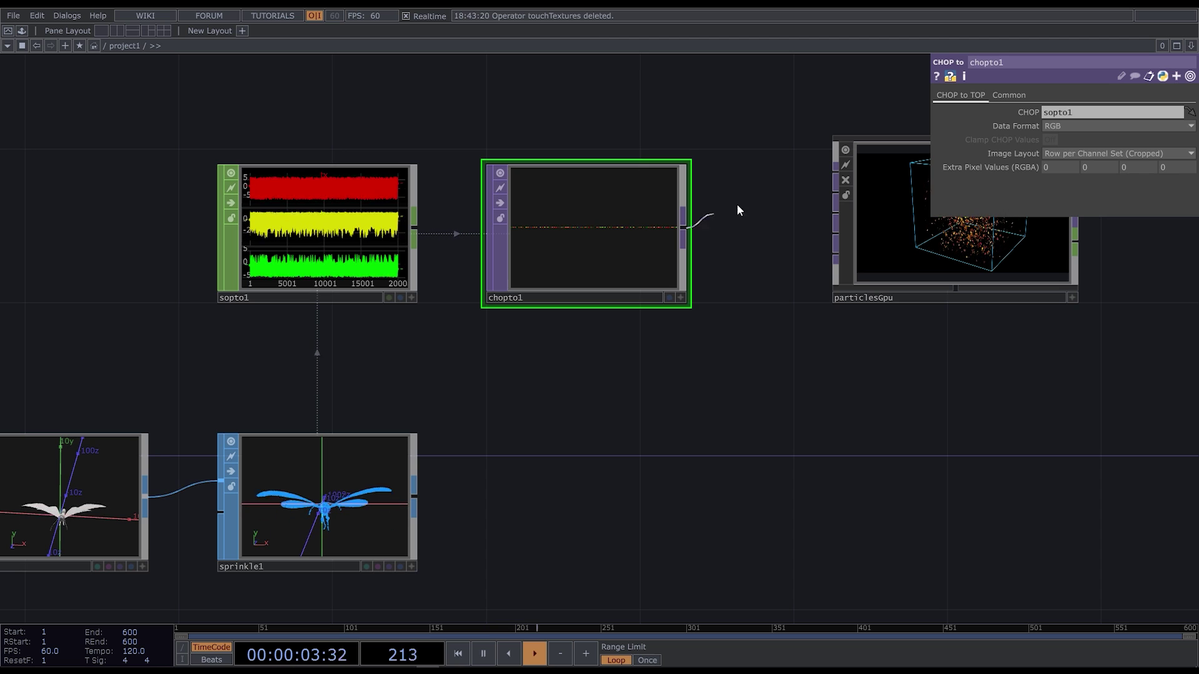
{"action": "left_click", "coordinate": [829, 175]}
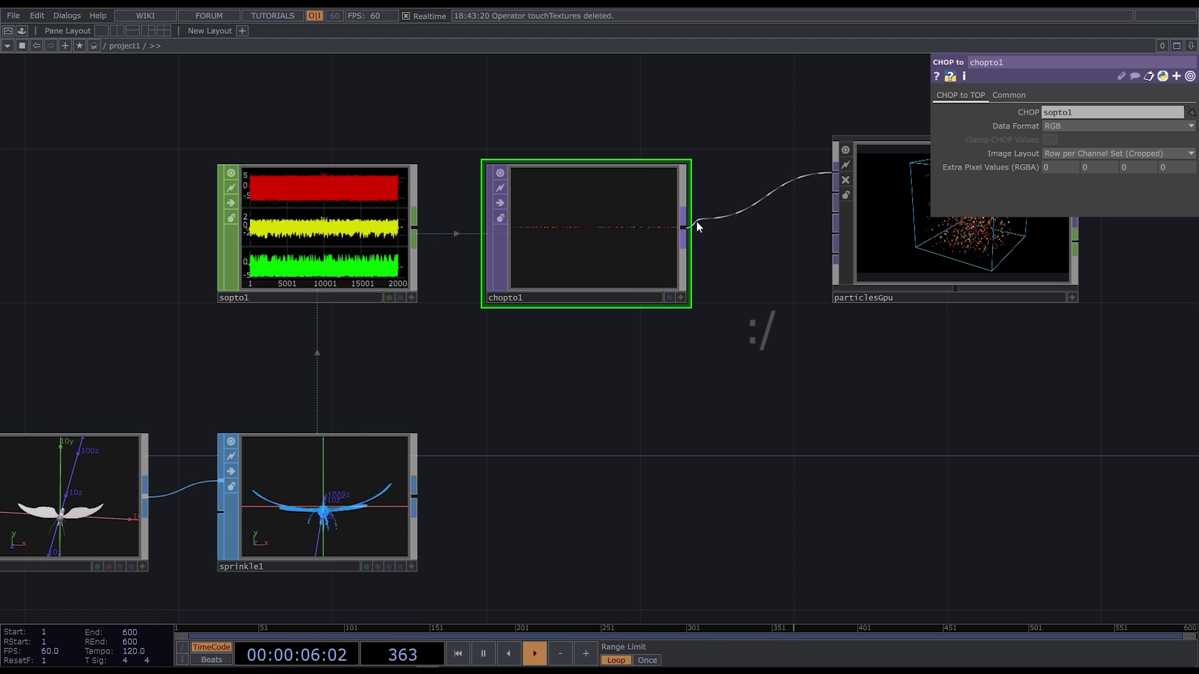
{"action": "scroll", "coordinate": [601, 383], "scroll_direction": "down", "scroll_amount": 3}
{"action": "scroll", "coordinate": [773, 383], "scroll_direction": "up", "scroll_amount": 1}
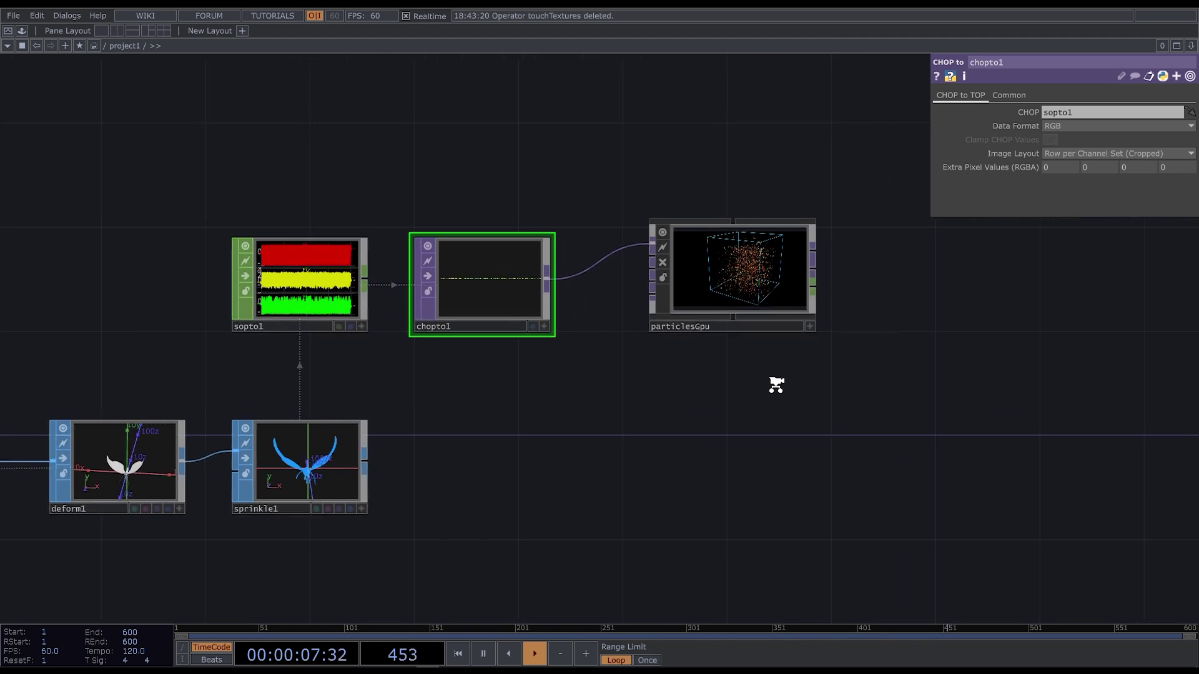
{"action": "left_click", "coordinate": [768, 245]}
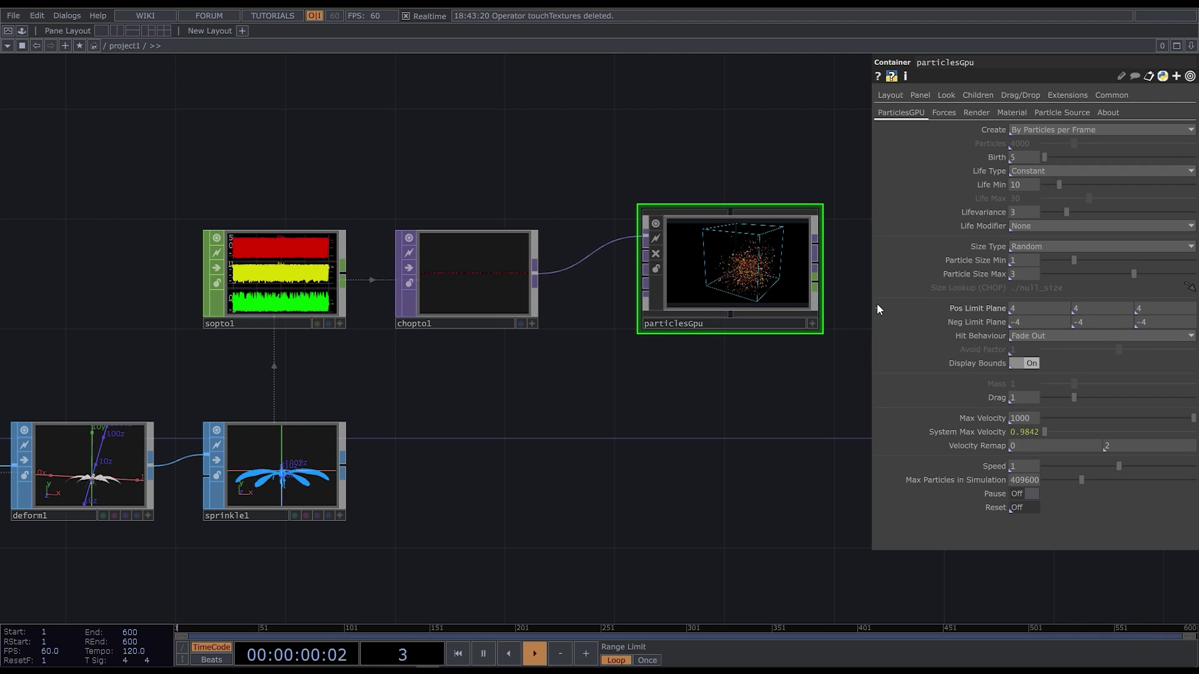
{"action": "left_click", "coordinate": [1086, 337]}
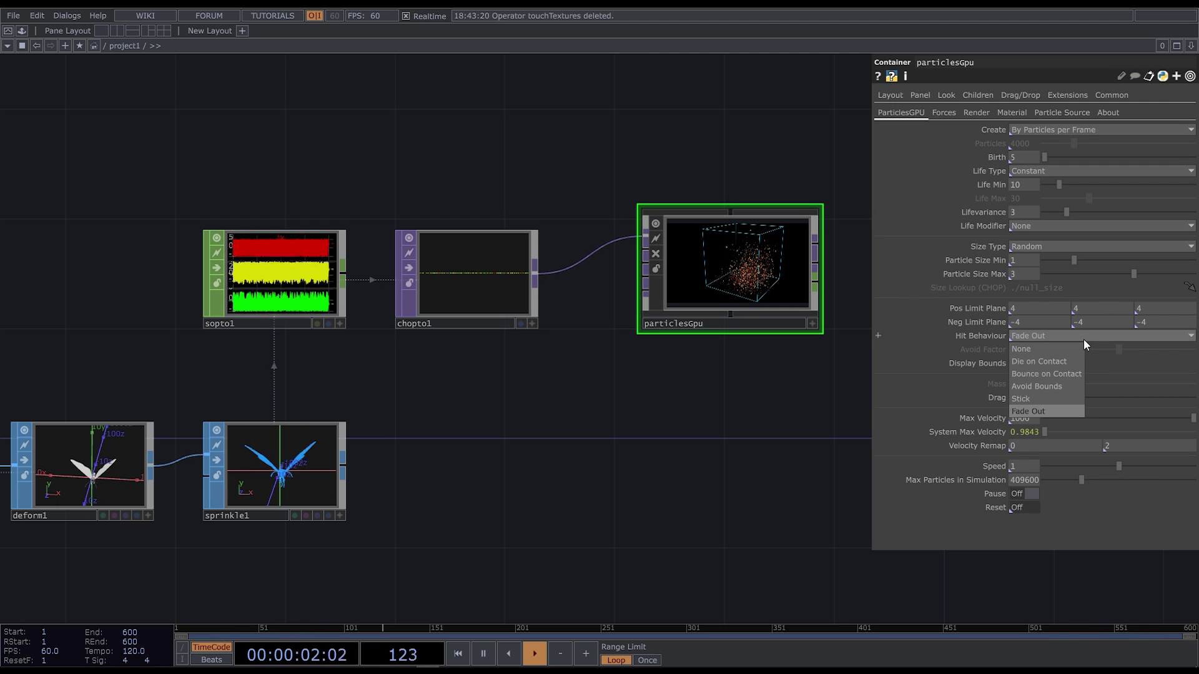
{"action": "left_click", "coordinate": [1080, 346]}
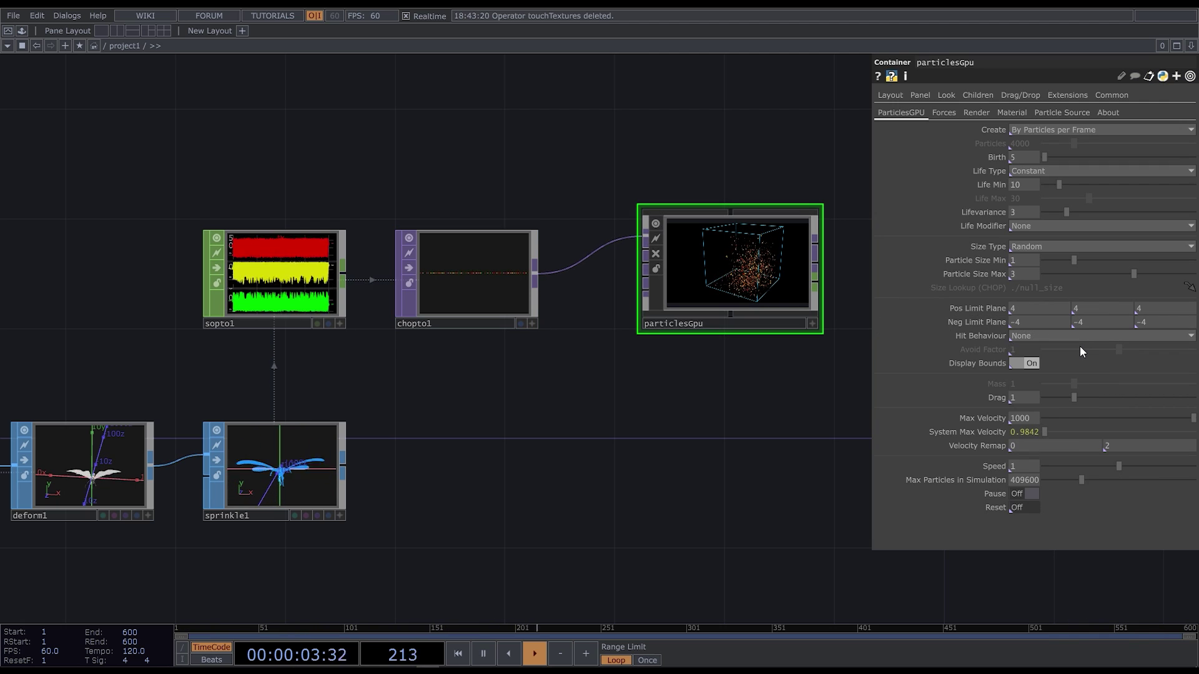
{"action": "left_click", "coordinate": [1014, 362]}
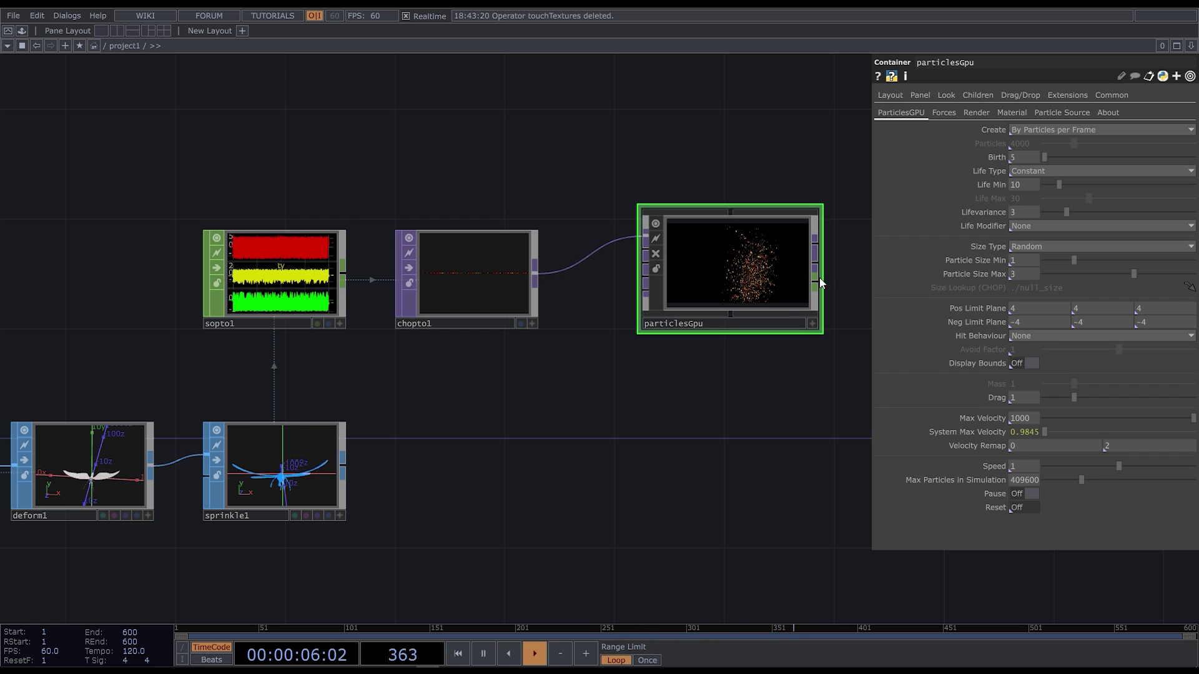
{"action": "scroll", "coordinate": [835, 260], "scroll_direction": "up", "scroll_amount": 5}
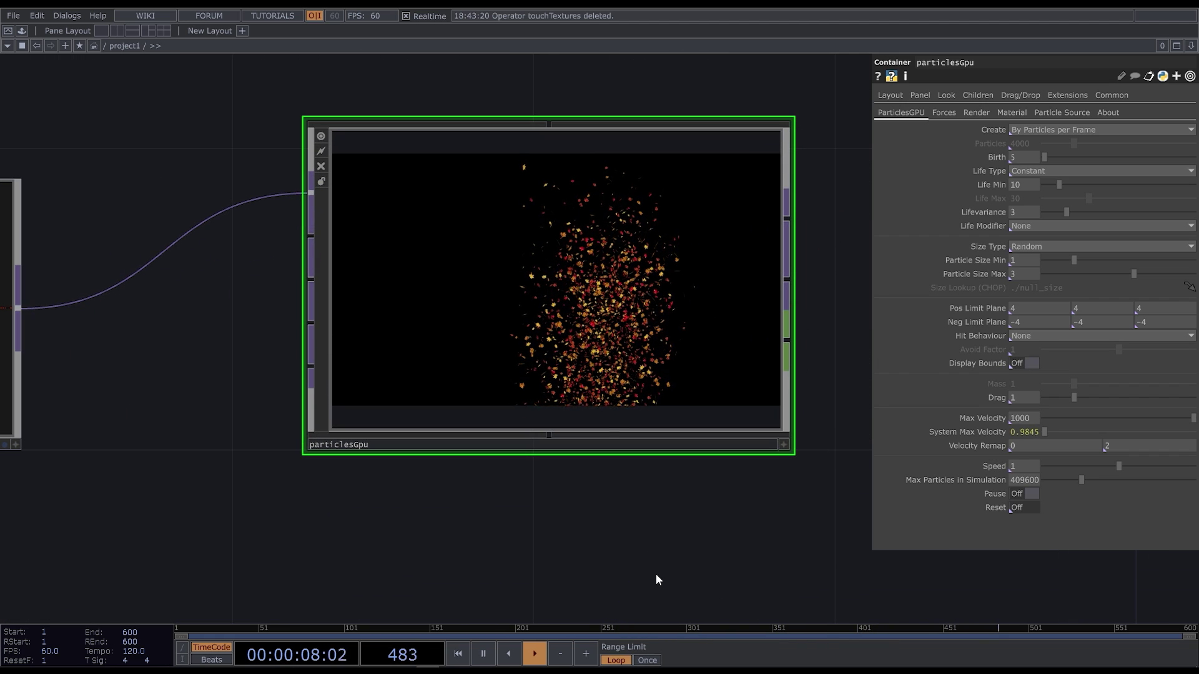
{"action": "scroll", "coordinate": [643, 570], "scroll_direction": "down", "scroll_amount": 5}
Add a Constant MAT, constant1, to the network.
{"action": "key", "text": "Tab"}
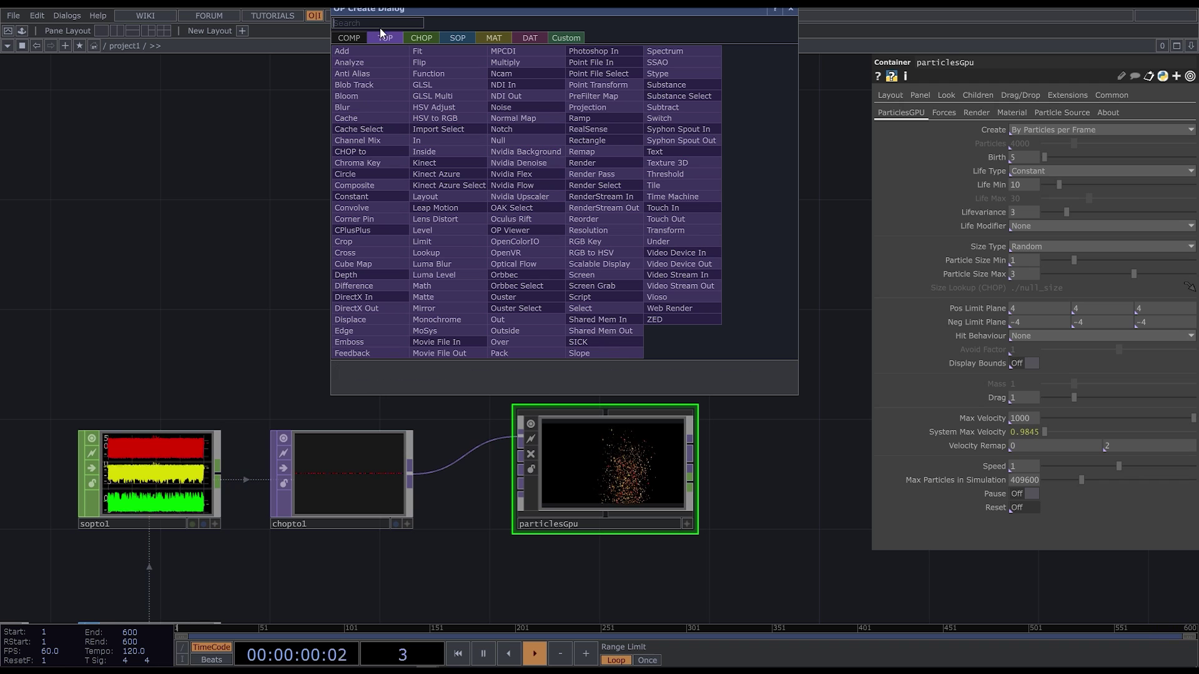
{"action": "left_click", "coordinate": [348, 38]}
{"action": "left_click", "coordinate": [397, 51]}
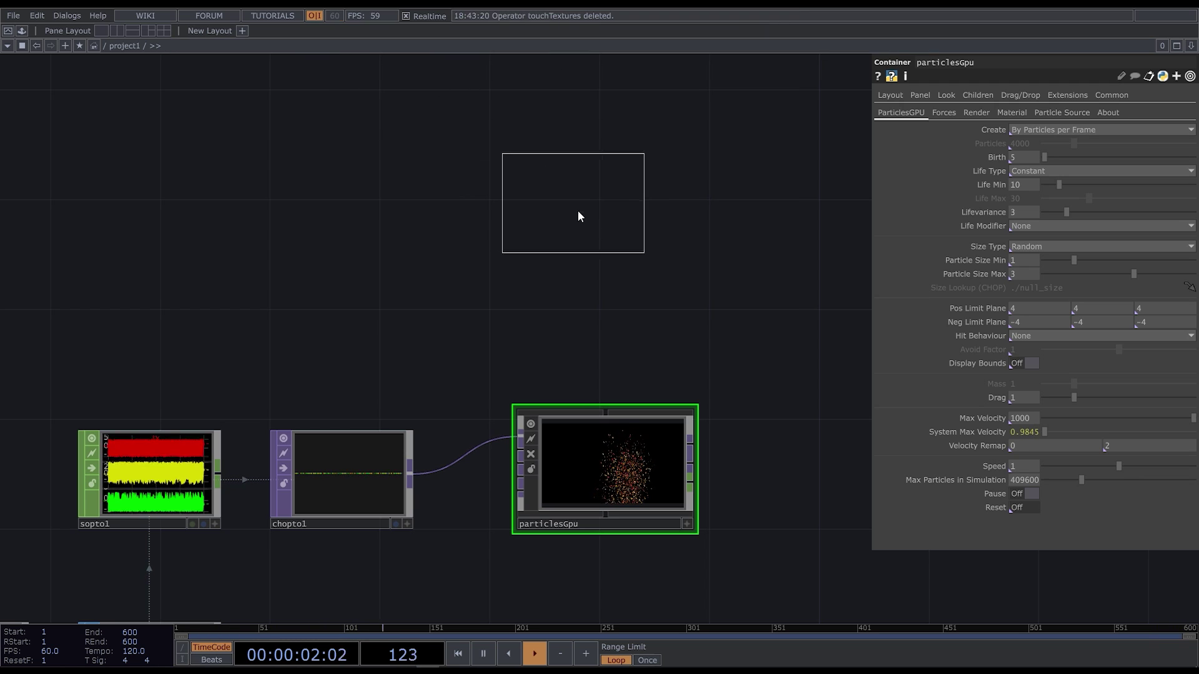
{"action": "left_click", "coordinate": [578, 211]}
Add a Circle TOP, circle1, and make it constant1's Color Map.
{"action": "key", "text": "Tab"}
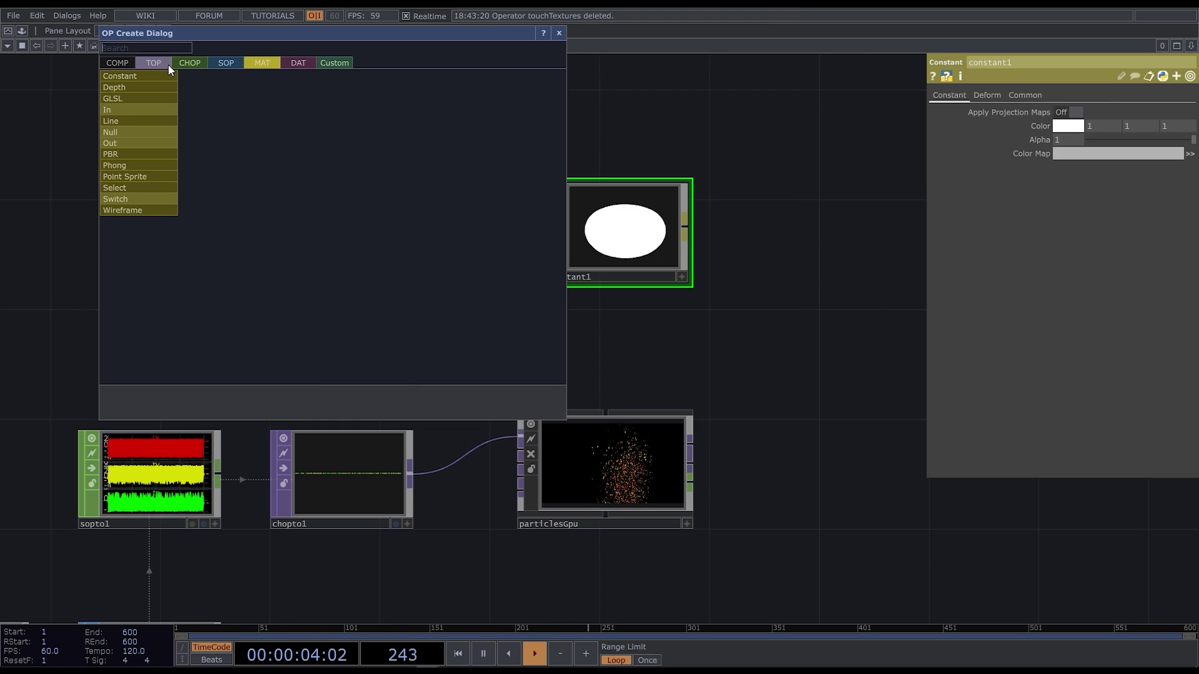
{"action": "left_click", "coordinate": [168, 65]}
{"action": "type", "text": "circ"}
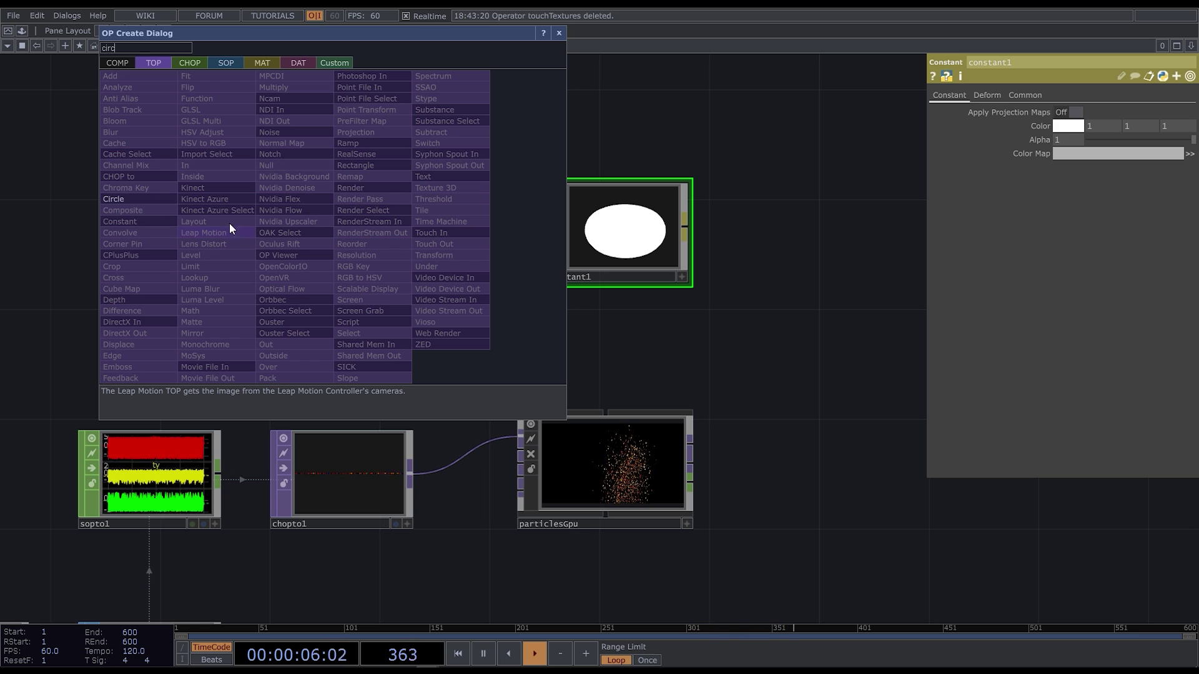
{"action": "left_click", "coordinate": [155, 197]}
{"action": "left_click", "coordinate": [368, 229]}
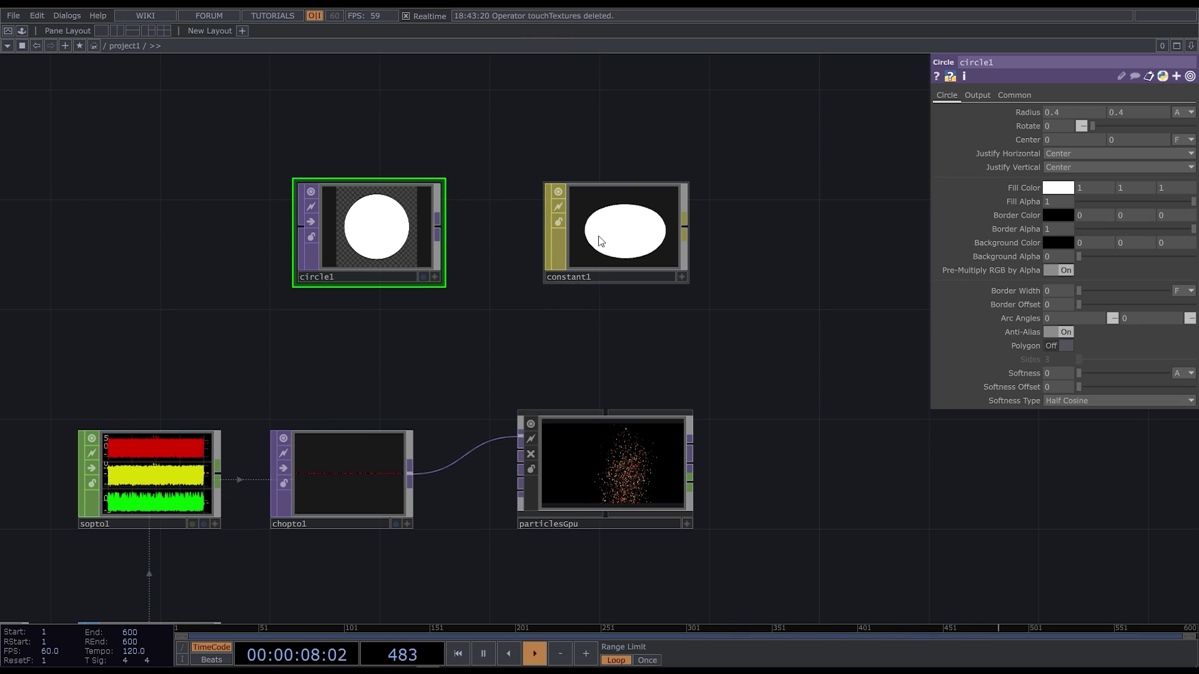
{"action": "left_click", "coordinate": [600, 241]}
{"action": "left_click_drag", "start_coordinate": [382, 225], "coordinate": [1118, 154]}
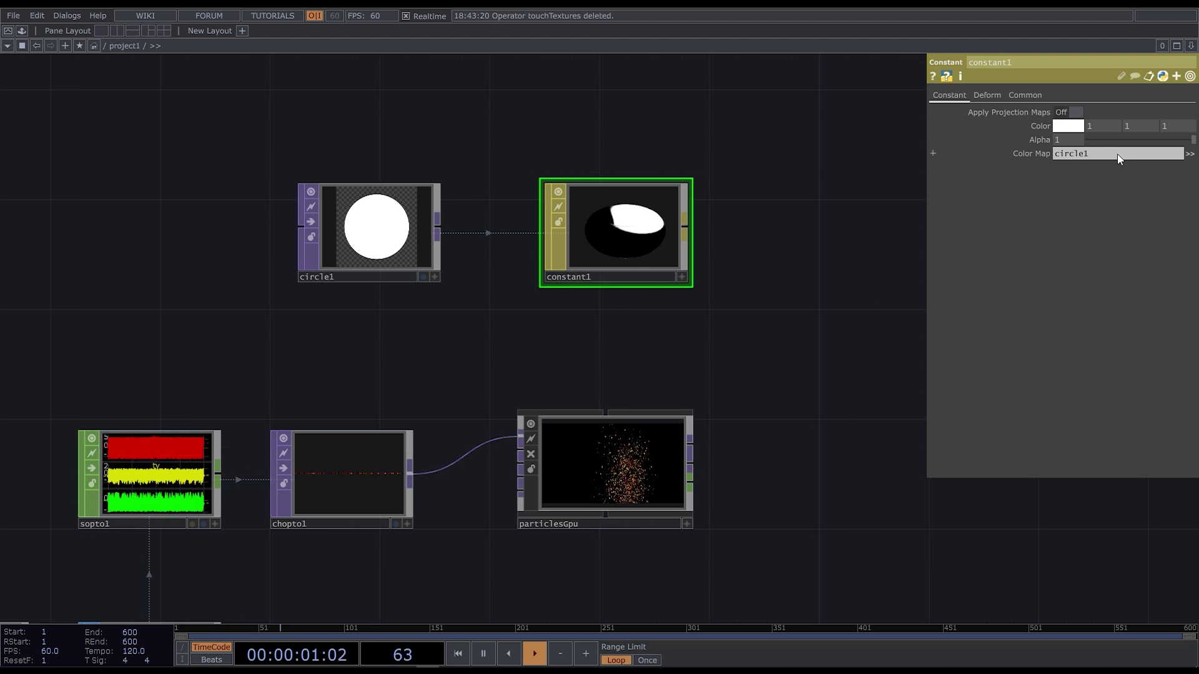
Turn on constant1's Blending and assign constant1 as particlesGpu's custom material.
{"action": "left_click", "coordinate": [1031, 96]}
{"action": "left_click", "coordinate": [1073, 113]}
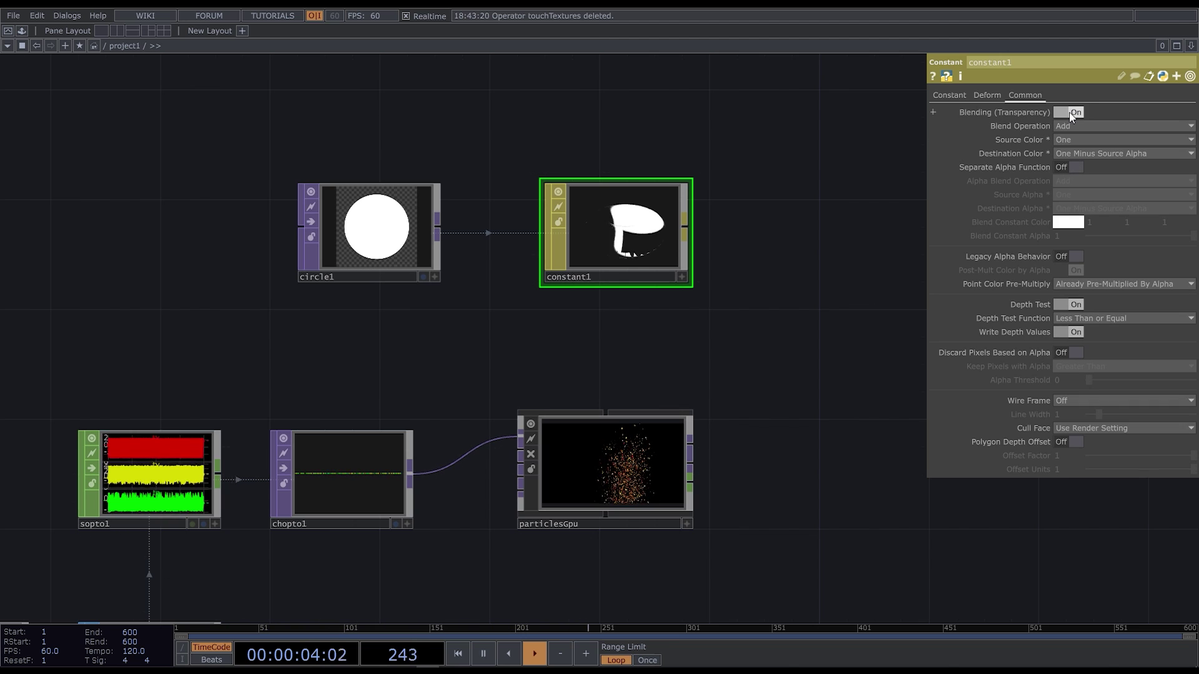
{"action": "left_click", "coordinate": [640, 464]}
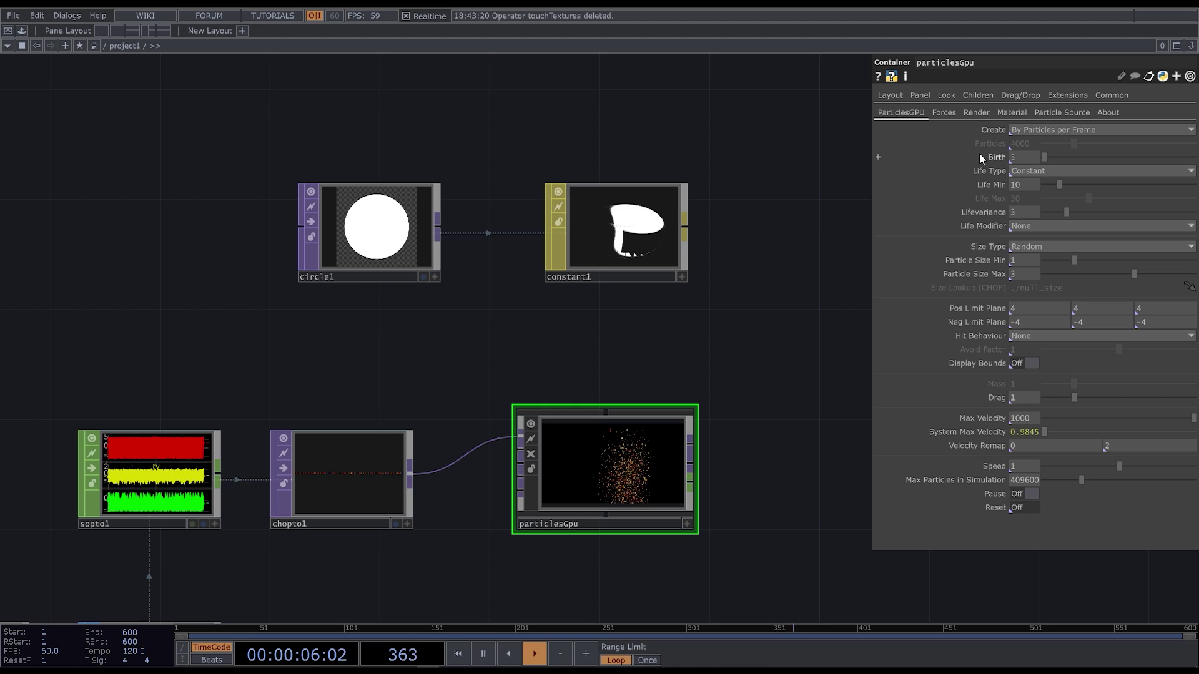
{"action": "left_click", "coordinate": [1011, 112]}
{"action": "left_click", "coordinate": [1066, 129]}
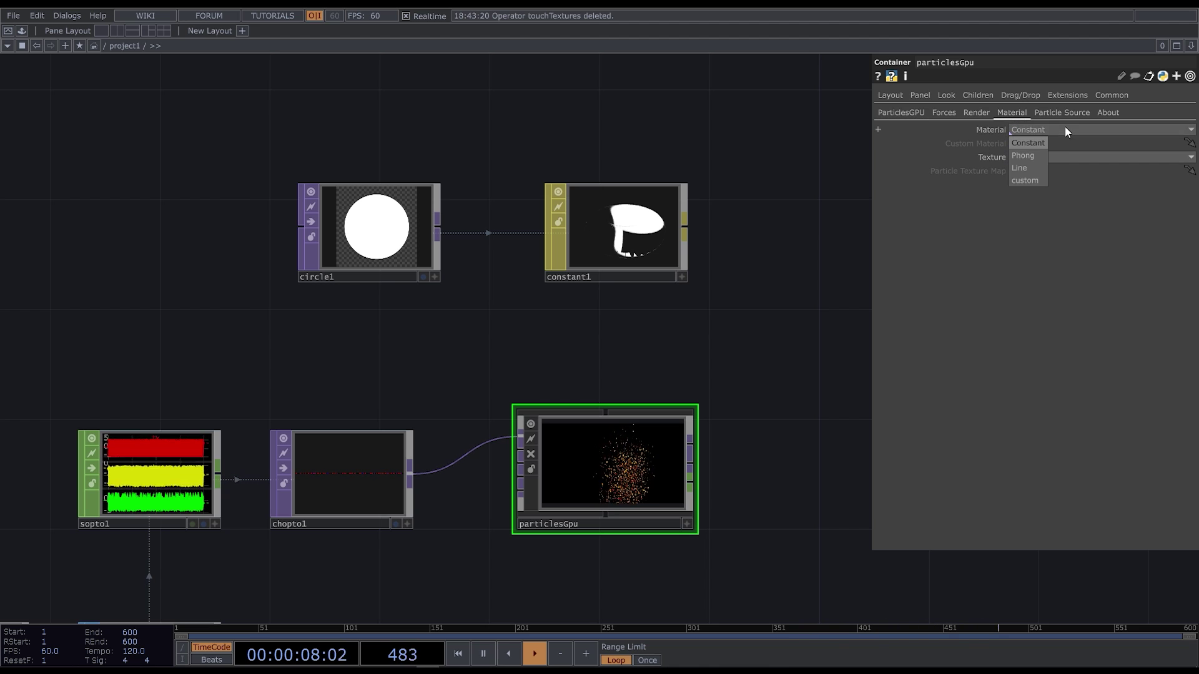
{"action": "left_click", "coordinate": [1040, 178]}
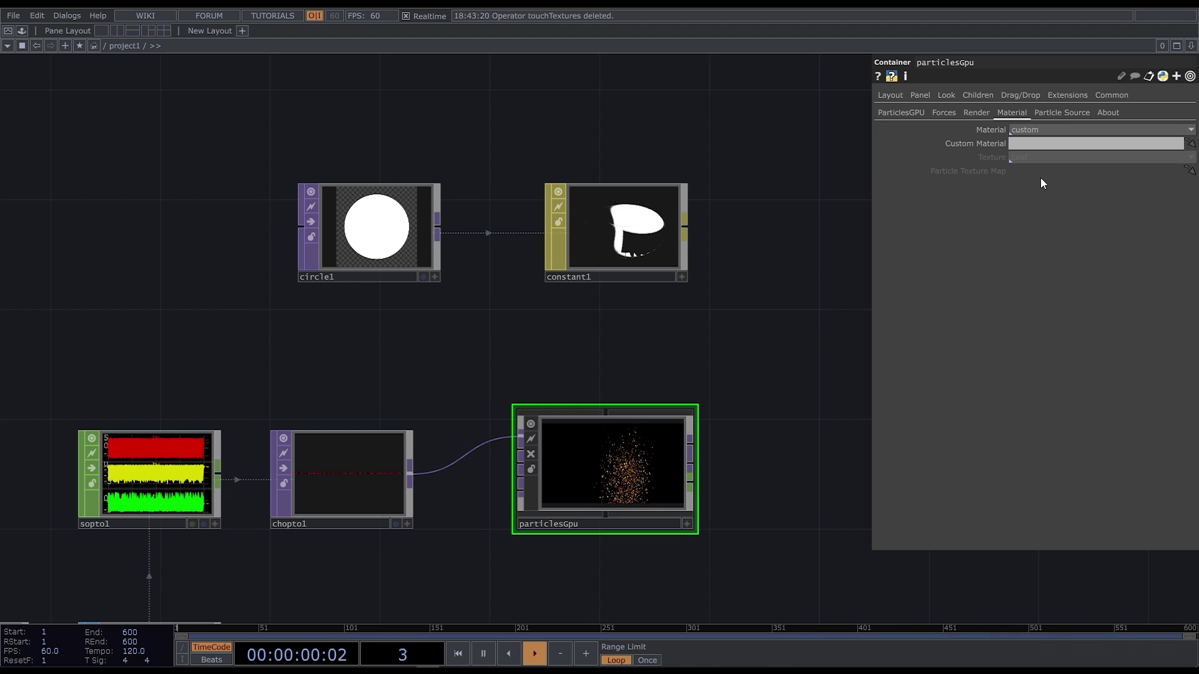
{"action": "left_click_drag", "start_coordinate": [622, 225], "coordinate": [1041, 144]}
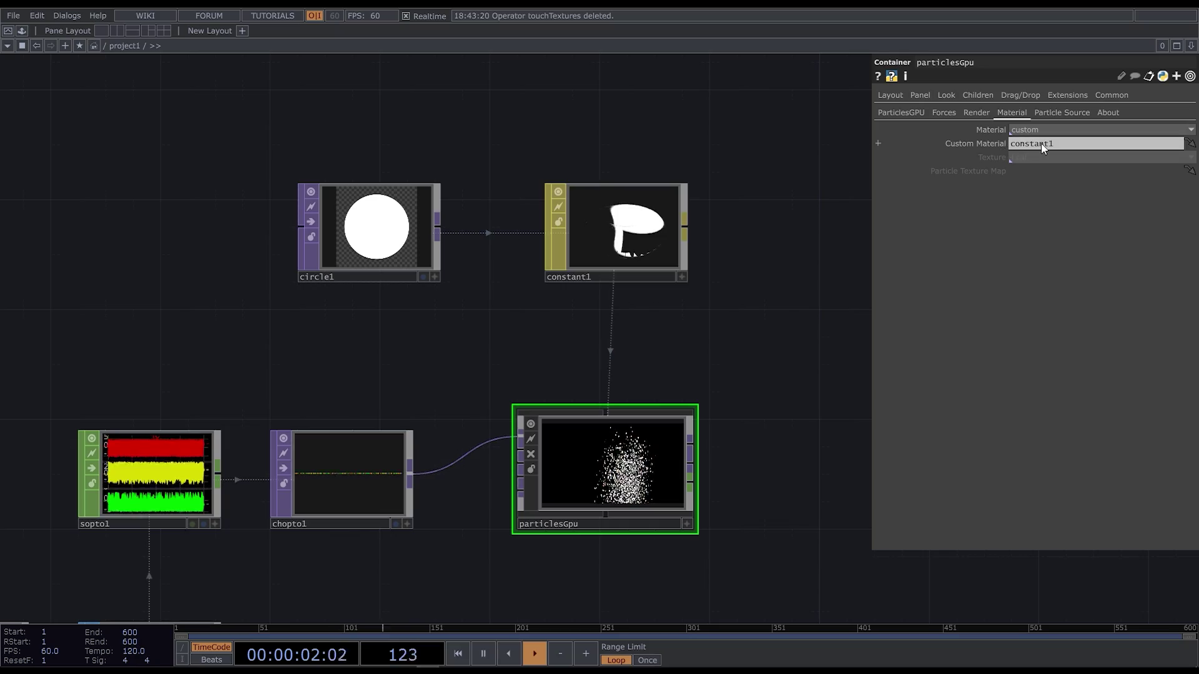
{"action": "scroll", "coordinate": [608, 498], "scroll_direction": "up", "scroll_amount": 5}
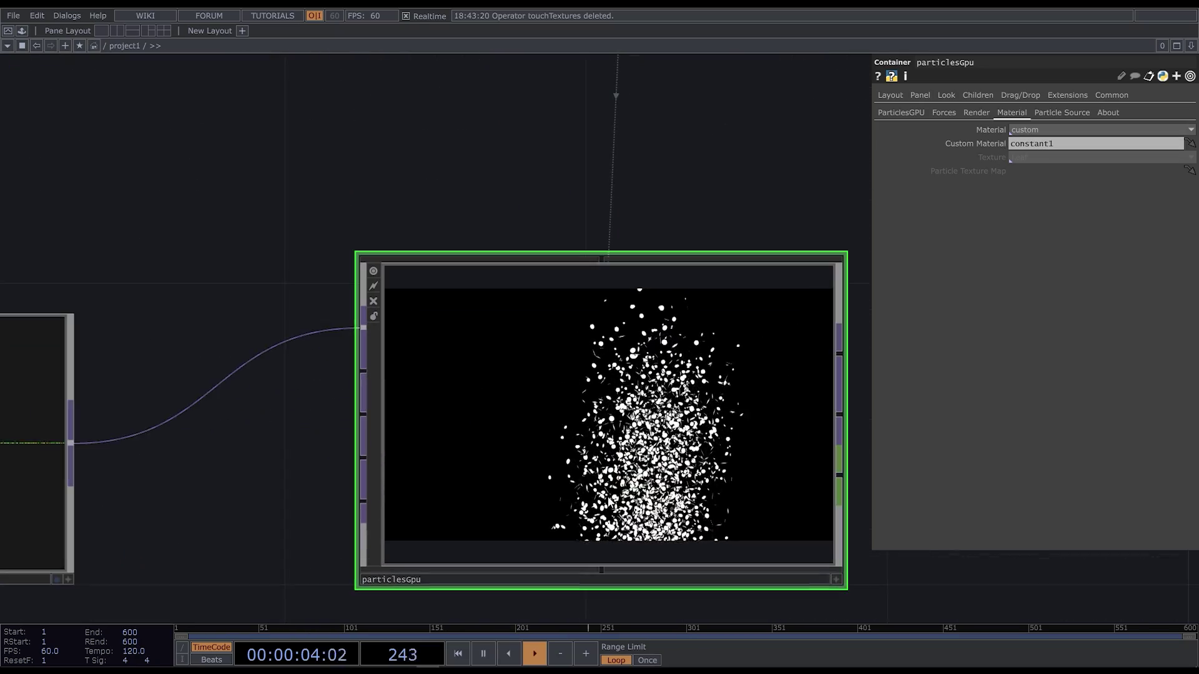
{"action": "scroll", "coordinate": [480, 235], "scroll_direction": "down", "scroll_amount": 3}
{"action": "scroll", "coordinate": [609, 442], "scroll_direction": "up", "scroll_amount": 3}
Zero the wind, external and turbulence magnitudes and make particles face the camera.
{"action": "left_click", "coordinate": [944, 113]}
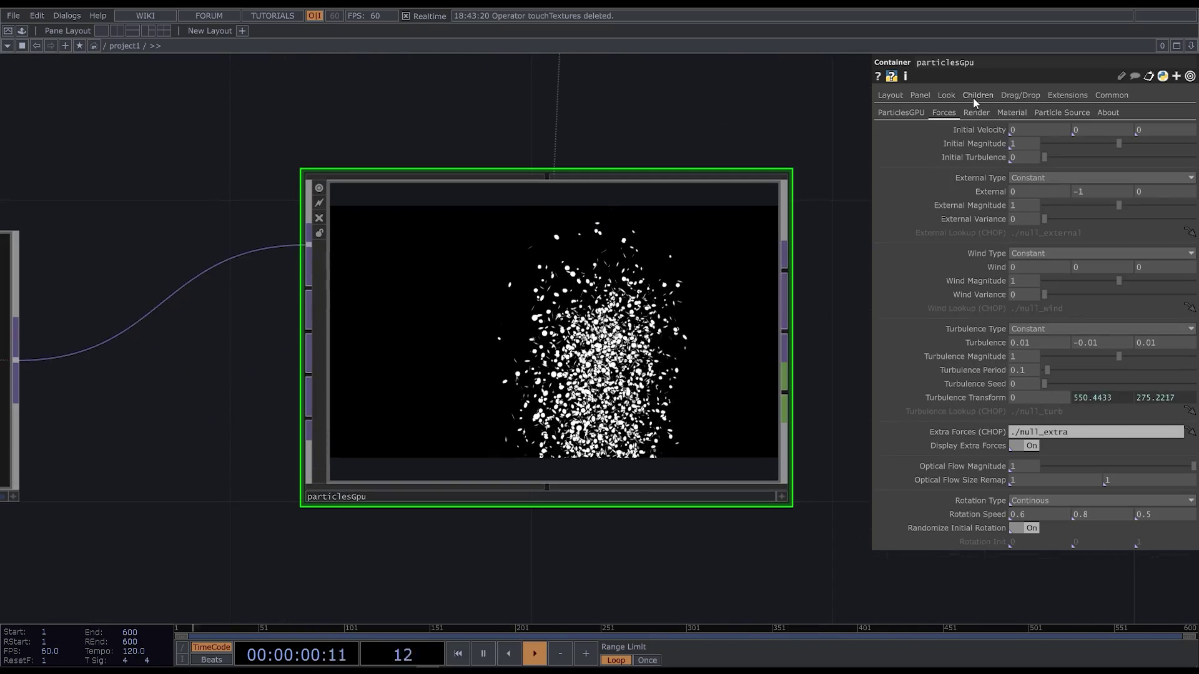
{"action": "left_click_drag", "start_coordinate": [1119, 281], "coordinate": [1040, 280]}
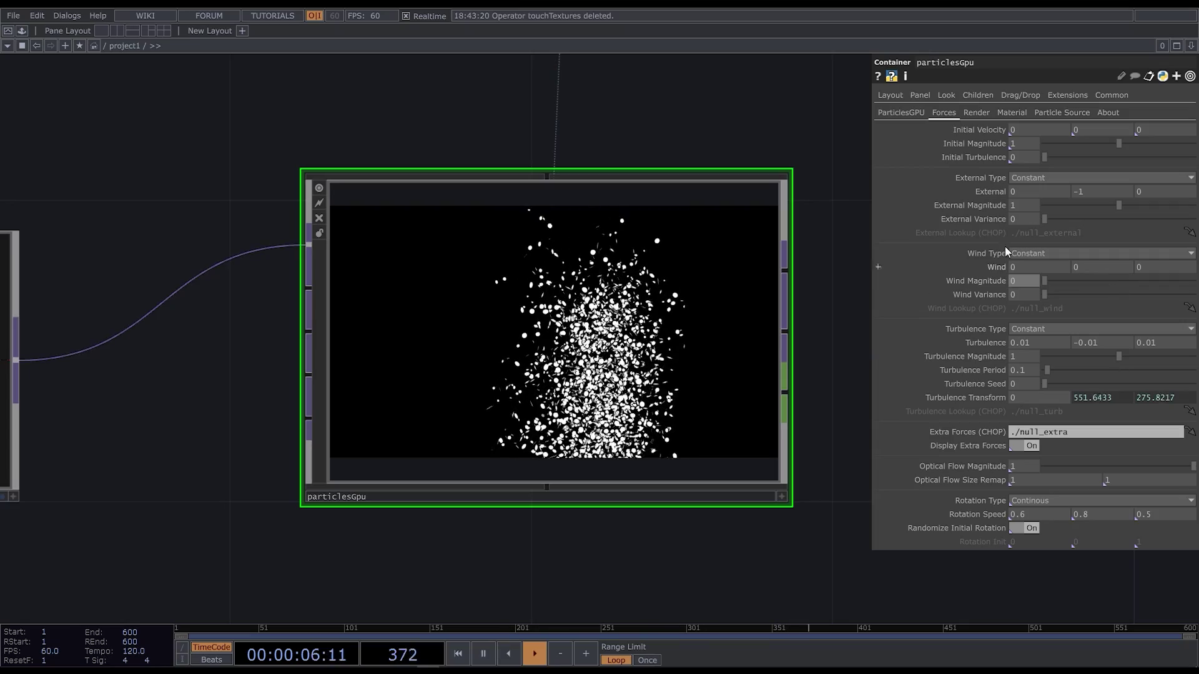
{"action": "left_click_drag", "start_coordinate": [1120, 205], "coordinate": [1045, 204]}
{"action": "left_click_drag", "start_coordinate": [1120, 356], "coordinate": [1041, 356]}
{"action": "left_click", "coordinate": [1113, 502]}
{"action": "left_click", "coordinate": [1058, 534]}
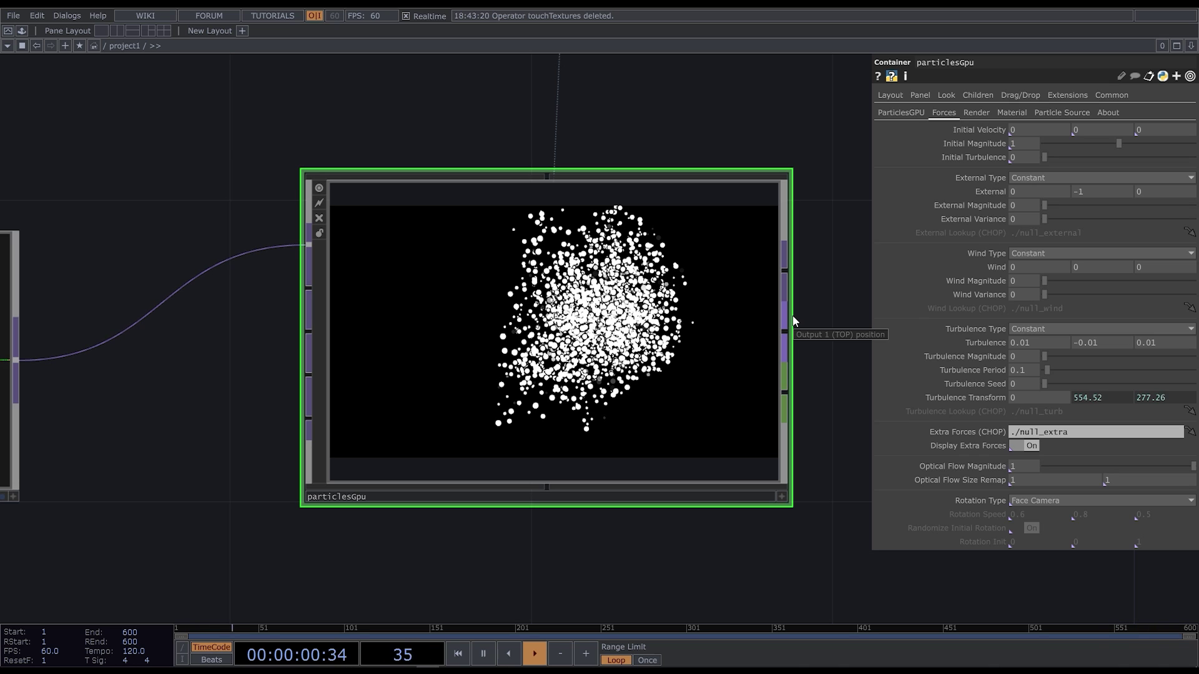
Give particles random life, Life Max 3 with 0.5 variance, and Birth 30000.
{"action": "left_click", "coordinate": [901, 112]}
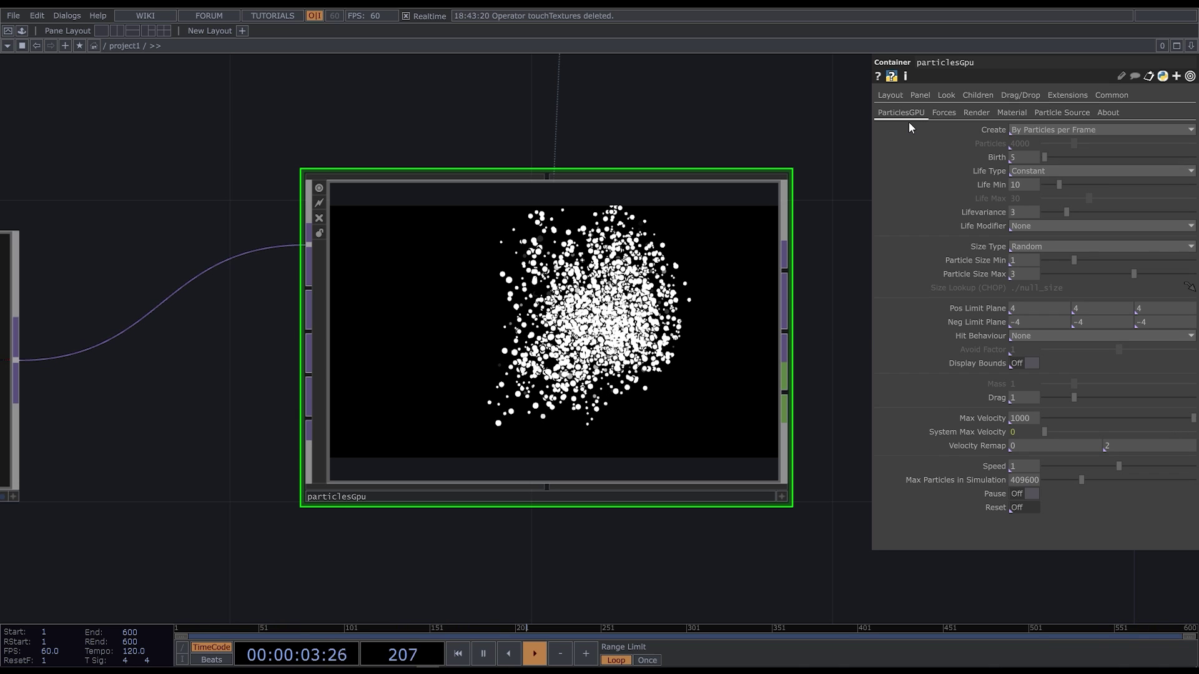
{"action": "left_click", "coordinate": [1101, 172]}
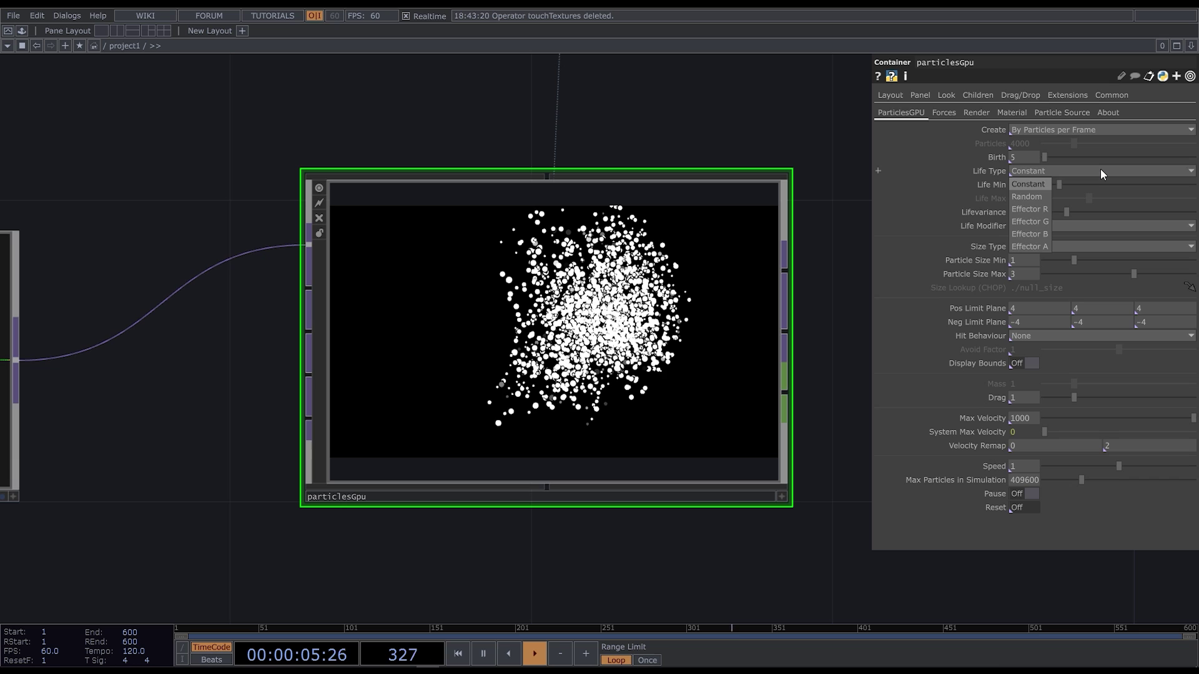
{"action": "left_click", "coordinate": [1042, 196]}
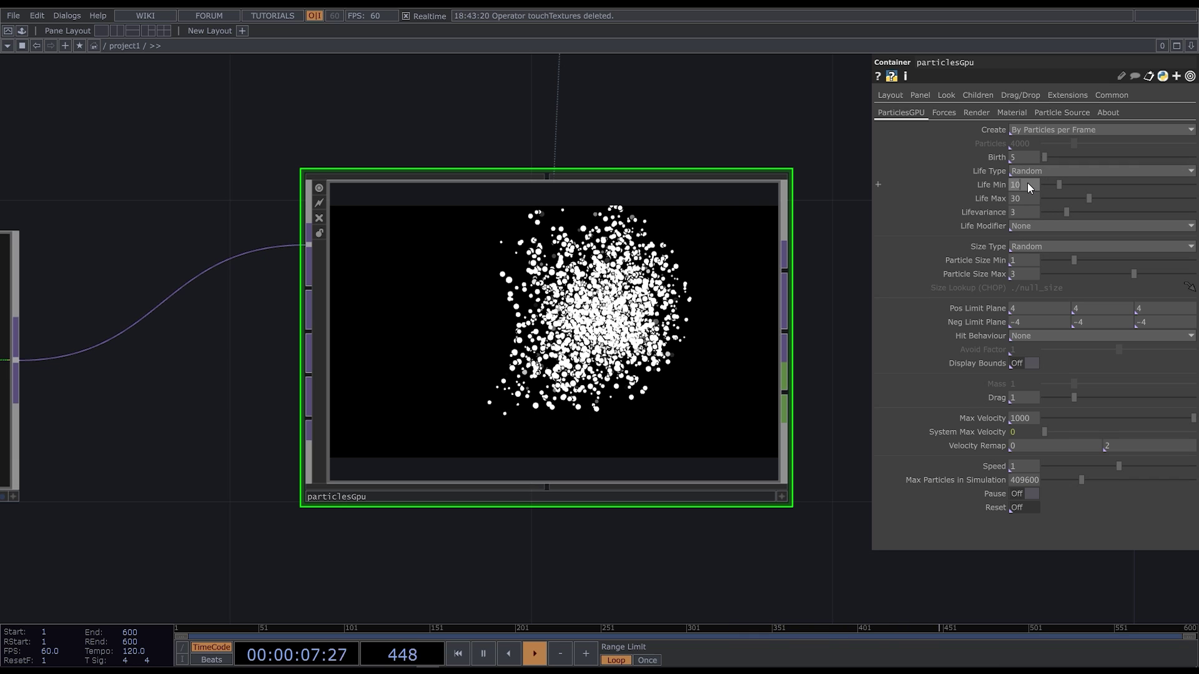
{"action": "type", "text": "3"}
{"action": "type", "text": "1"}
{"action": "key", "text": "Return"}
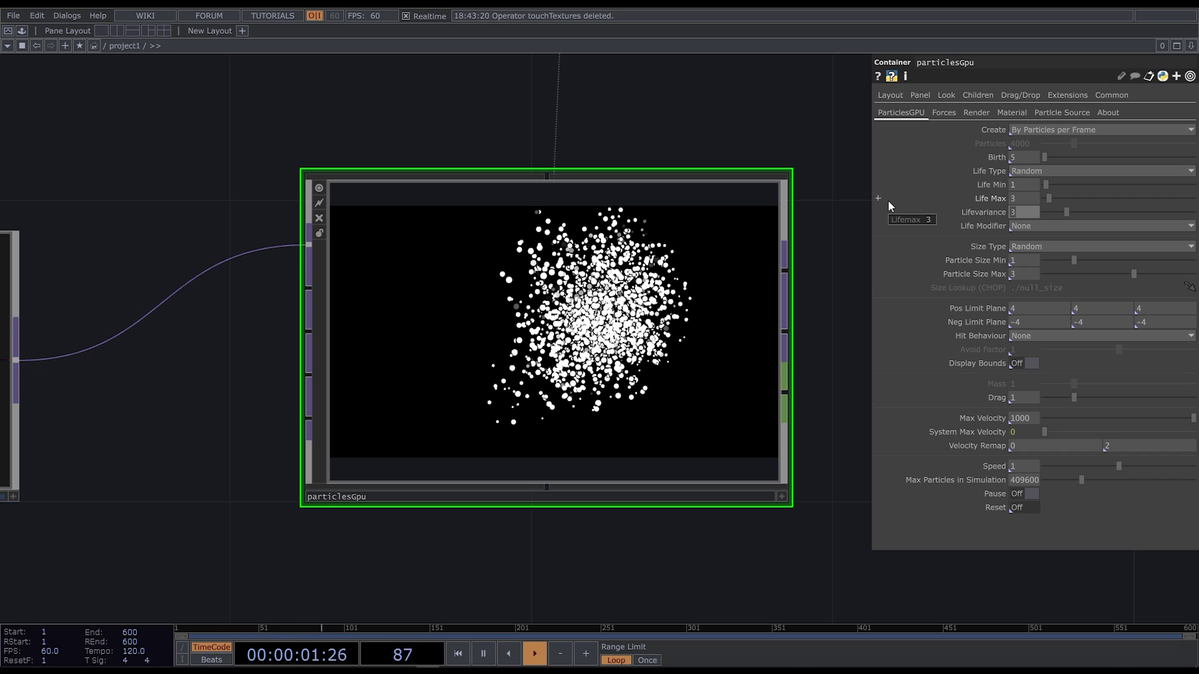
{"action": "type", "text": "0.5"}
{"action": "key", "text": "Return"}
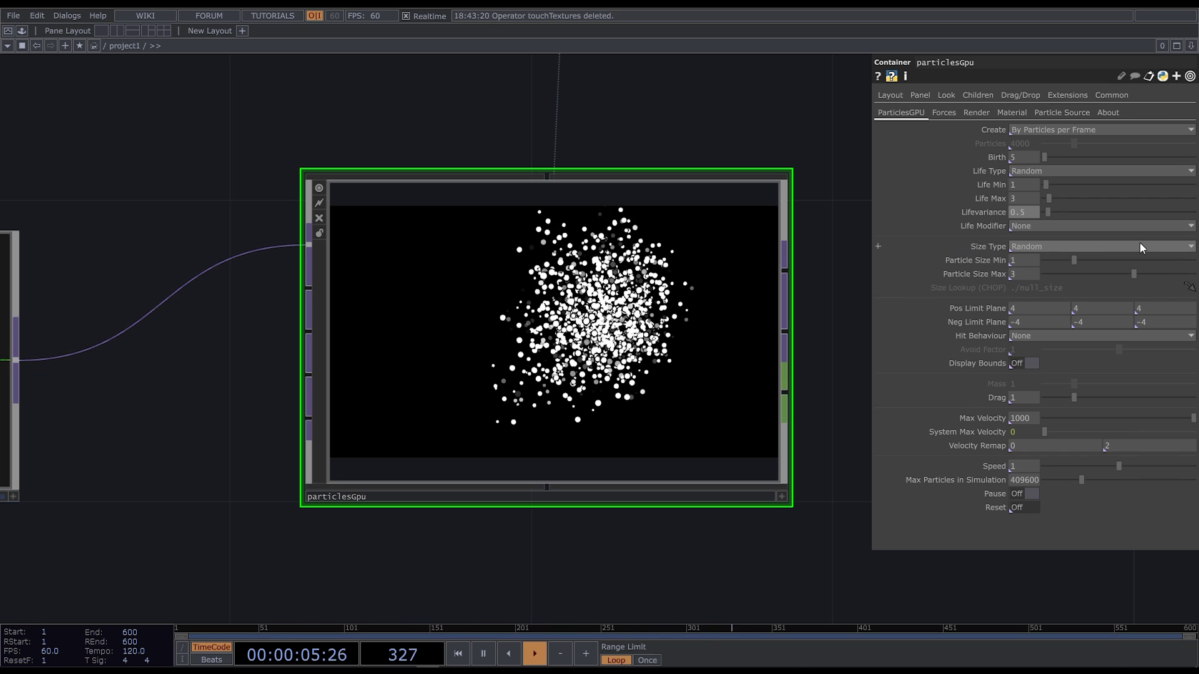
{"action": "left_click", "coordinate": [1028, 156]}
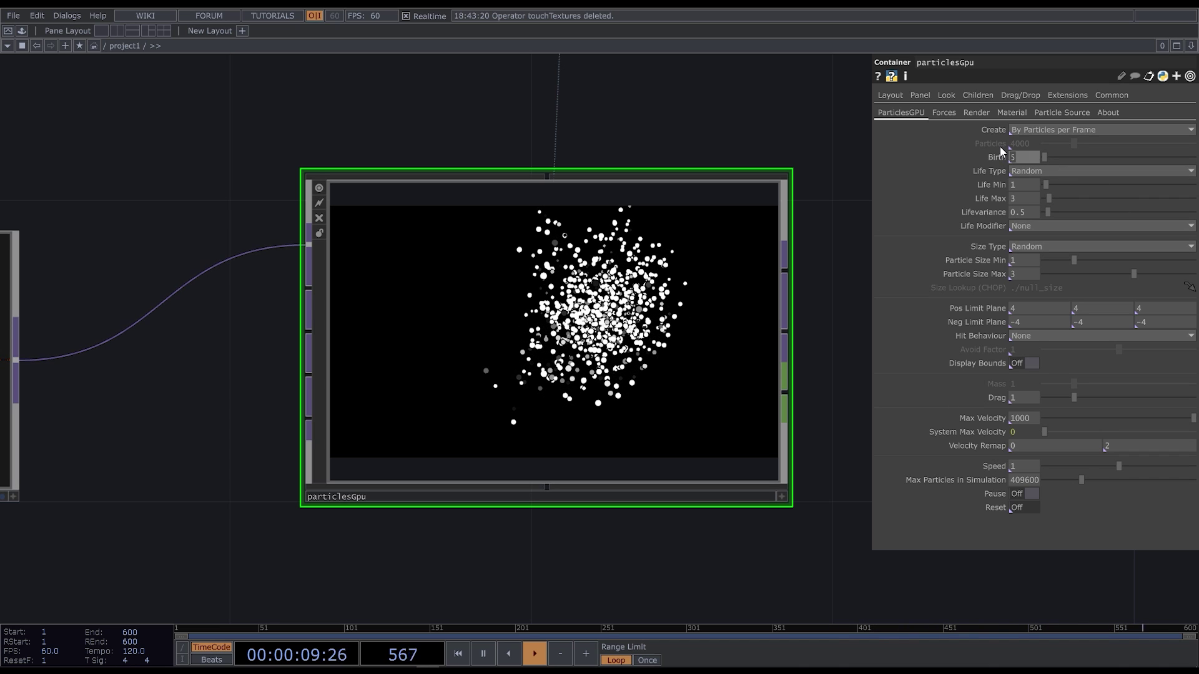
{"action": "type", "text": "30000"}
{"action": "key", "text": "Return"}
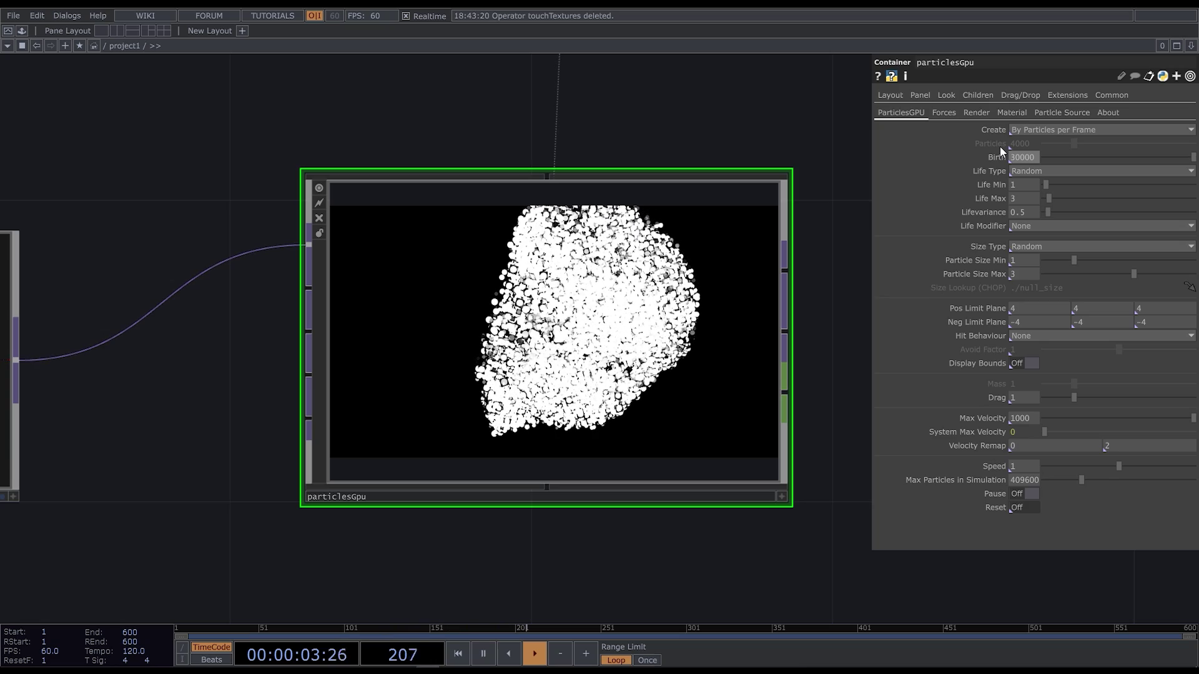
Set random particle size from 0.1 to 0.3 and enlarge the node preview.
{"action": "left_click", "coordinate": [1128, 248]}
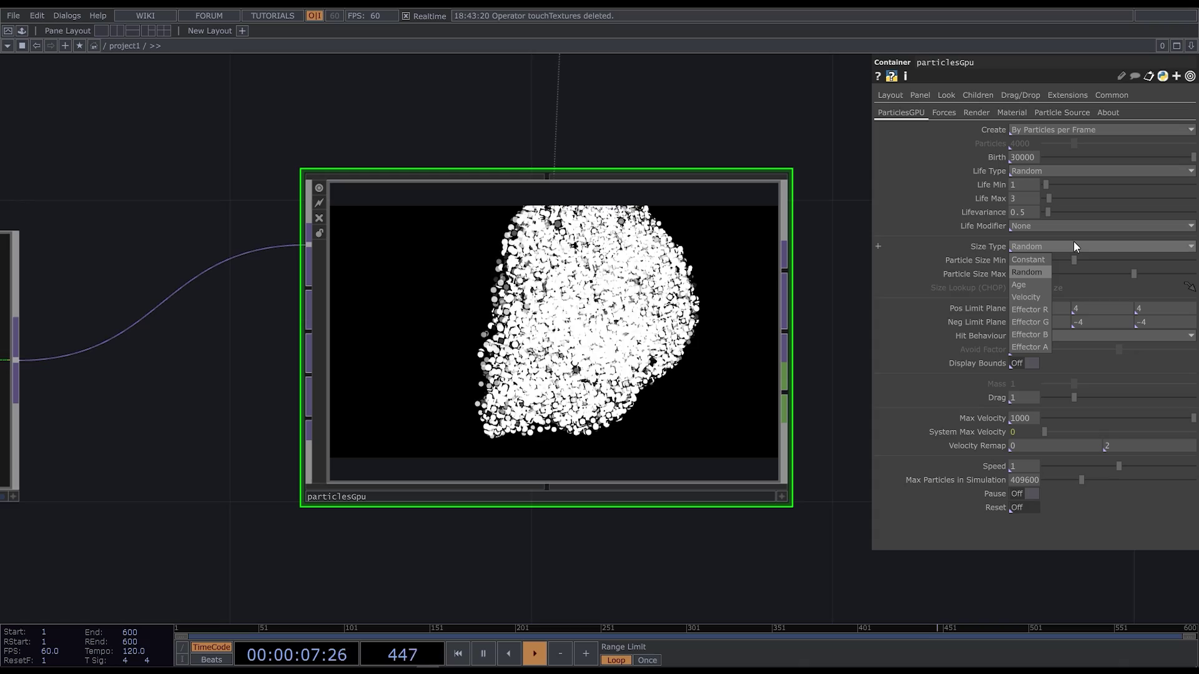
{"action": "left_click", "coordinate": [1039, 272]}
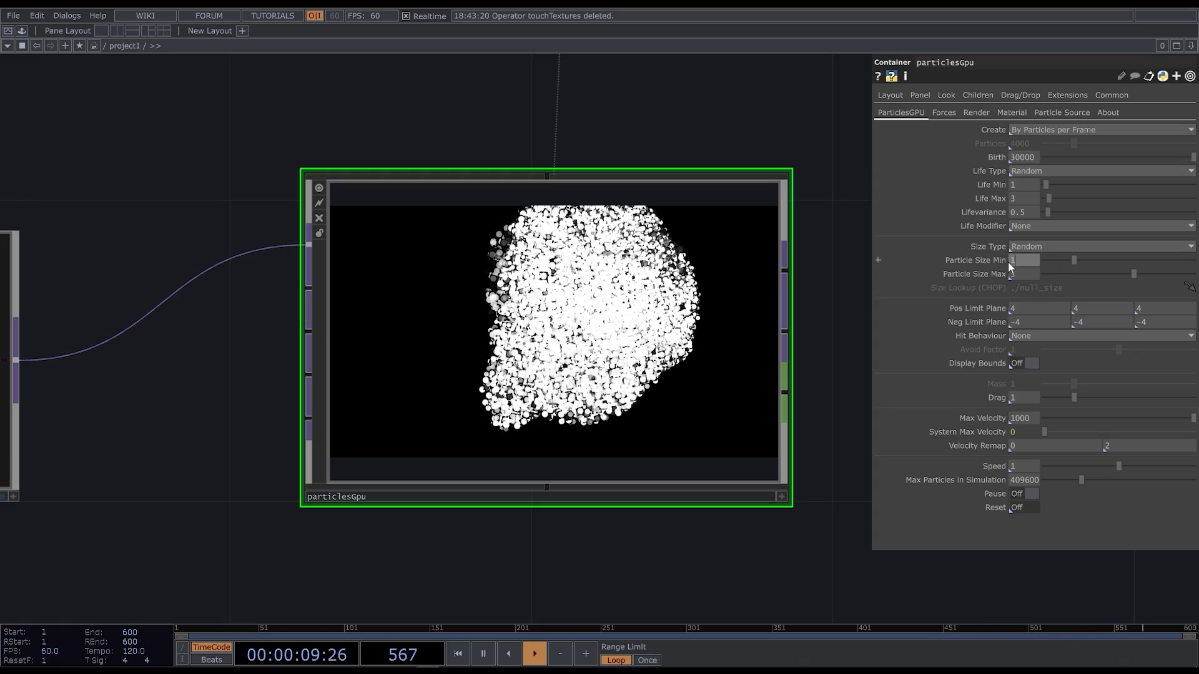
{"action": "type", "text": "0.1"}
{"action": "key", "text": "Return"}
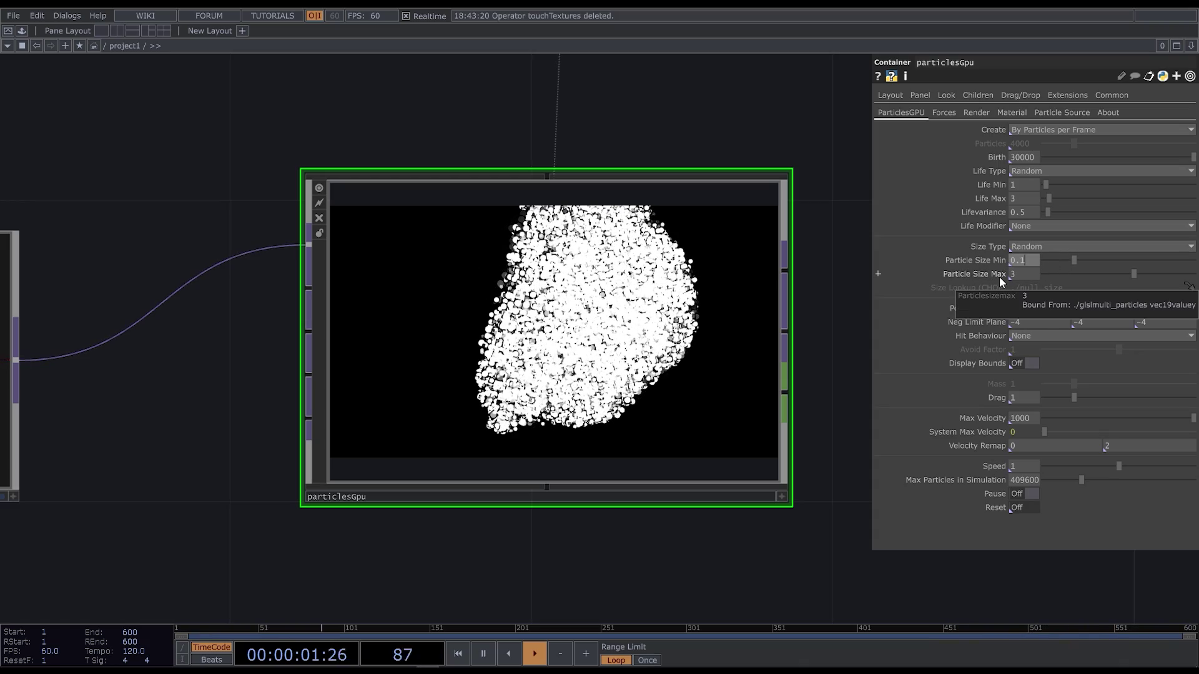
{"action": "left_click", "coordinate": [1019, 274]}
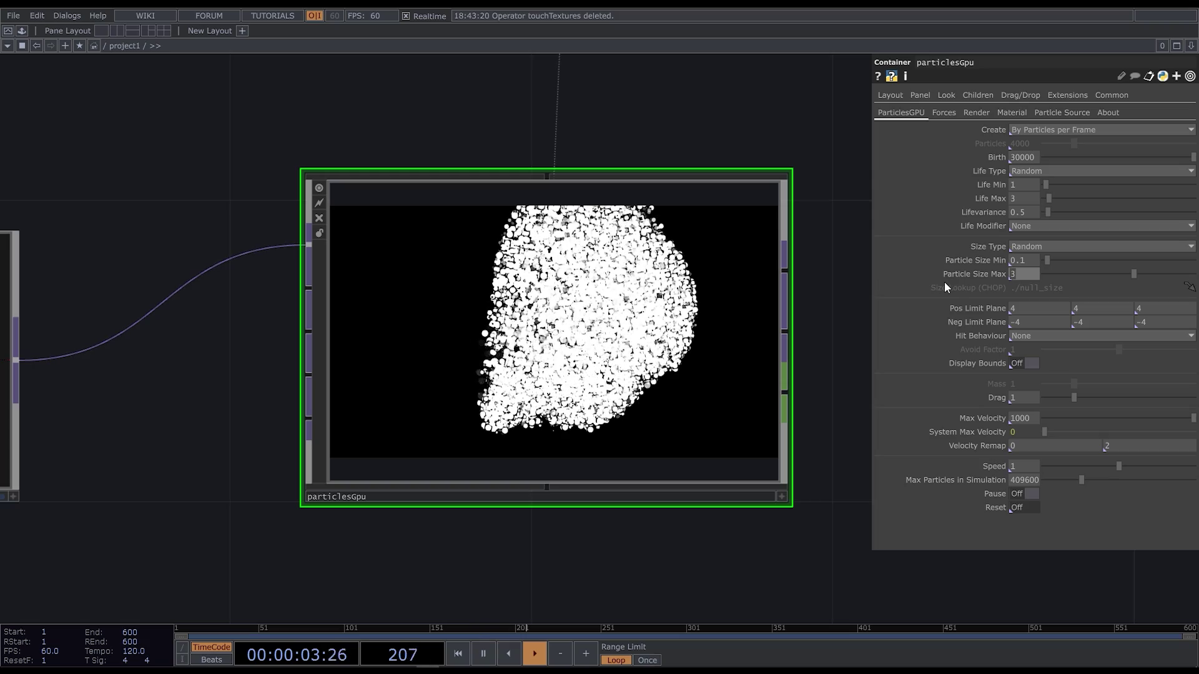
{"action": "type", "text": "0.3"}
{"action": "key", "text": "Return"}
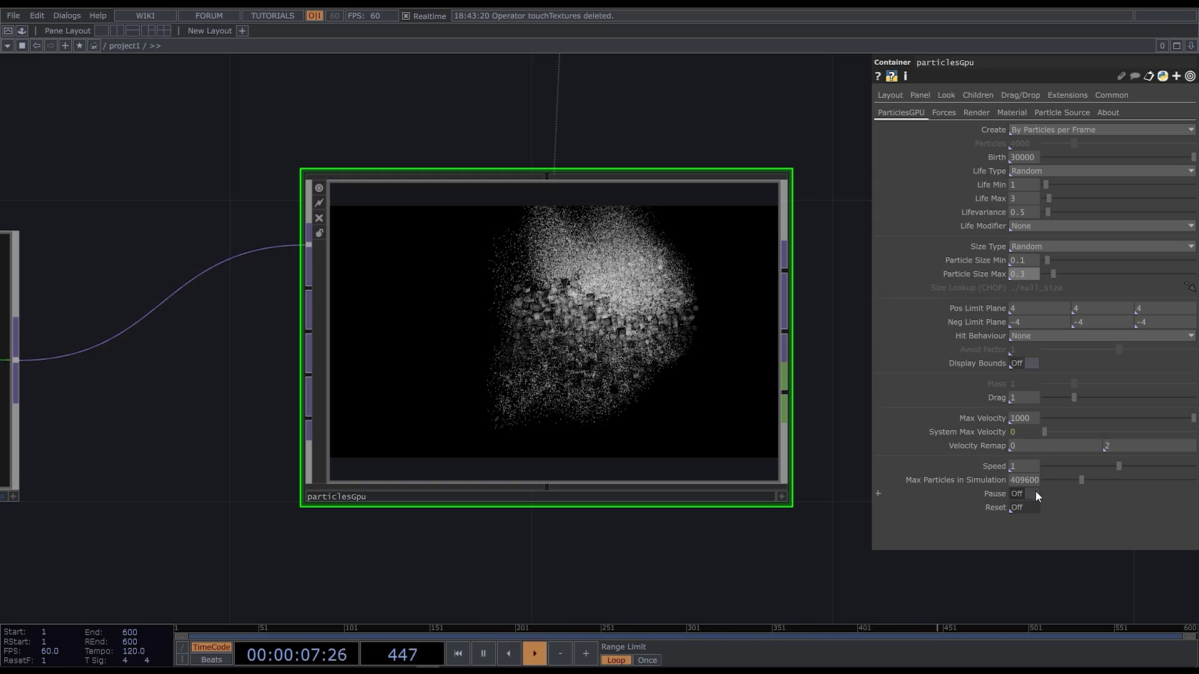
{"action": "key", "text": "a"}
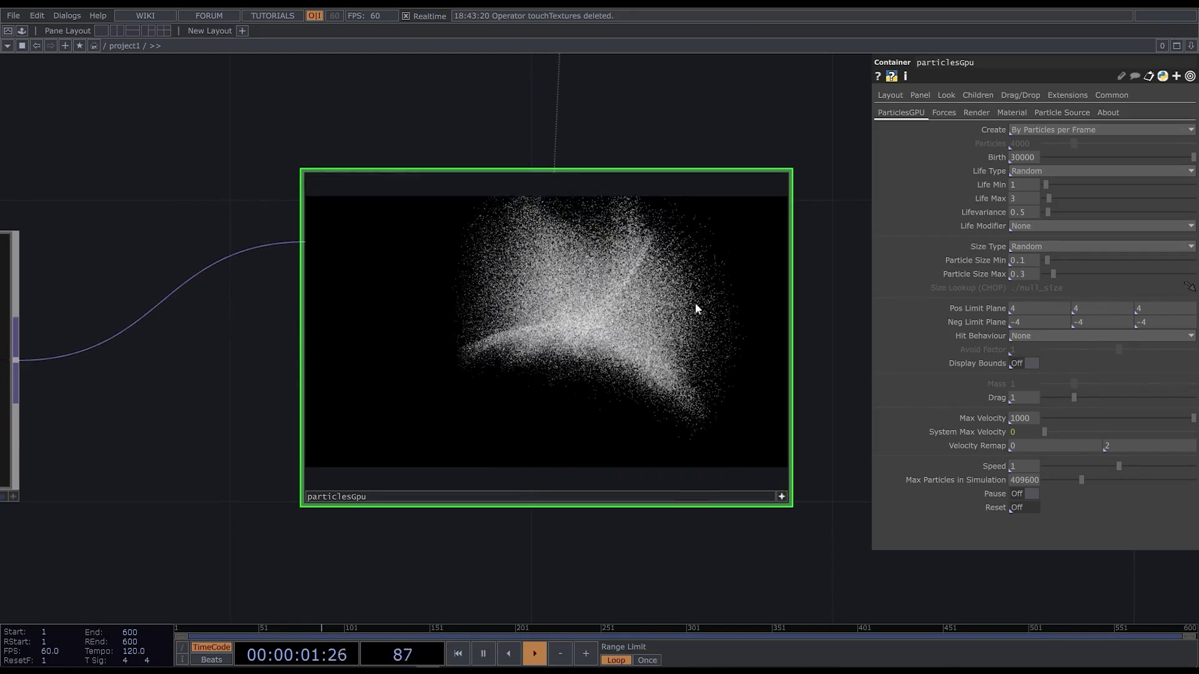
Turn Interpolate Source Point Position off on the Particle Source page.
{"action": "left_click", "coordinate": [782, 496]}
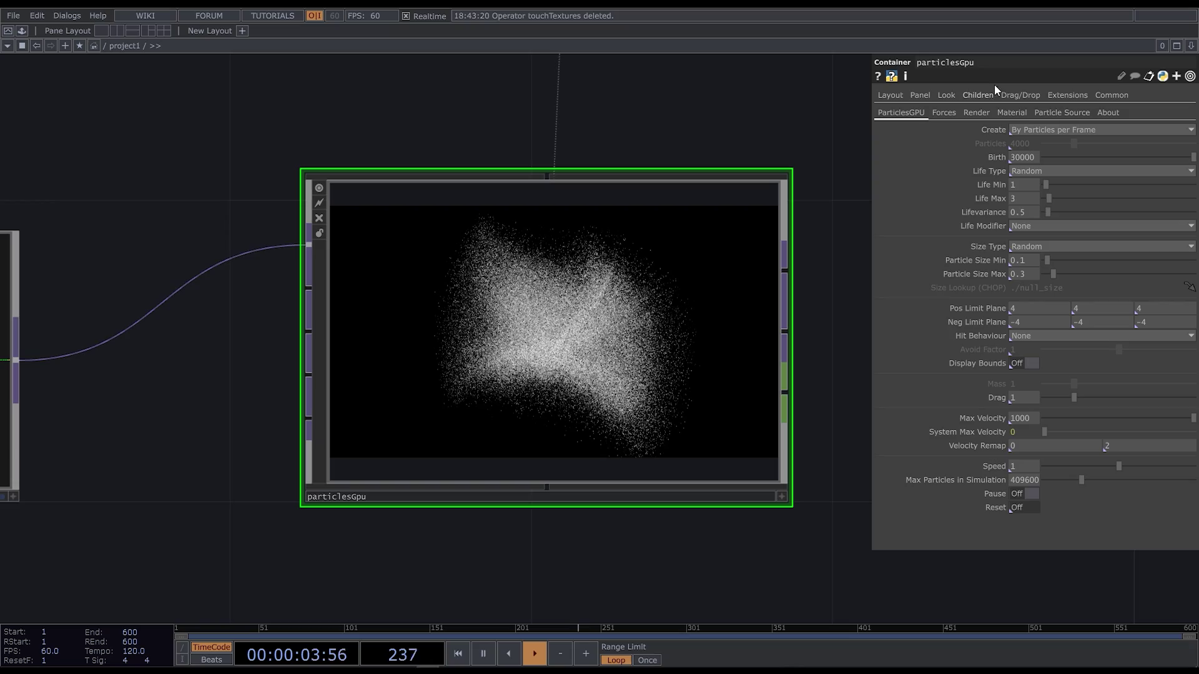
{"action": "left_click", "coordinate": [1064, 113]}
{"action": "left_click", "coordinate": [1019, 132]}
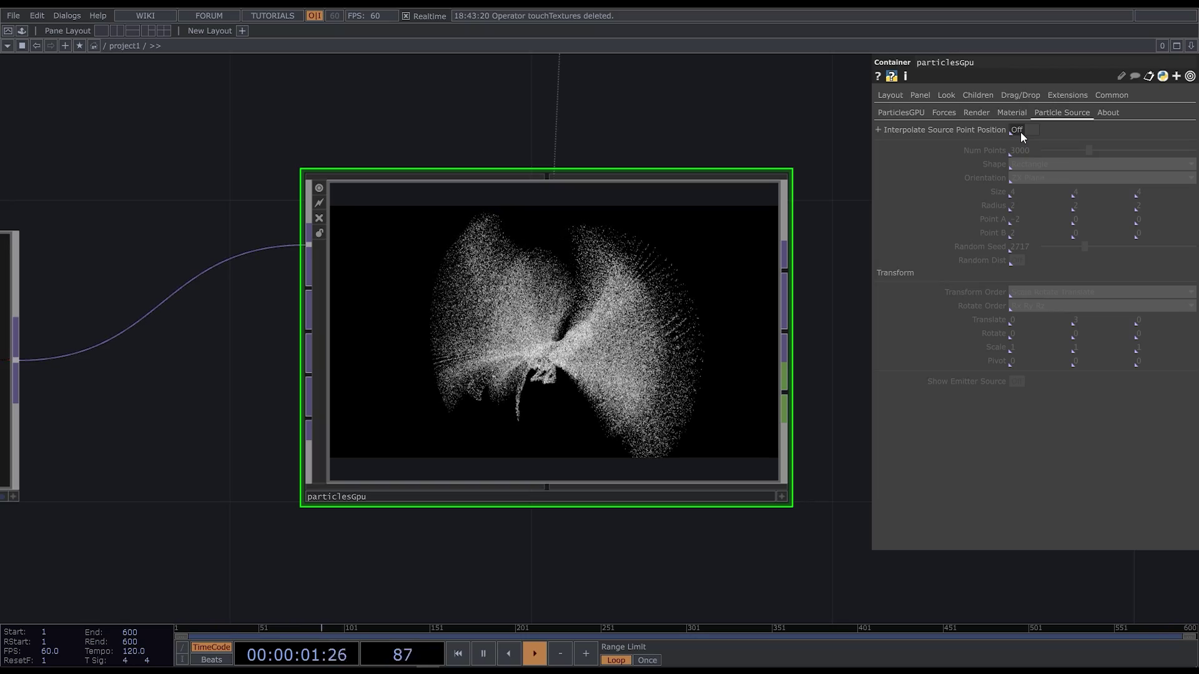
{"action": "left_click", "coordinate": [1011, 111]}
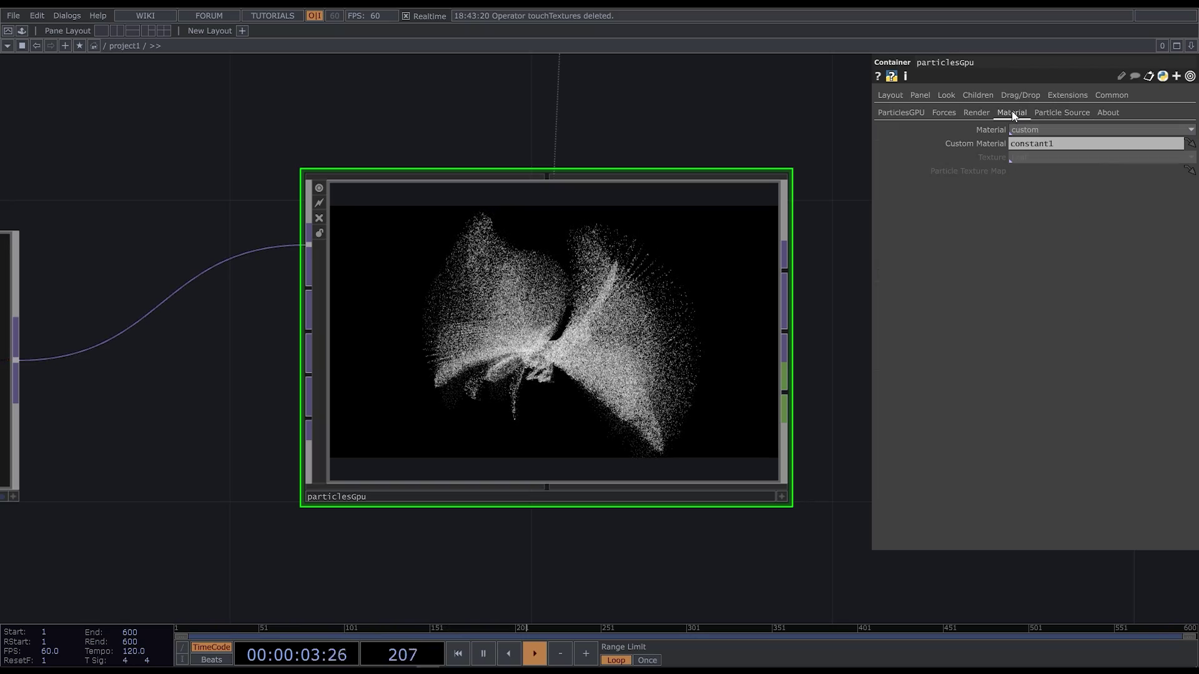
Set Color Type on the Render page to Age (Lookup).
{"action": "left_click", "coordinate": [979, 112]}
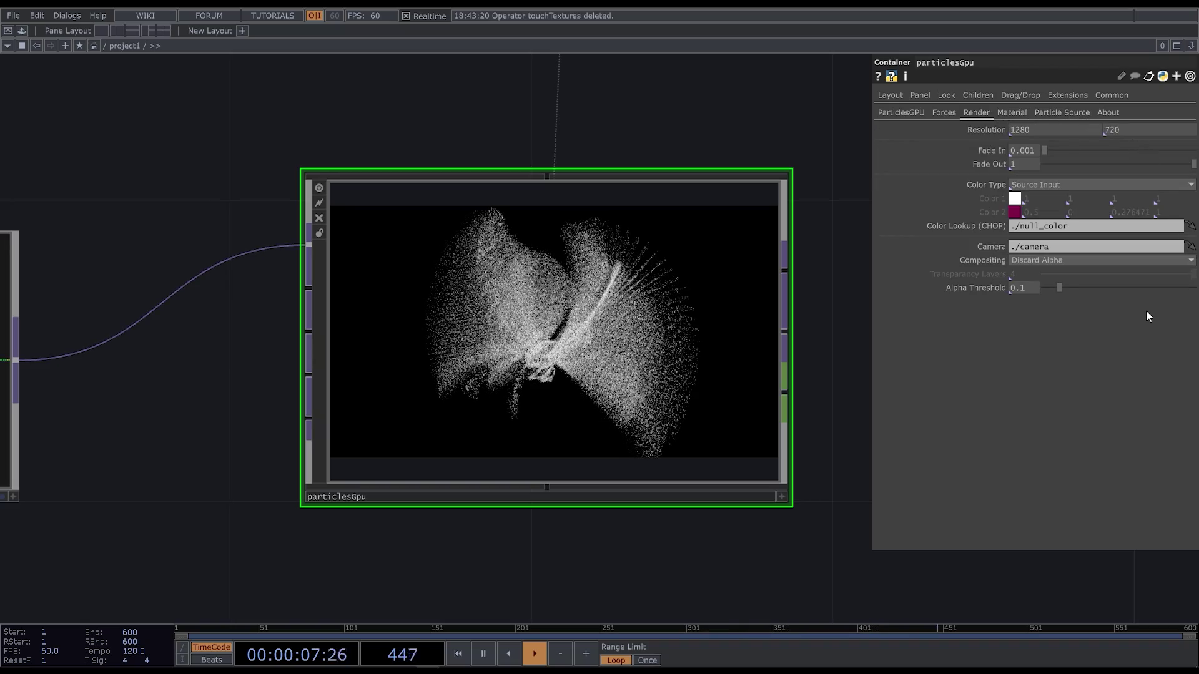
{"action": "left_click", "coordinate": [1111, 186]}
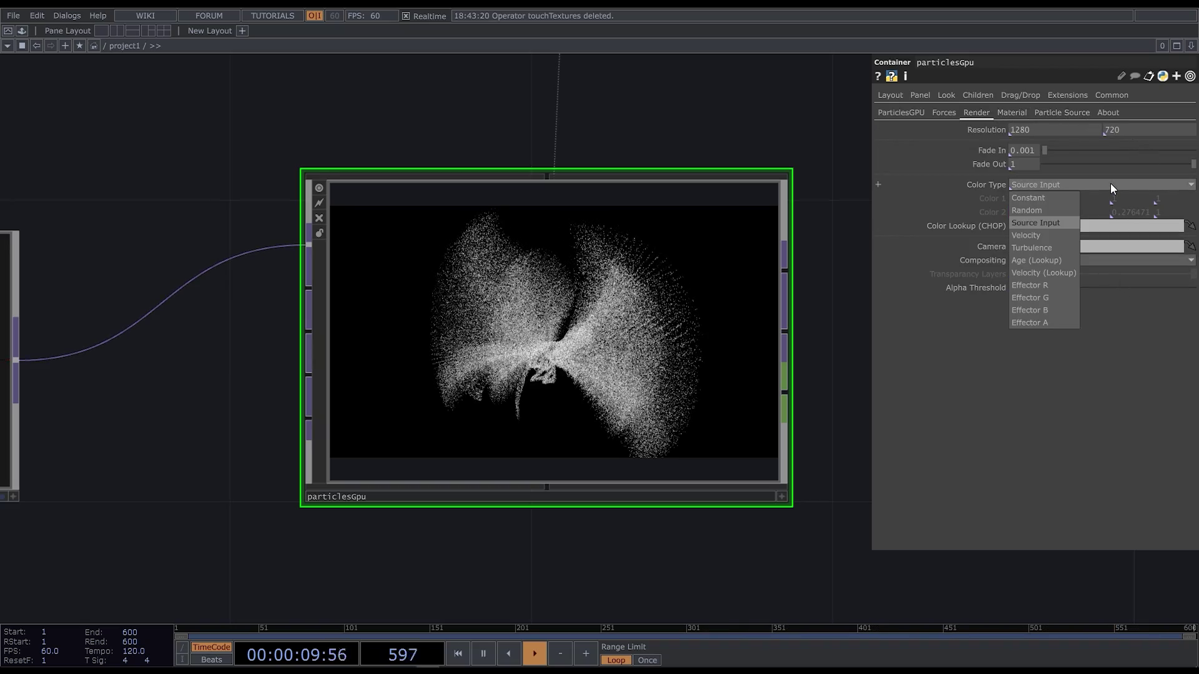
{"action": "left_click", "coordinate": [1074, 259]}
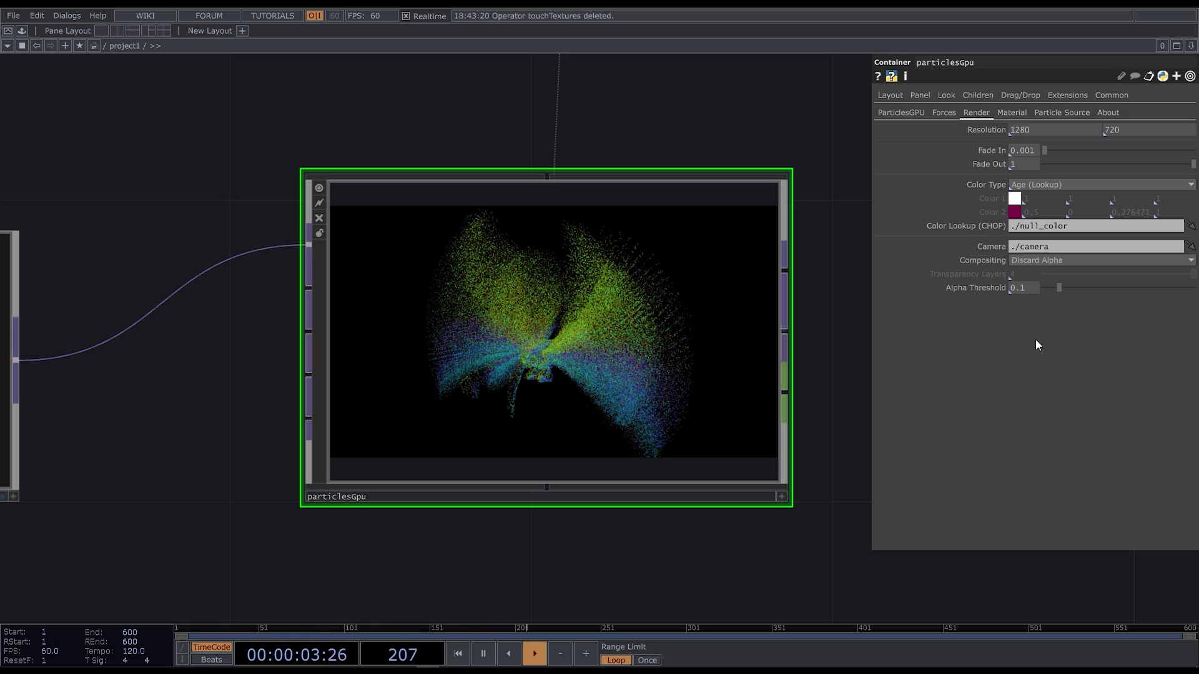
Set Turbulence to 1 1 1 on all three axes.
{"action": "left_click", "coordinate": [941, 112]}
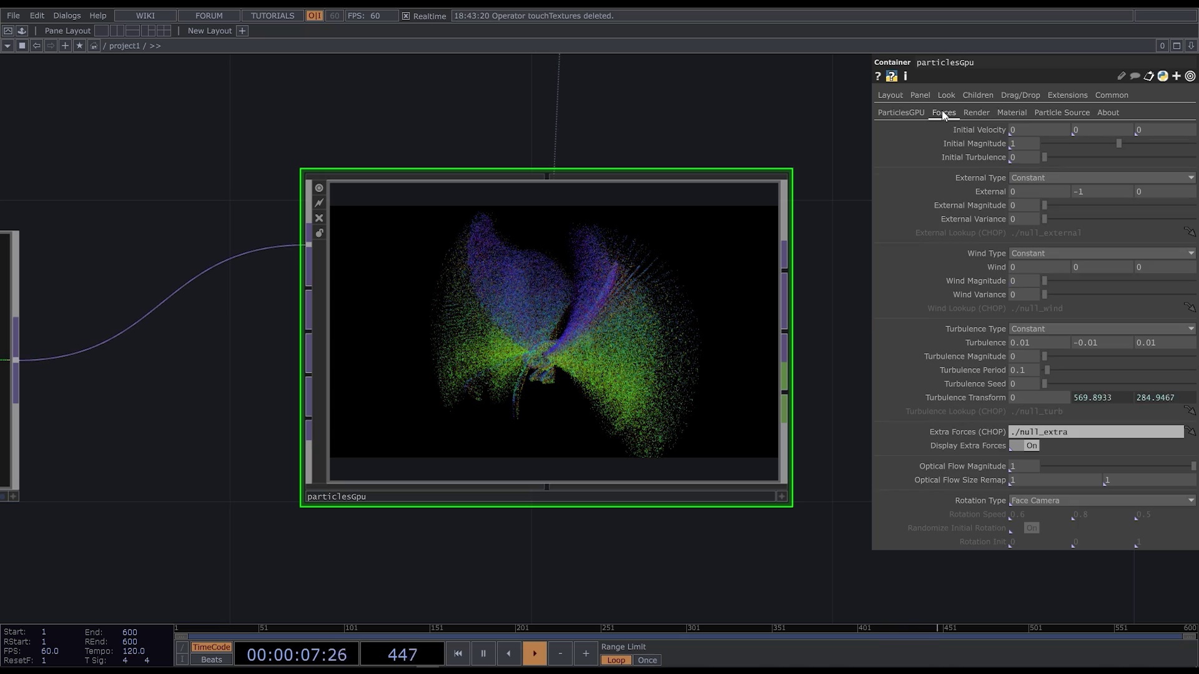
{"action": "left_click", "coordinate": [1028, 340]}
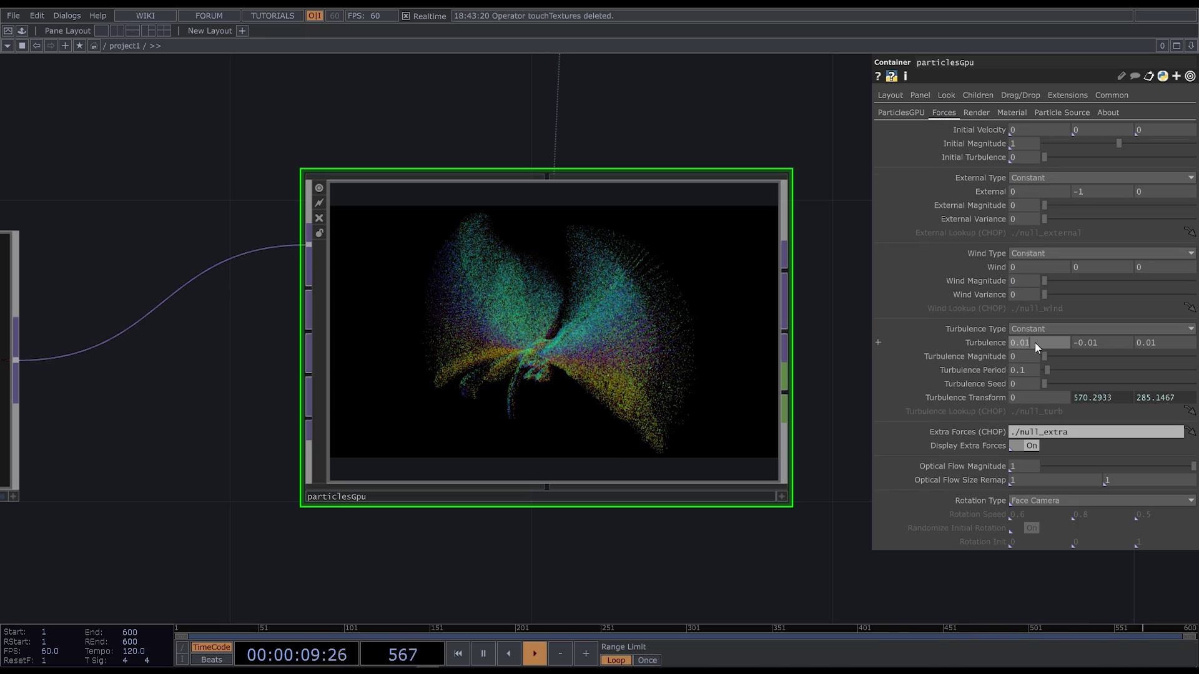
{"action": "type", "text": "1"}
{"action": "key", "text": "Return"}
{"action": "left_click", "coordinate": [1097, 341]}
{"action": "type", "text": "1"}
{"action": "key", "text": "Return"}
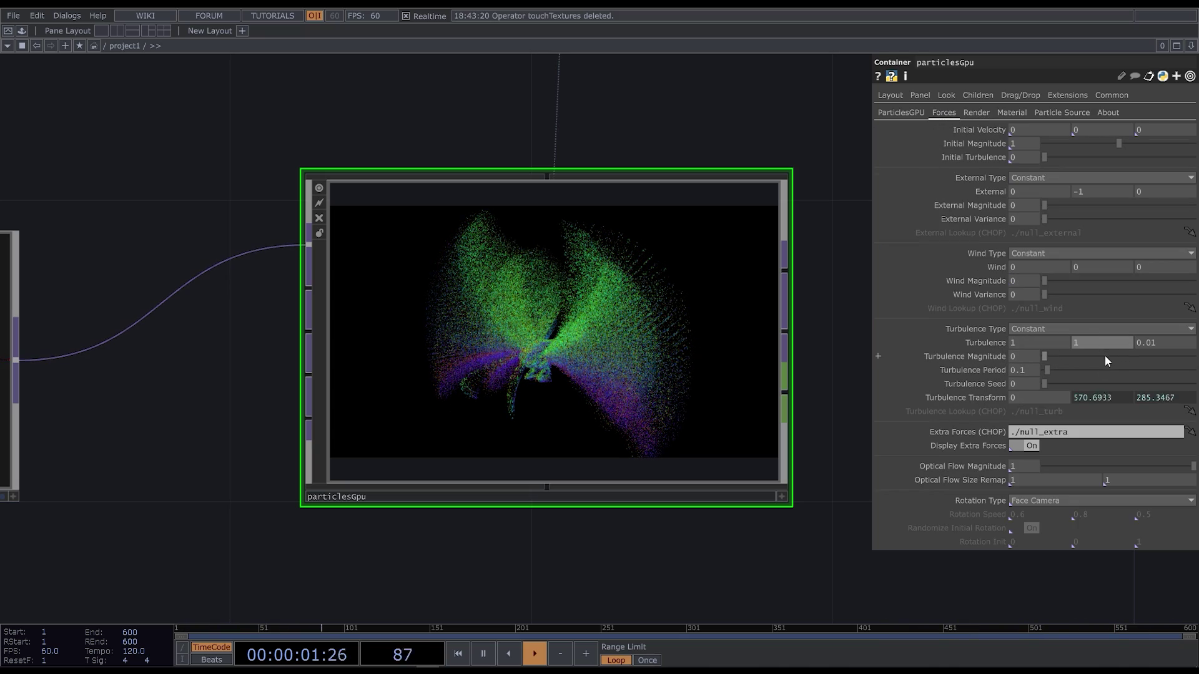
{"action": "left_click", "coordinate": [1162, 343]}
{"action": "type", "text": "1"}
{"action": "key", "text": "Return"}
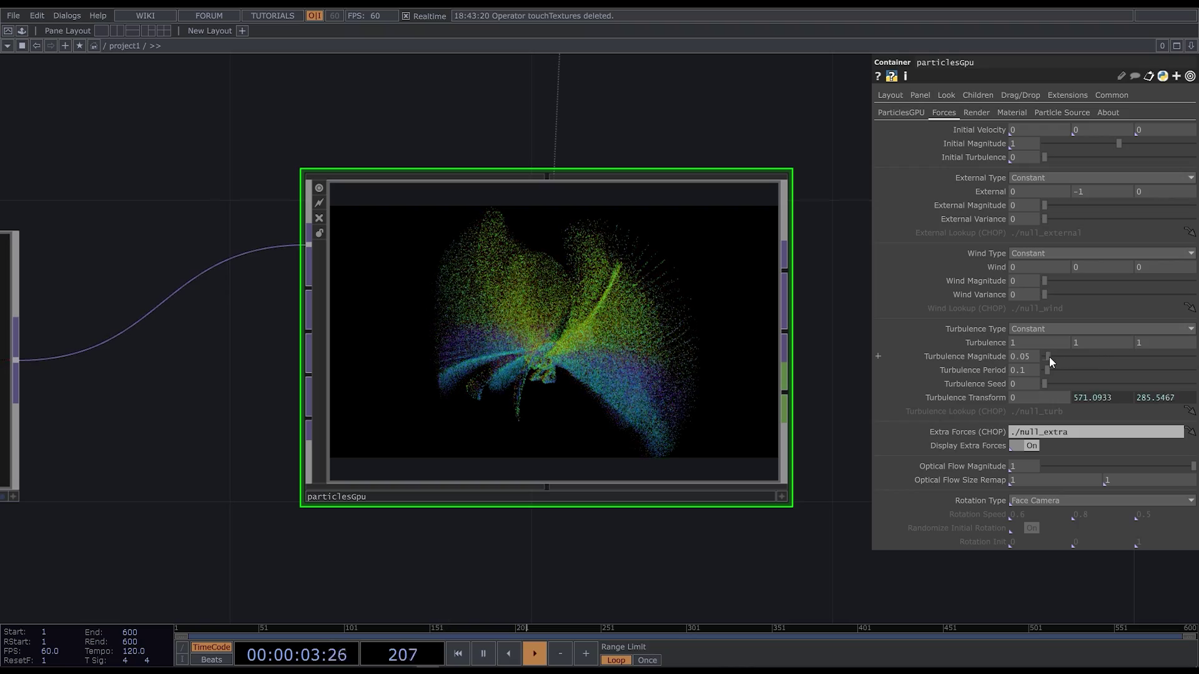
Set turbulence magnitude 2, period 2.32, external magnitude 2 and external z -3.5.
{"action": "left_click_drag", "start_coordinate": [1144, 356], "coordinate": [1195, 357]}
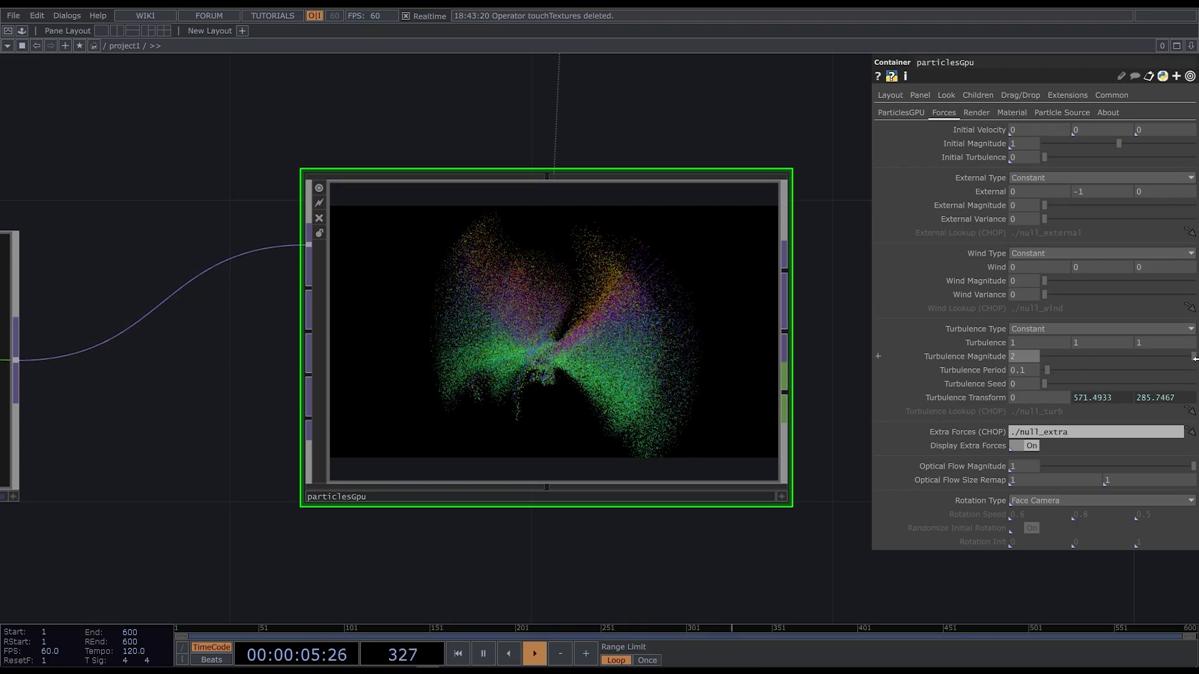
{"action": "left_click_drag", "start_coordinate": [1050, 370], "coordinate": [1080, 366]}
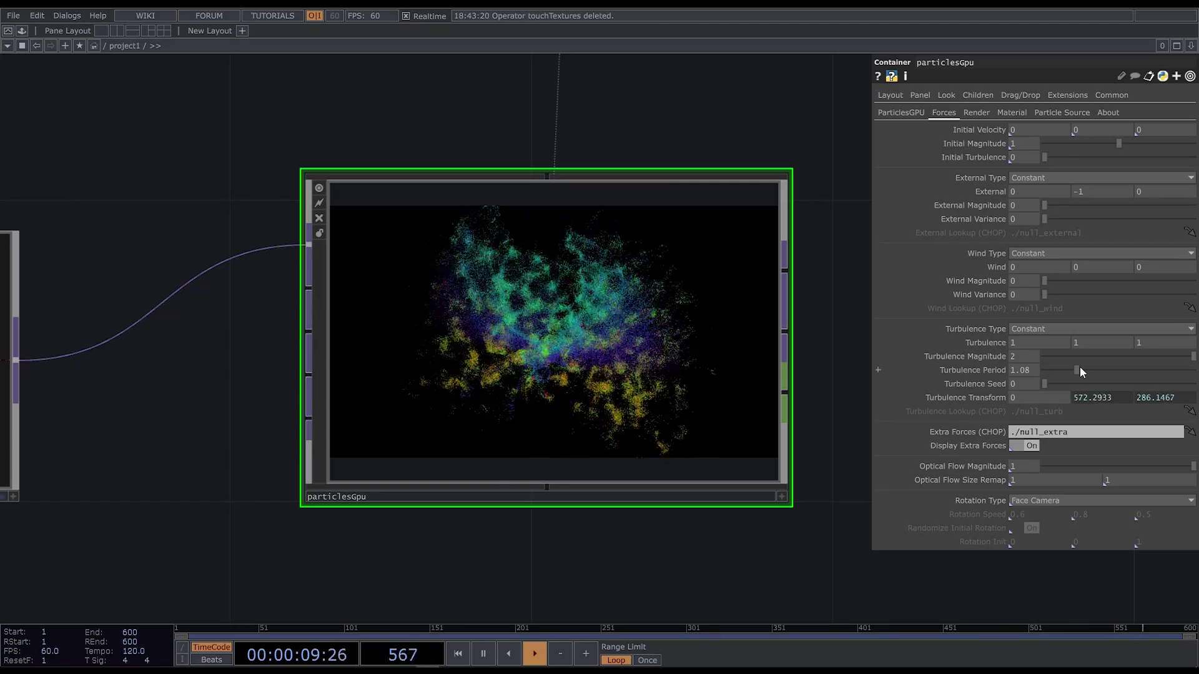
{"action": "left_click_drag", "start_coordinate": [1080, 366], "coordinate": [1116, 371]}
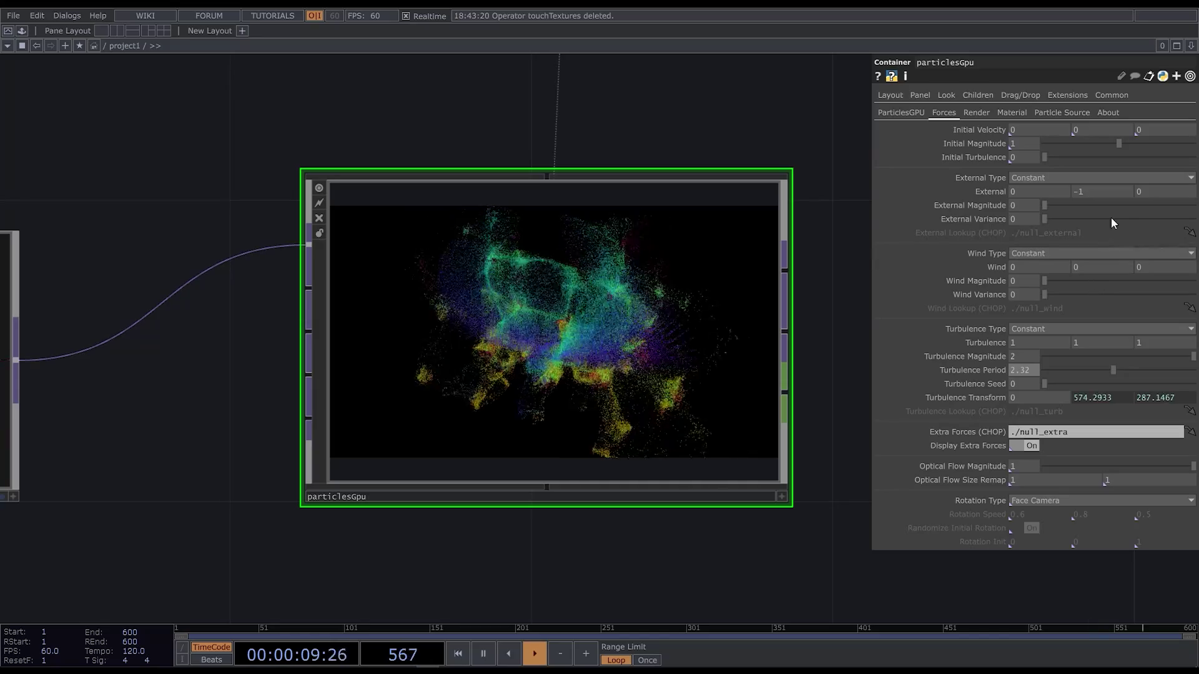
{"action": "left_click_drag", "start_coordinate": [1045, 207], "coordinate": [1170, 207]}
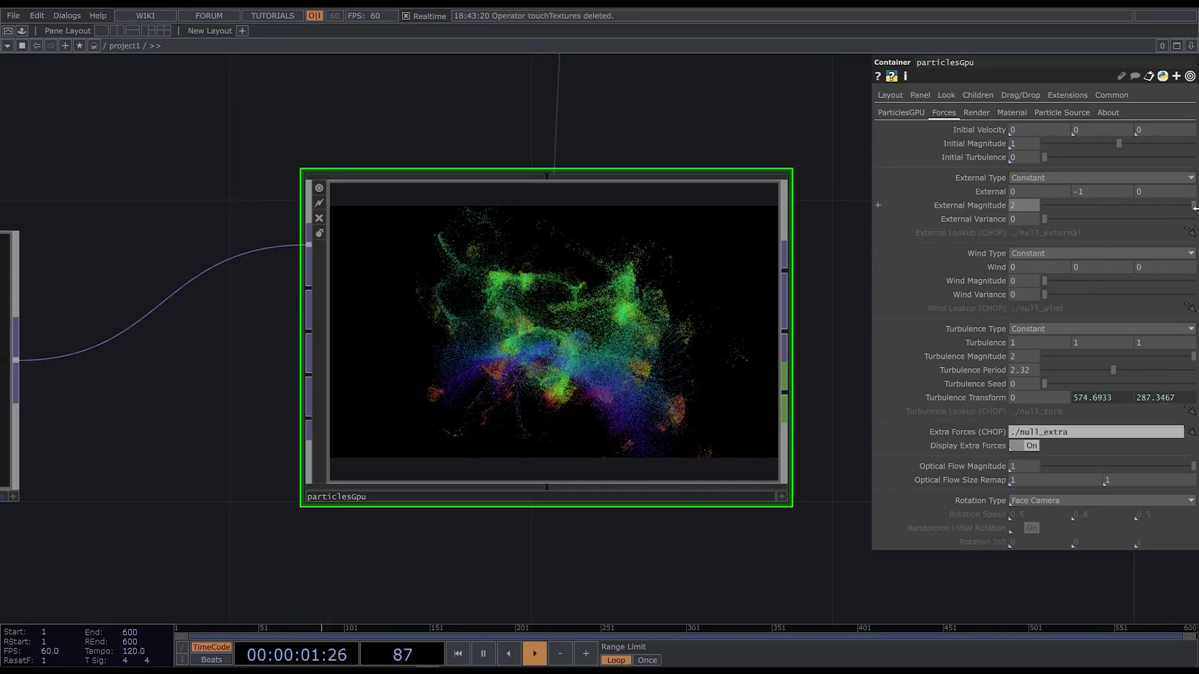
{"action": "left_click", "coordinate": [1150, 190]}
{"action": "type", "text": "-"}
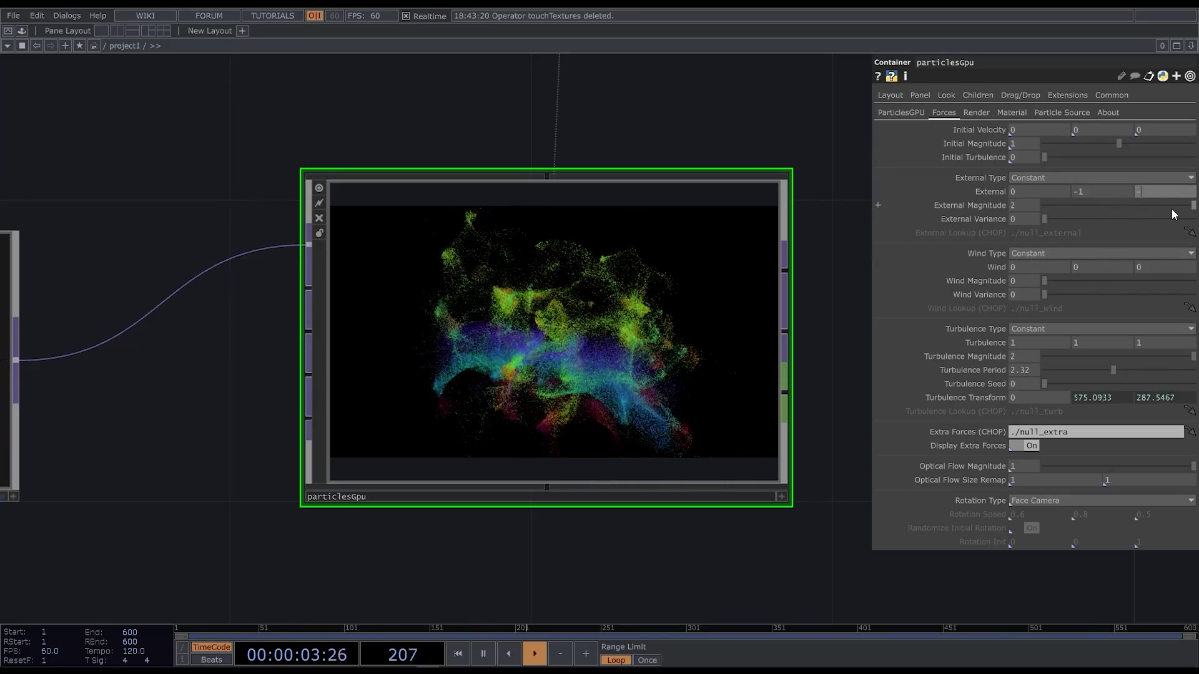
{"action": "type", "text": "3.5"}
{"action": "key", "text": "Return"}
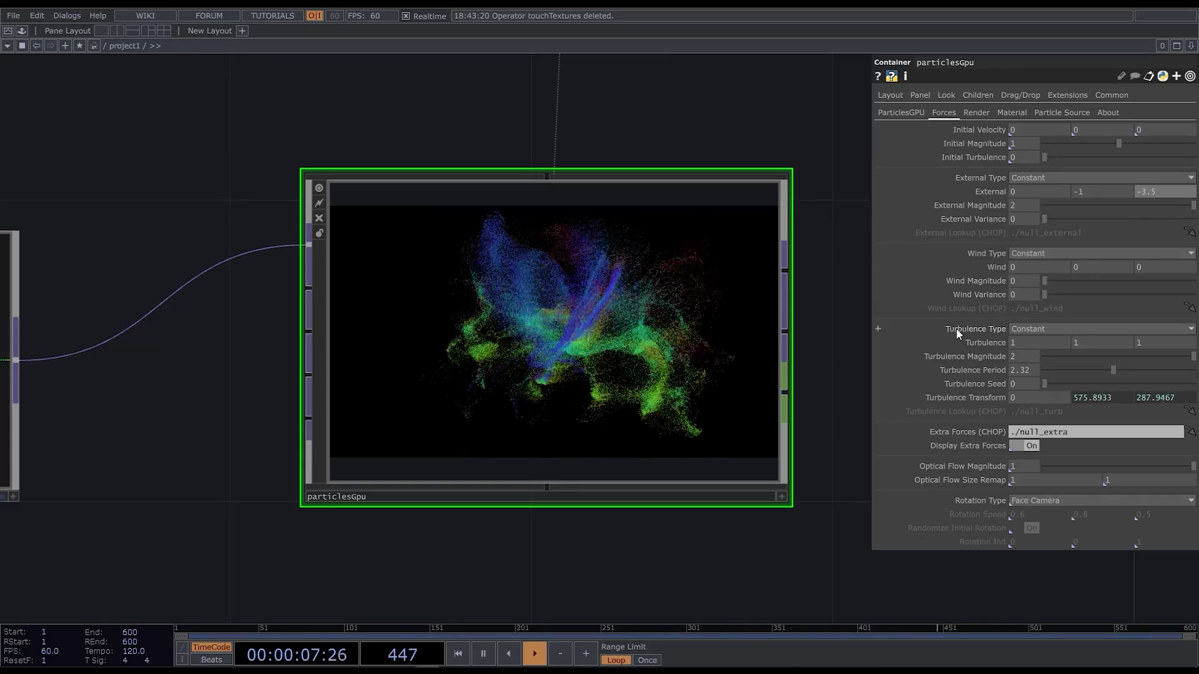
{"action": "scroll", "coordinate": [539, 383], "scroll_direction": "down", "scroll_amount": 1}
{"action": "scroll", "coordinate": [534, 383], "scroll_direction": "down", "scroll_amount": 2}
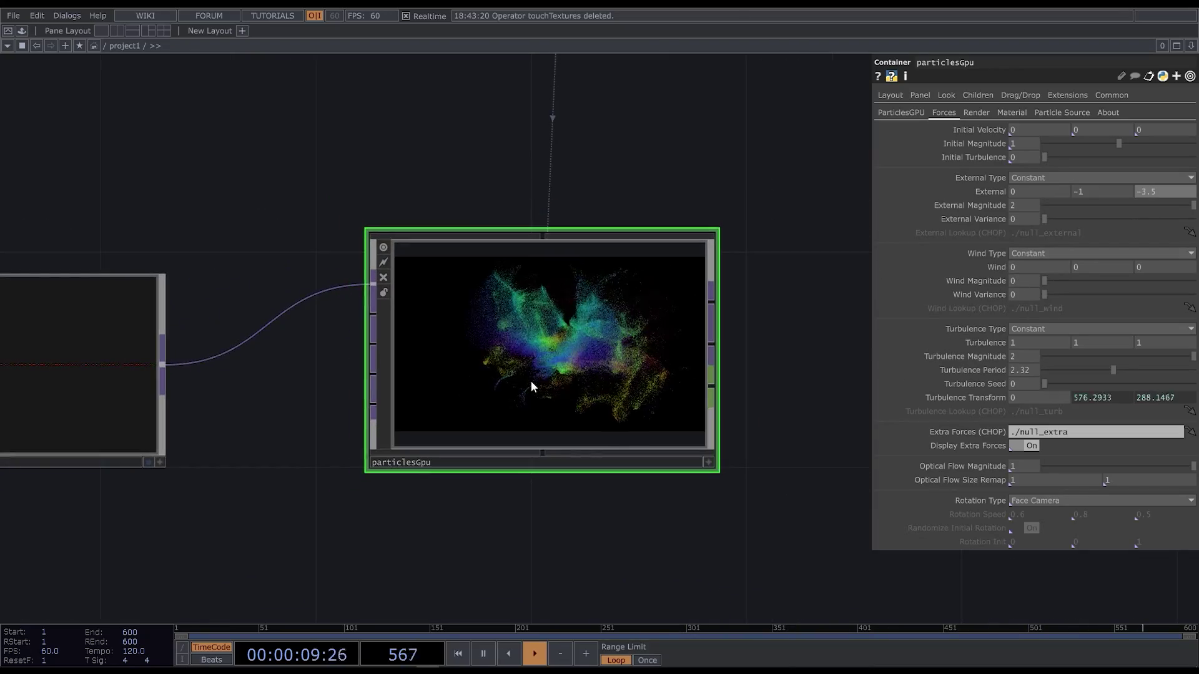
{"action": "scroll", "coordinate": [235, 256], "scroll_direction": "down", "scroll_amount": 3}
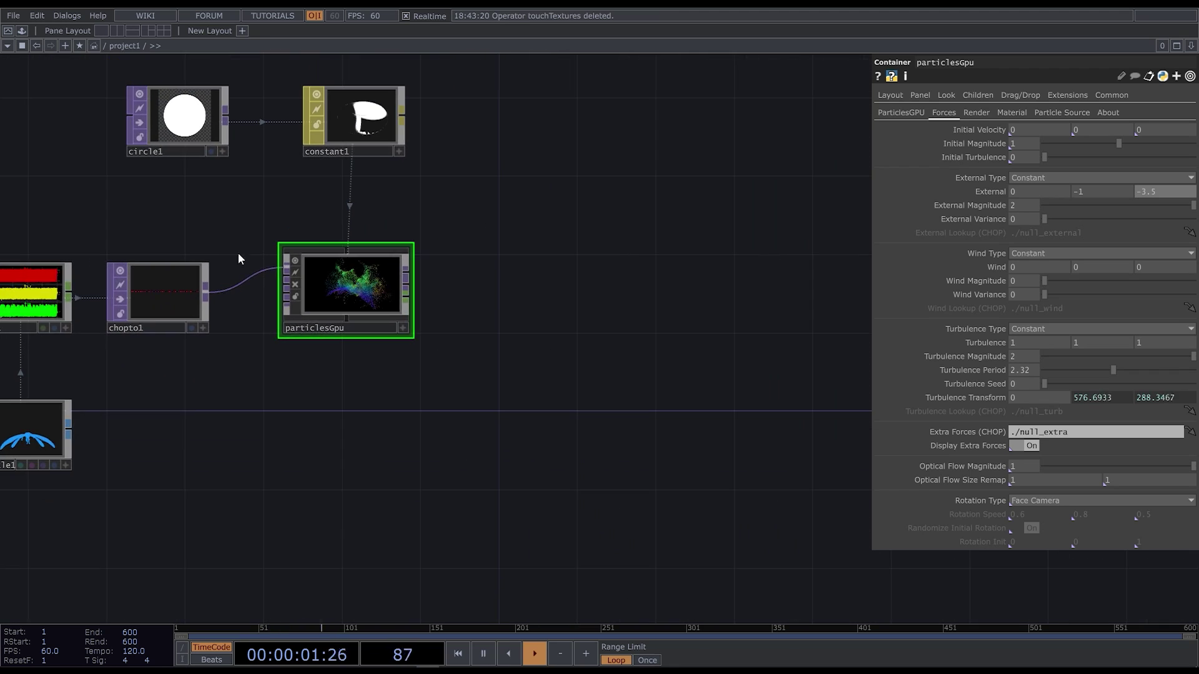
{"action": "scroll", "coordinate": [456, 220], "scroll_direction": "up", "scroll_amount": 1}
Add an RGB Key TOP, rgbkey1, wired after particlesGpu.
{"action": "right_click", "coordinate": [390, 296]}
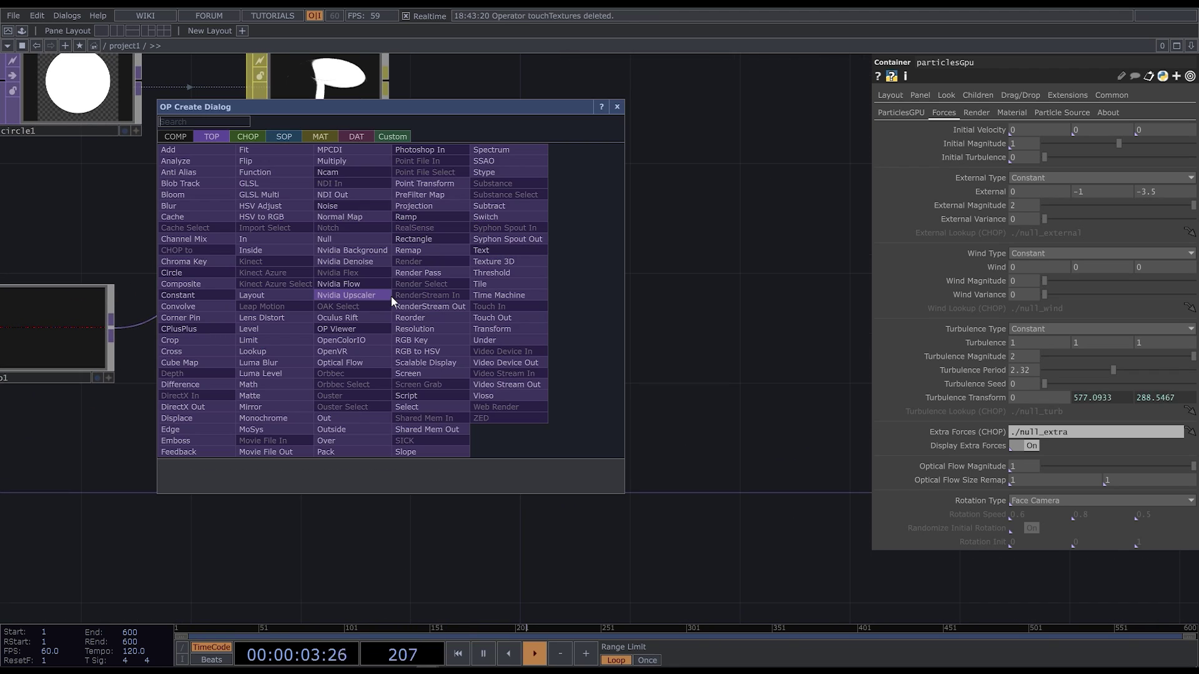
{"action": "type", "text": "rgb"}
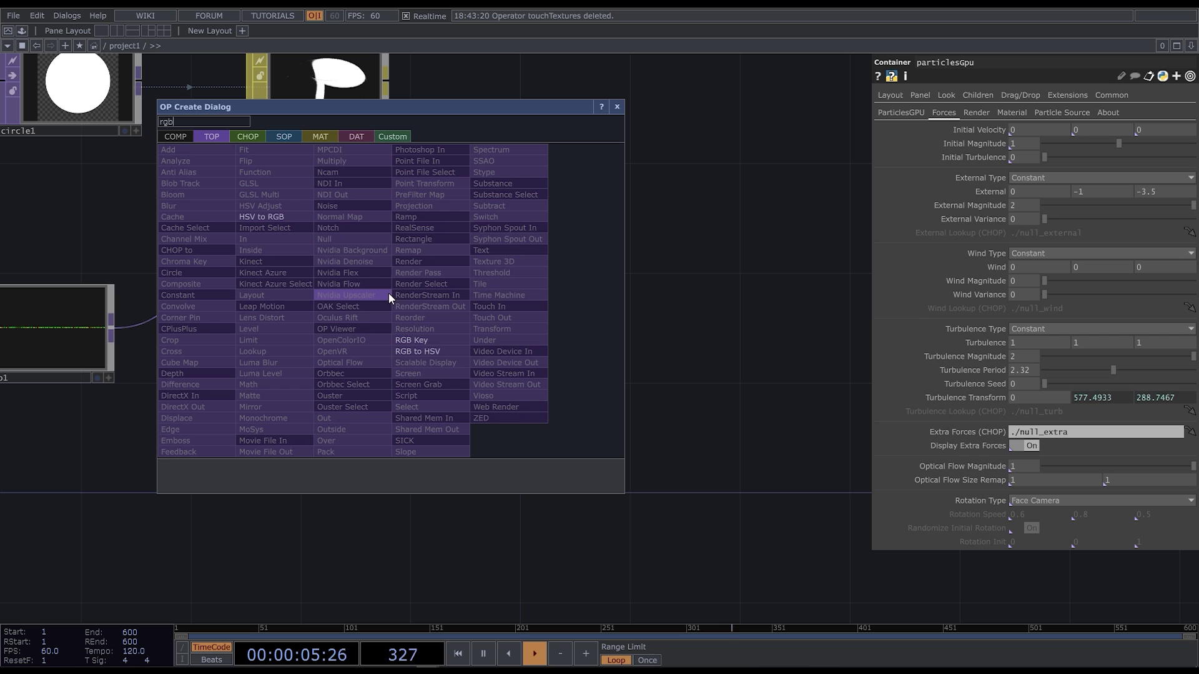
{"action": "left_click", "coordinate": [441, 340]}
{"action": "left_click", "coordinate": [569, 304]}
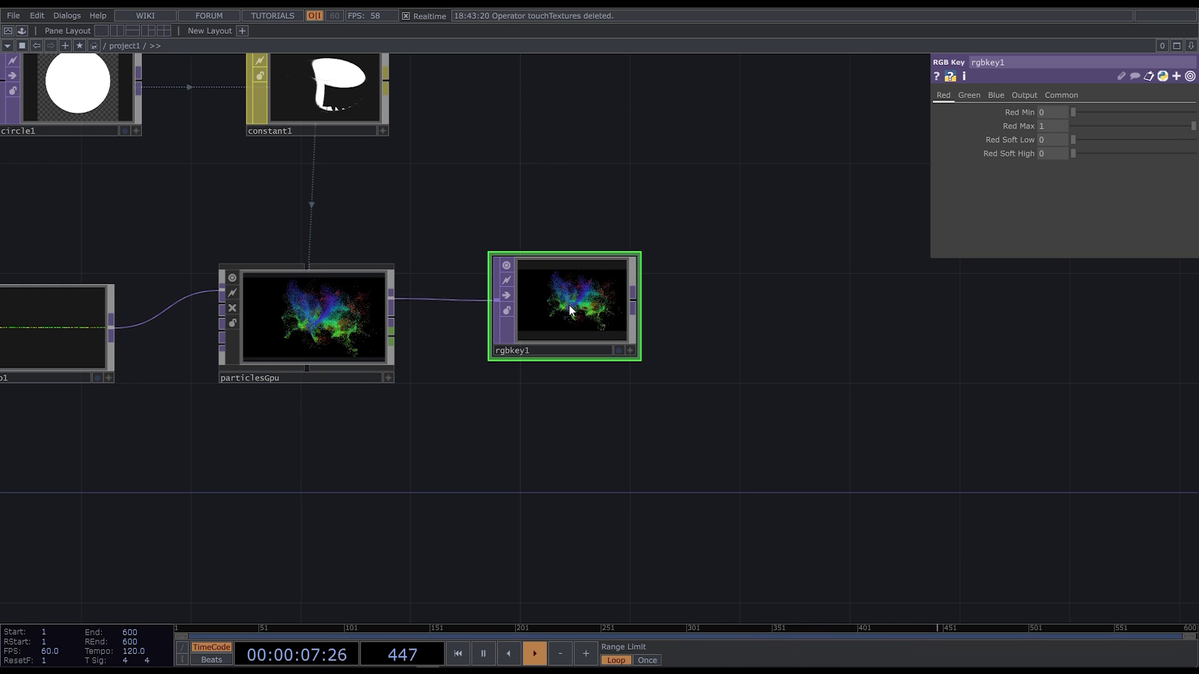
Add null1 after rgbkey1 and show its output as the network backdrop.
{"action": "key", "text": "Tab"}
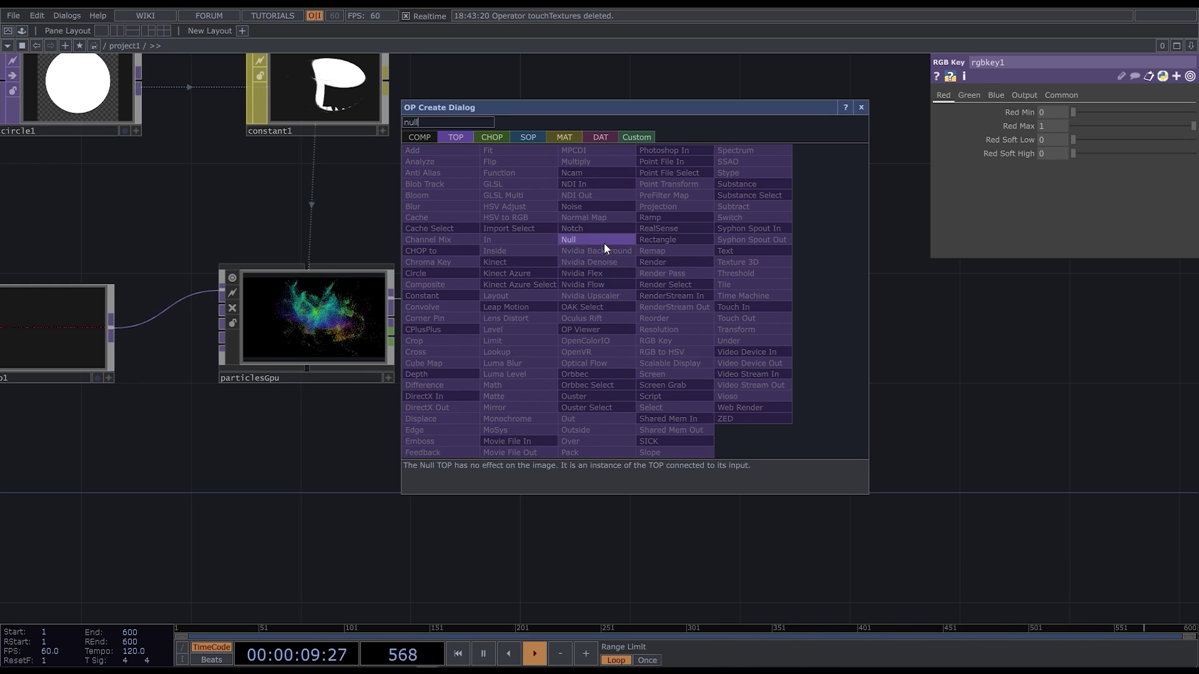
{"action": "left_click", "coordinate": [600, 241]}
{"action": "left_click", "coordinate": [809, 299]}
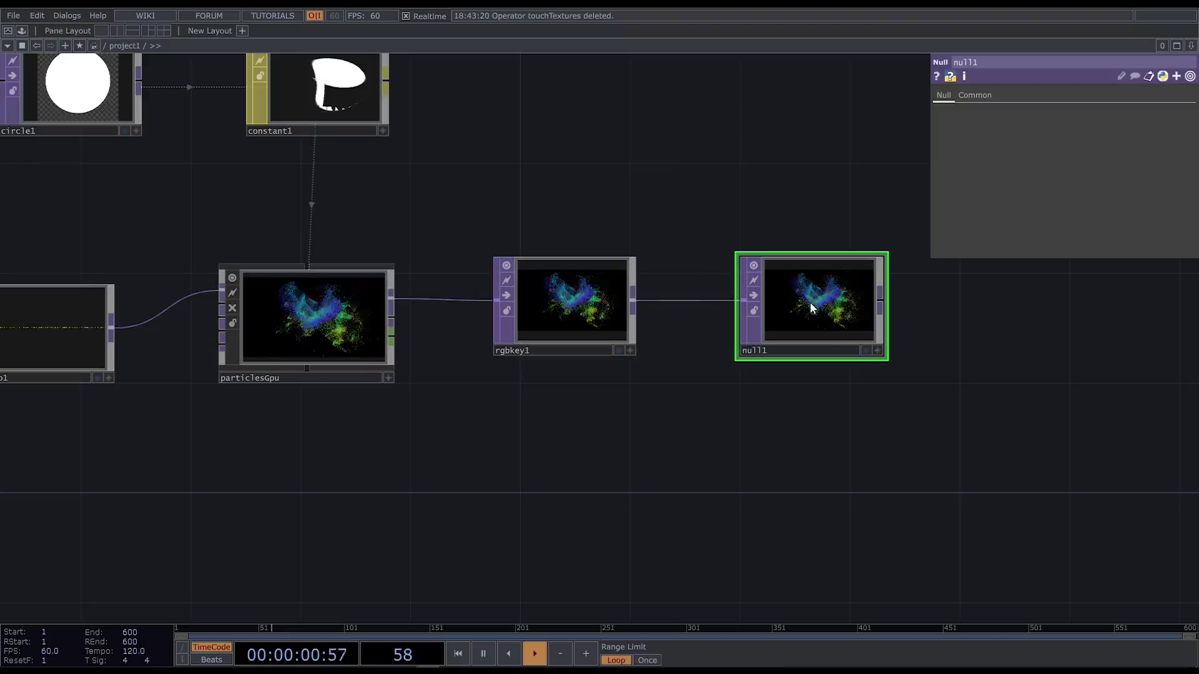
{"action": "left_click", "coordinate": [866, 349]}
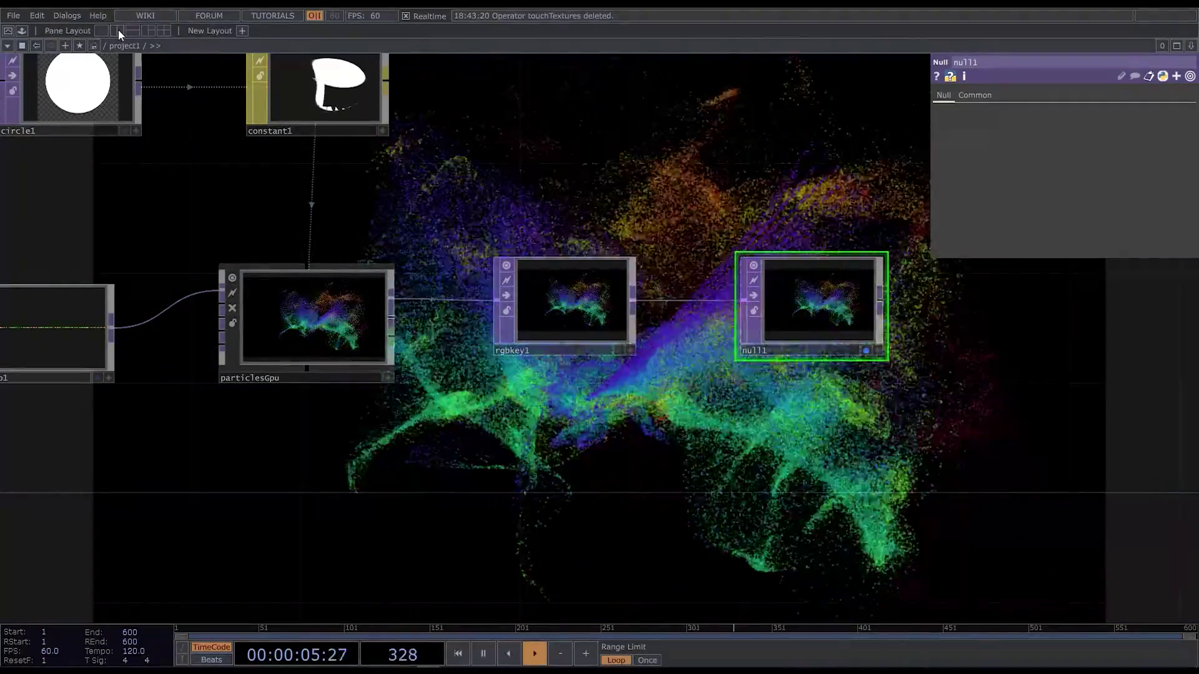
Split the workspace, make the right pane a viewer, and narrow it.
{"action": "left_click", "coordinate": [118, 29]}
{"action": "left_click", "coordinate": [610, 45]}
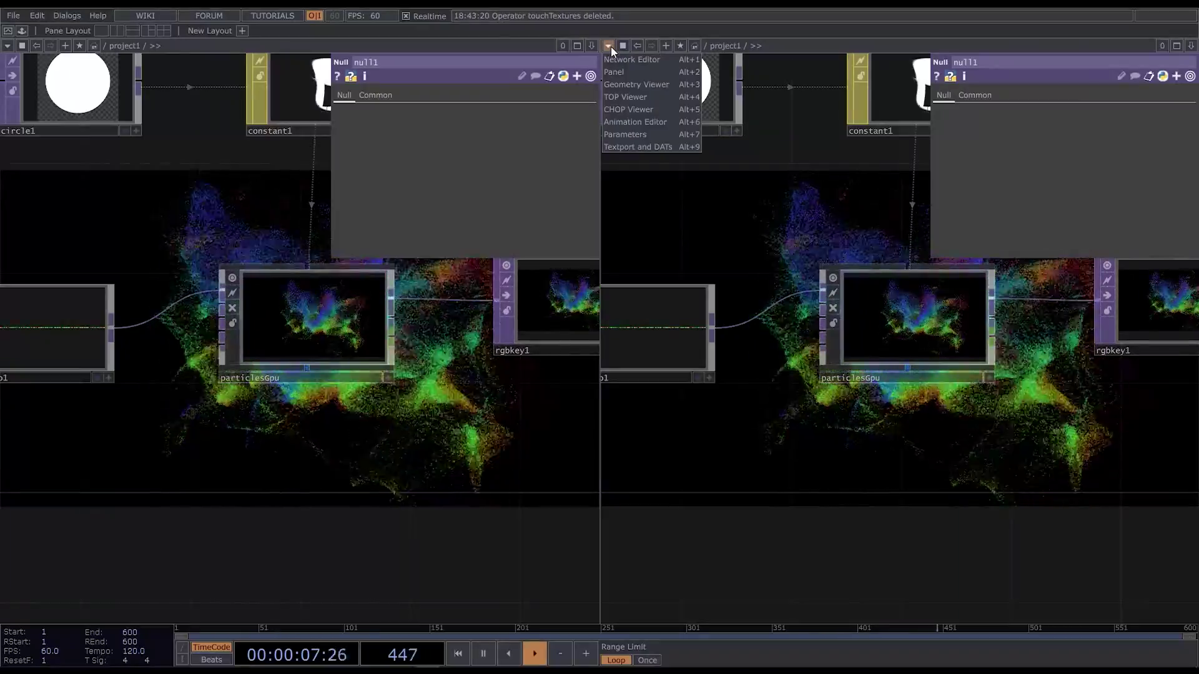
{"action": "left_click", "coordinate": [646, 93]}
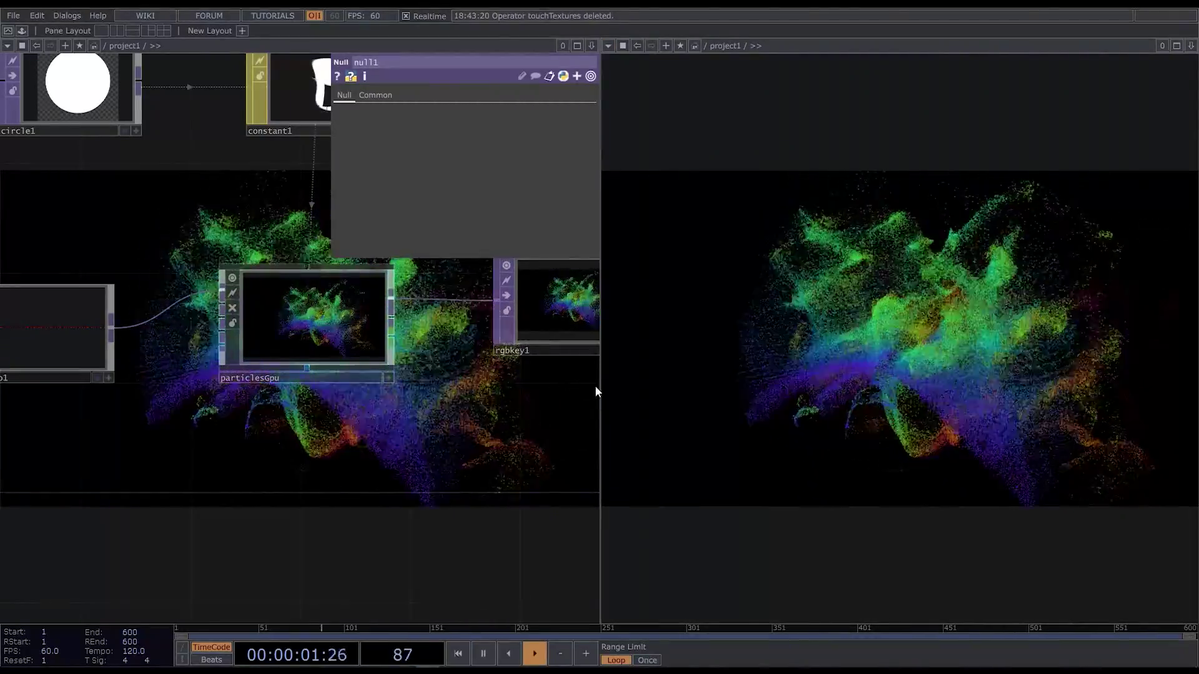
{"action": "left_click_drag", "start_coordinate": [599, 387], "coordinate": [889, 397]}
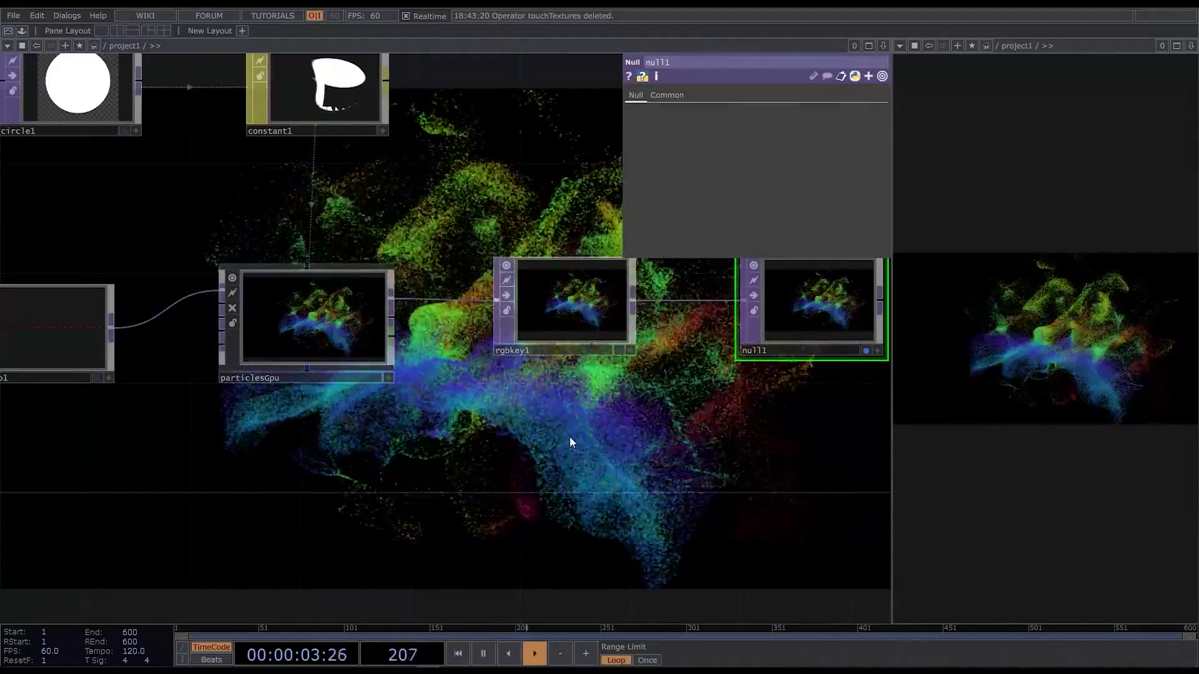
Turn off Backdrop TOPs in the network editor's display options.
{"action": "right_click", "coordinate": [479, 437]}
{"action": "mouse_move", "coordinate": [525, 458]}
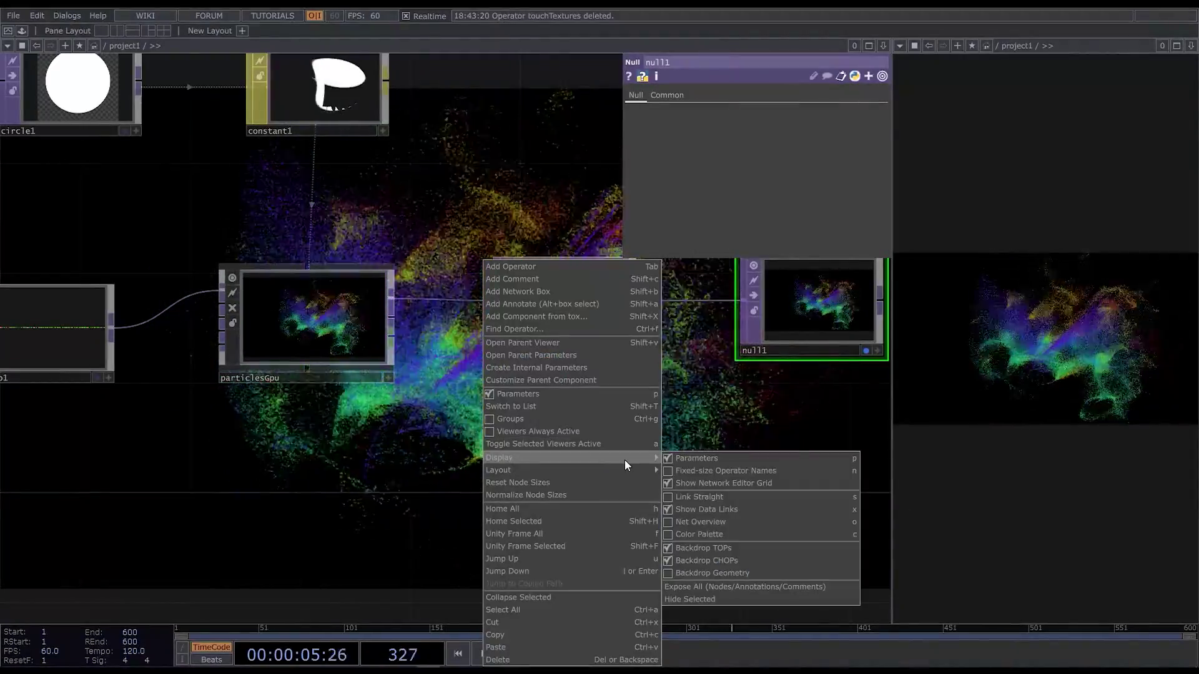
{"action": "left_click", "coordinate": [699, 547]}
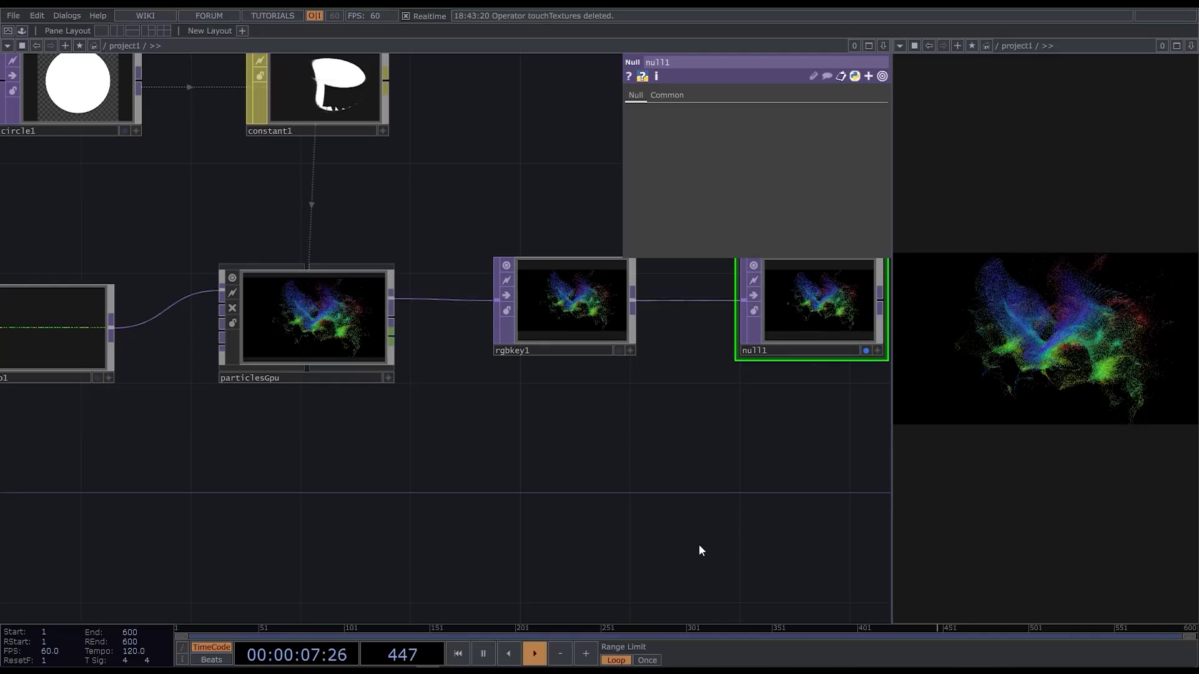
{"action": "left_click", "coordinate": [316, 319]}
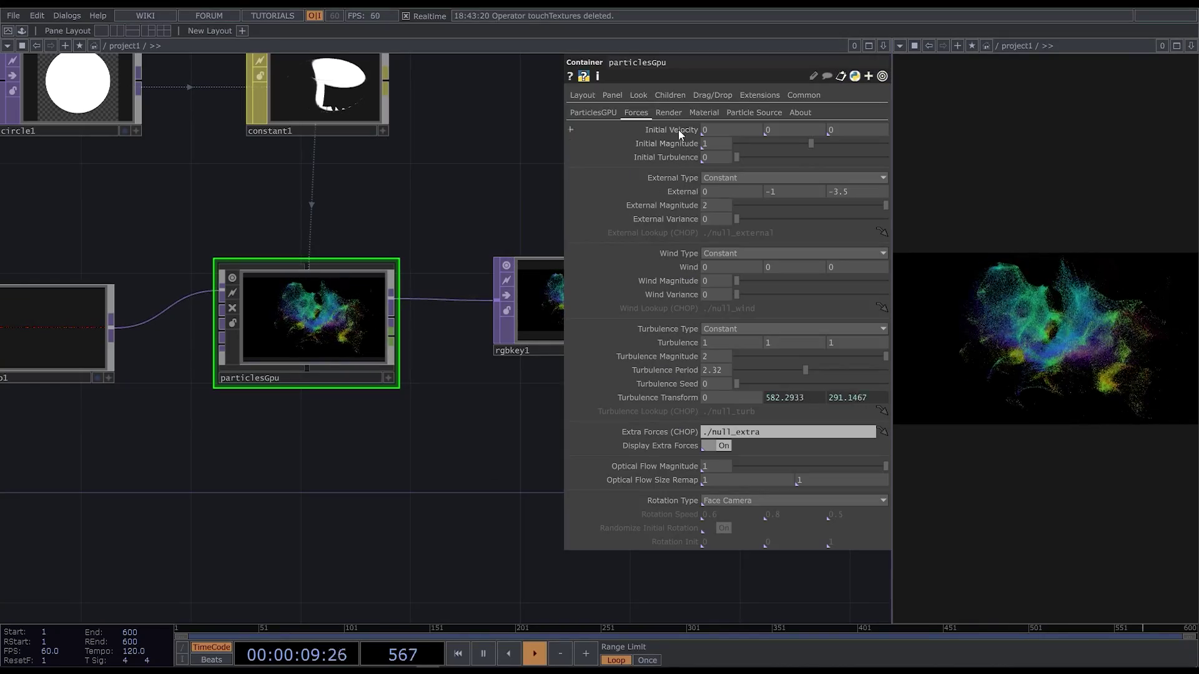
Set particlesGpu's render resolution to 720 x 1280 and its layout height to 1280.
{"action": "left_click", "coordinate": [670, 111]}
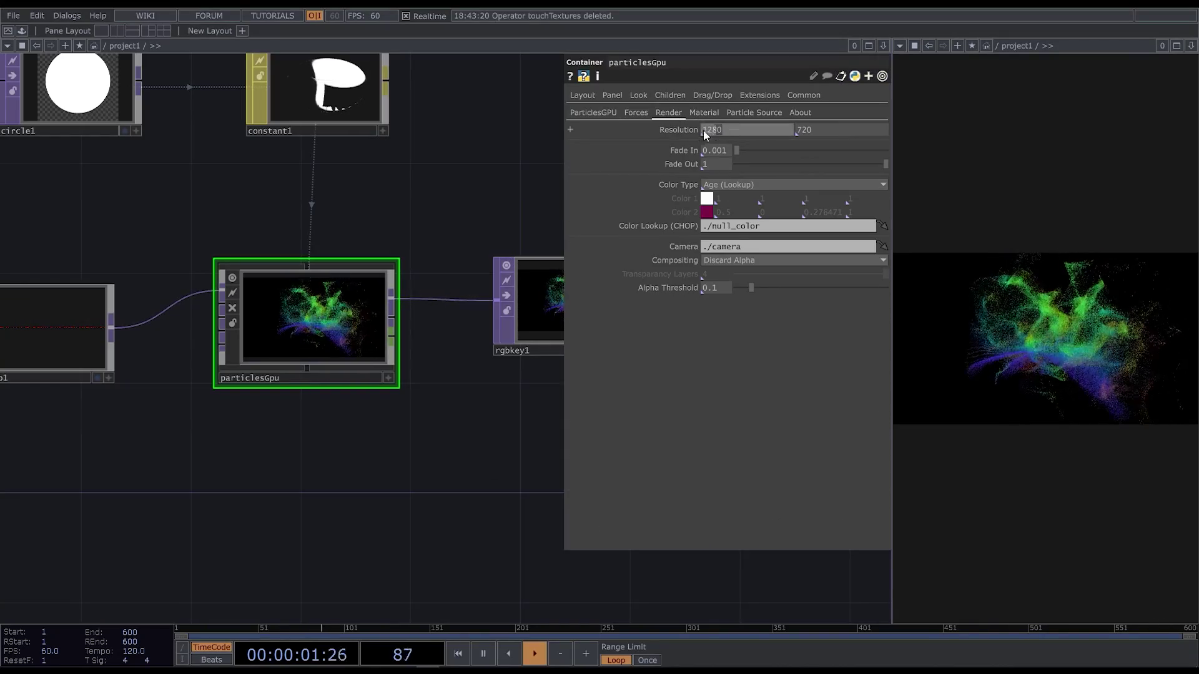
{"action": "type", "text": "720"}
{"action": "key", "text": "Return"}
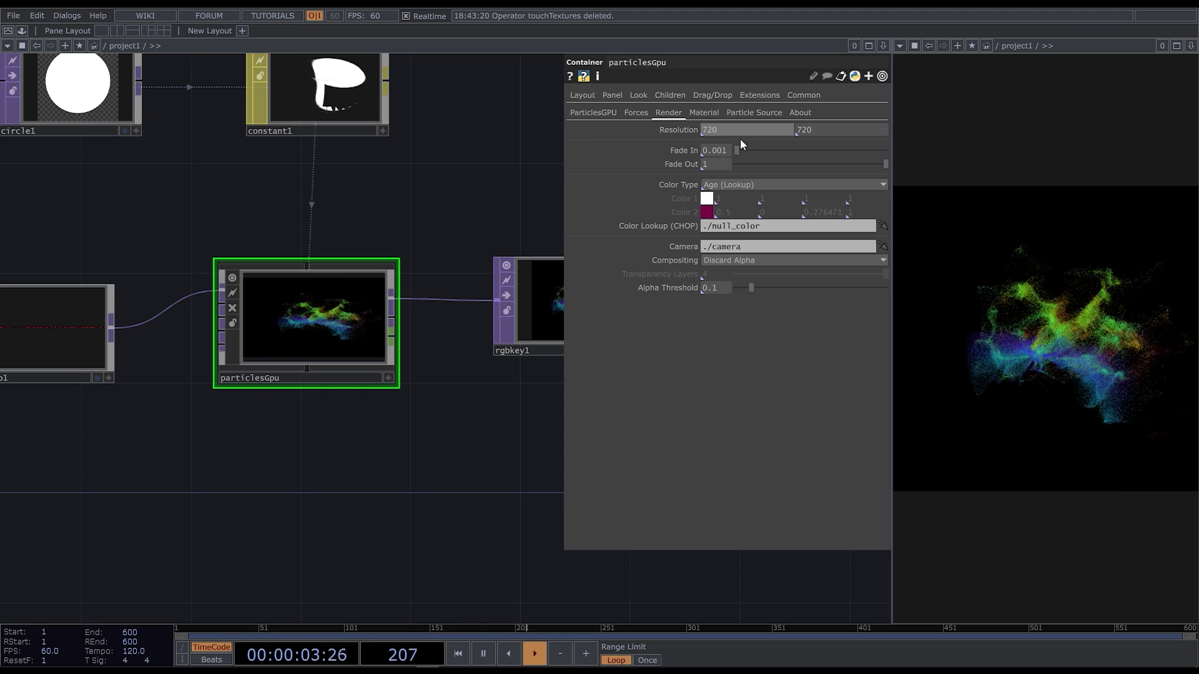
{"action": "left_click", "coordinate": [822, 130]}
{"action": "type", "text": "1280"}
{"action": "key", "text": "Return"}
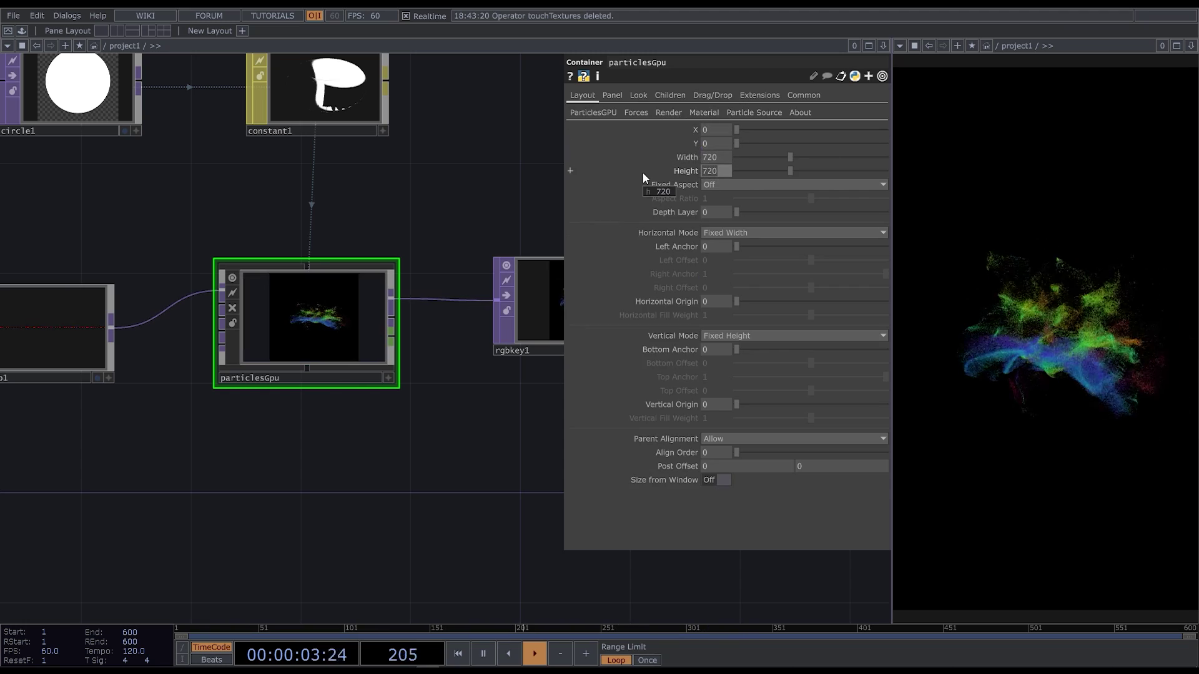
{"action": "type", "text": "1280"}
{"action": "key", "text": "Return"}
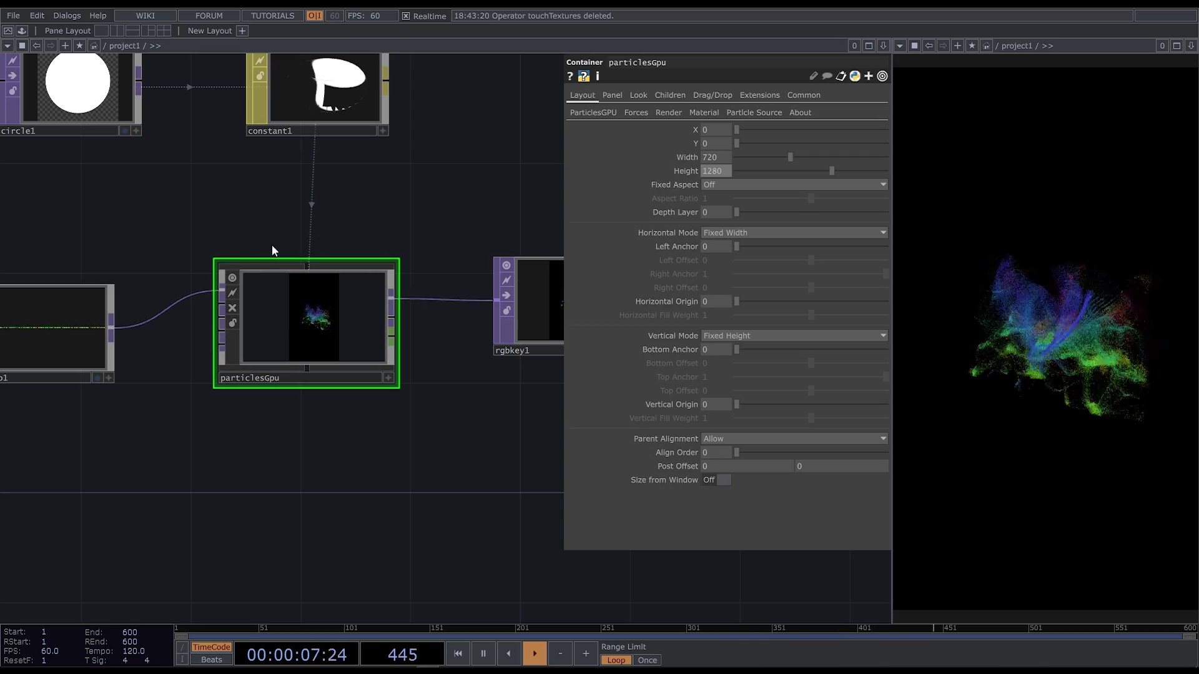
{"action": "scroll", "coordinate": [234, 252], "scroll_direction": "up", "scroll_amount": 2}
{"action": "scroll", "coordinate": [238, 252], "scroll_direction": "up", "scroll_amount": 2}
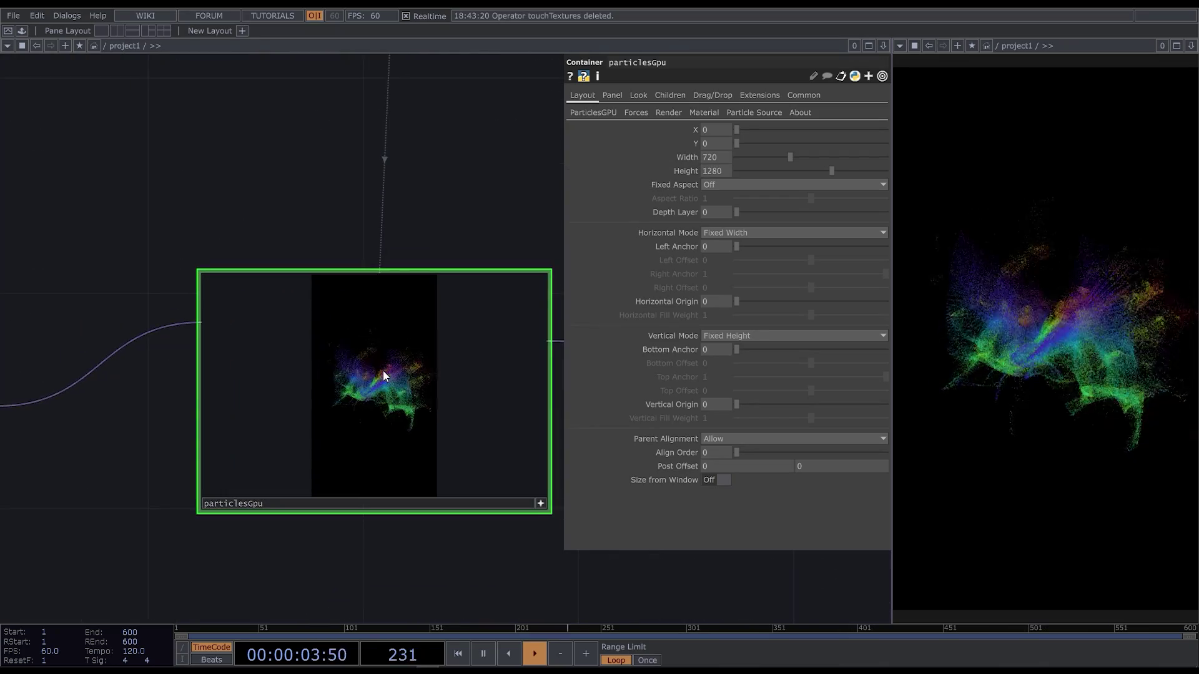
{"action": "left_click", "coordinate": [541, 503]}
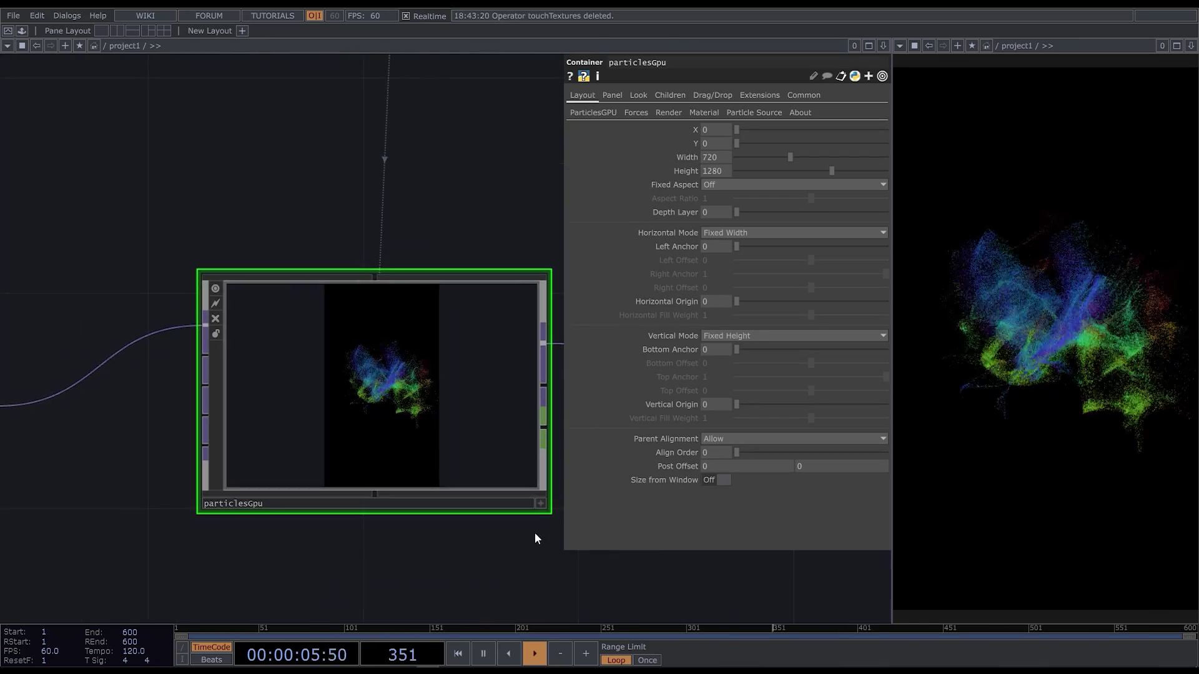
{"action": "scroll", "coordinate": [374, 421], "scroll_direction": "up", "scroll_amount": 3}
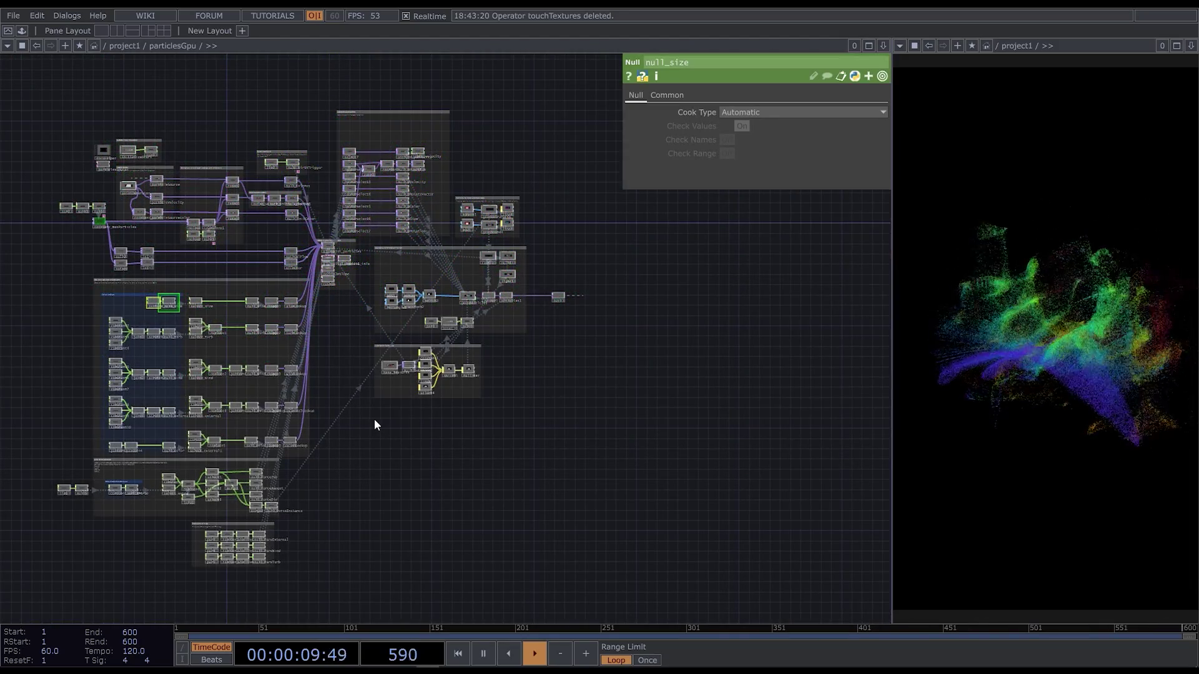
Search particlesGpu's inner network for null operators, then bring chopto5 and colorLookup into view.
{"action": "key", "text": "ctrl+f"}
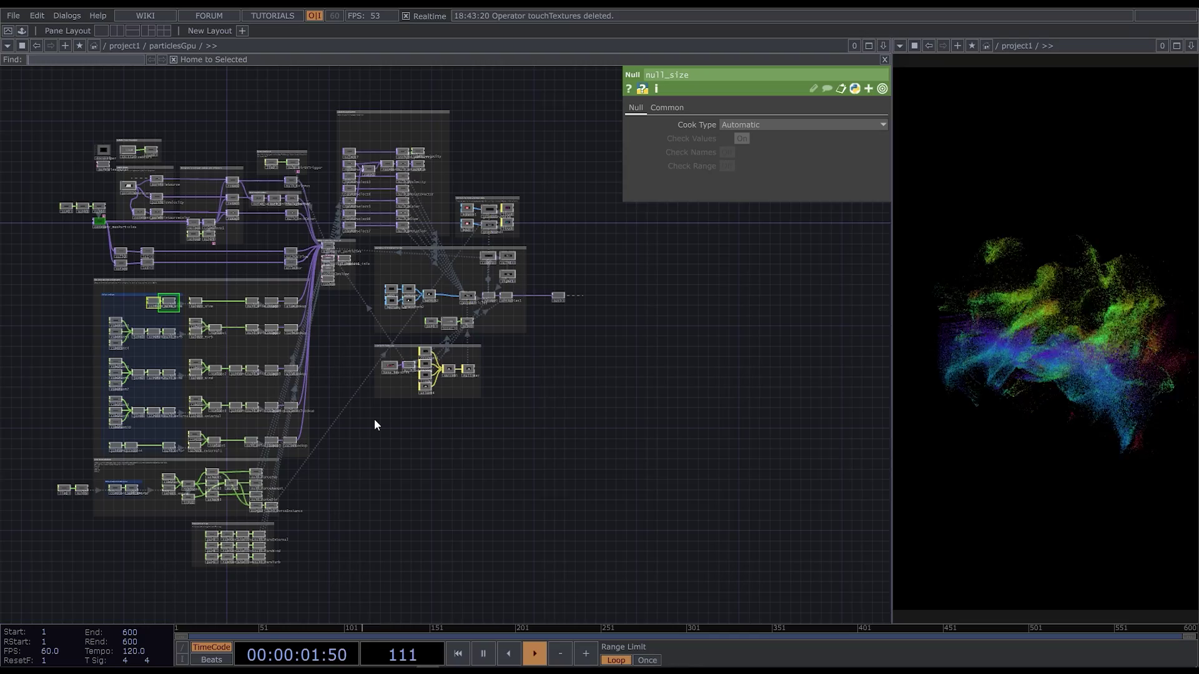
{"action": "type", "text": "null"}
{"action": "key", "text": "Return"}
{"action": "key", "text": "Return"}
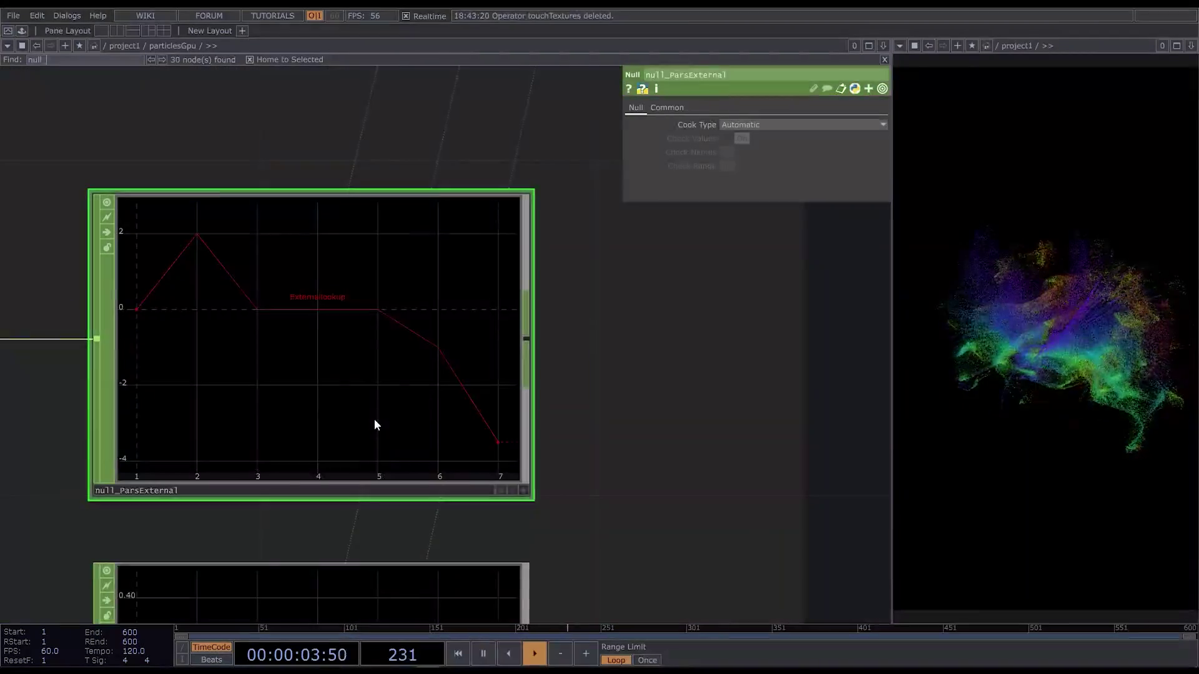
{"action": "type", "text": "_color"}
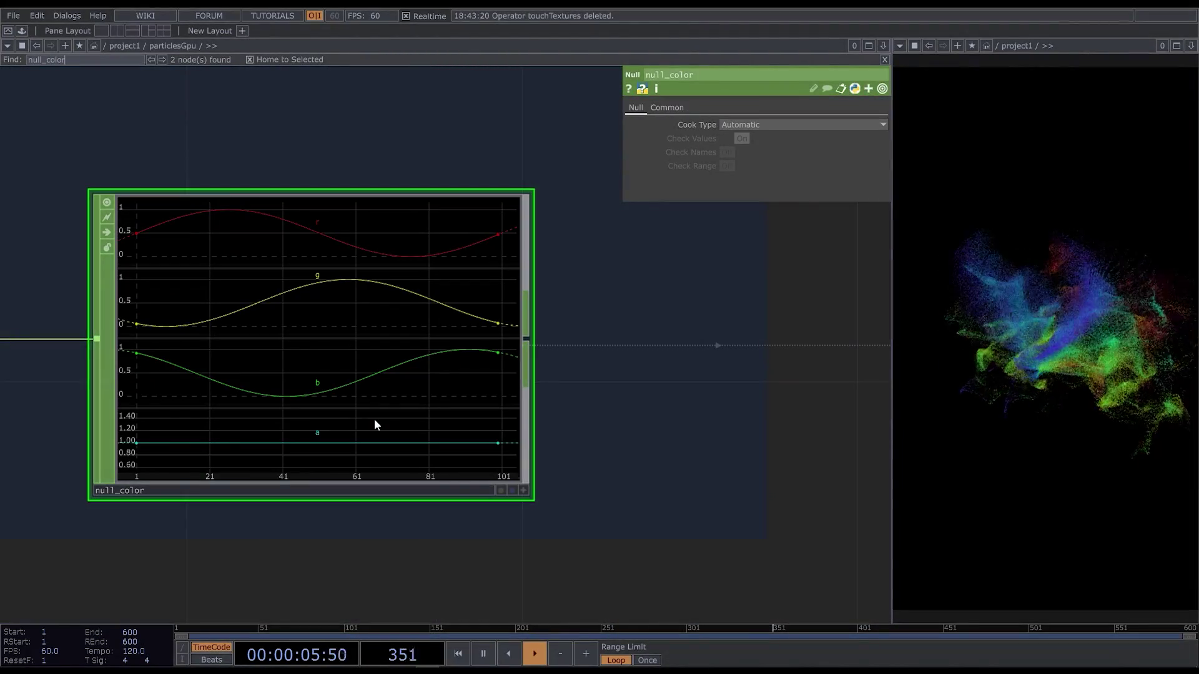
{"action": "left_click", "coordinate": [881, 59]}
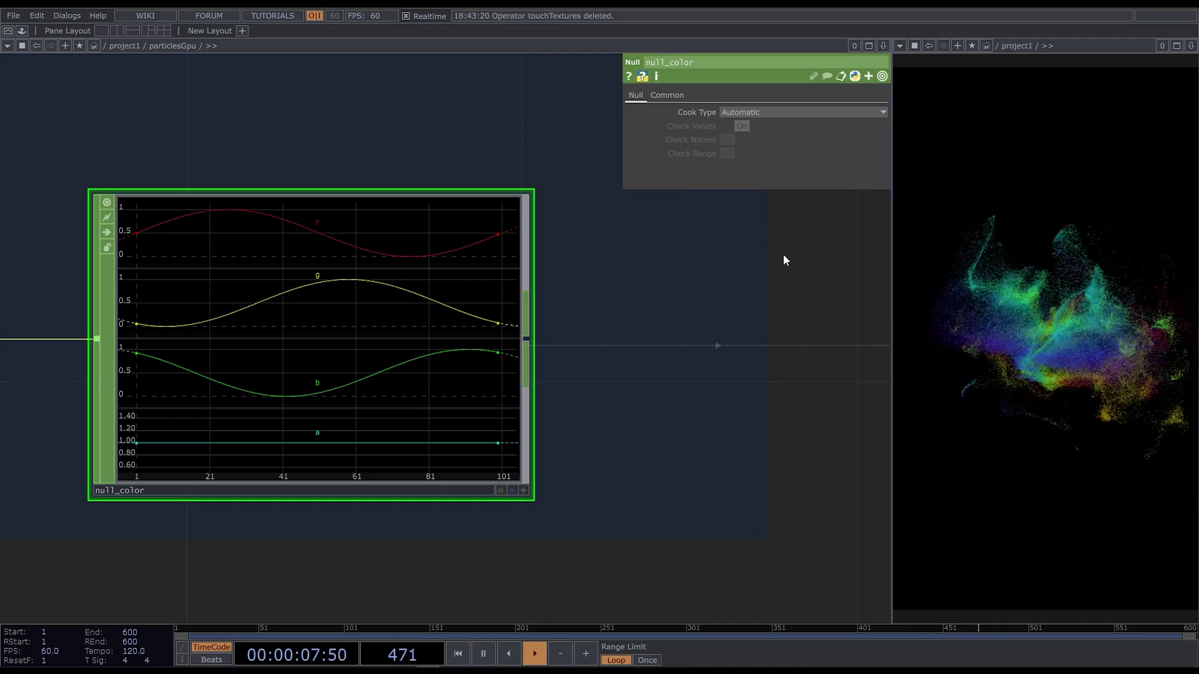
{"action": "scroll", "coordinate": [570, 470], "scroll_direction": "down", "scroll_amount": 4}
{"action": "scroll", "coordinate": [577, 419], "scroll_direction": "down", "scroll_amount": 2}
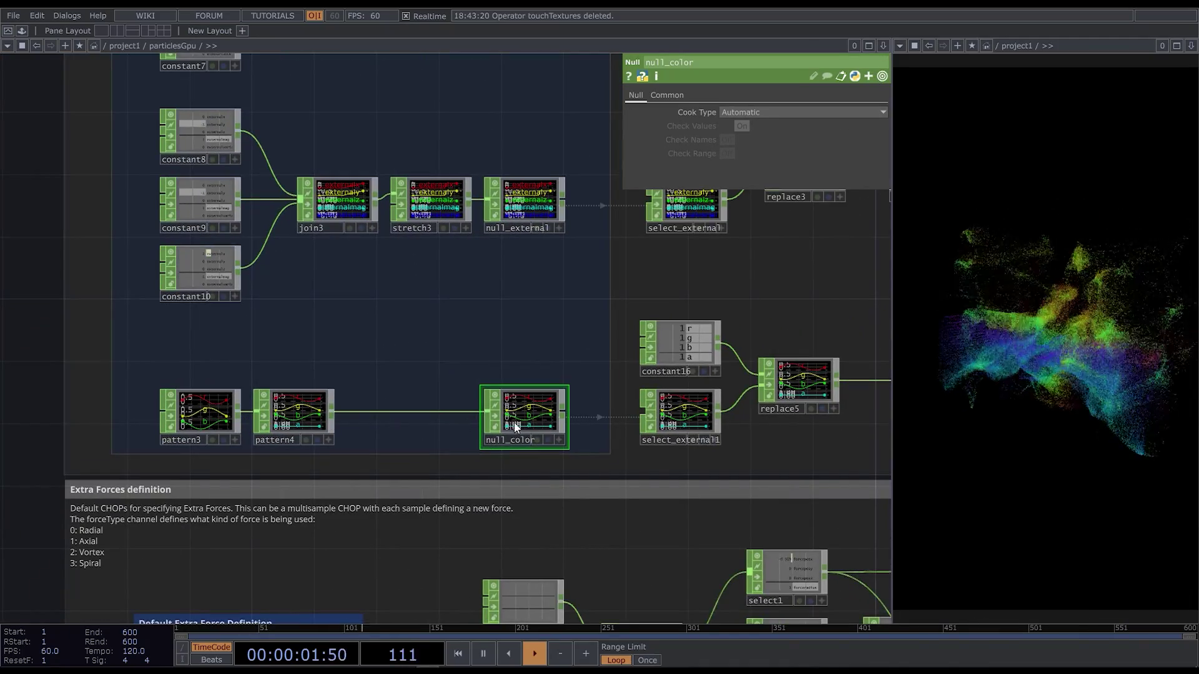
{"action": "left_click_drag", "start_coordinate": [794, 439], "coordinate": [484, 470]}
{"action": "left_click_drag", "start_coordinate": [680, 481], "coordinate": [498, 493]}
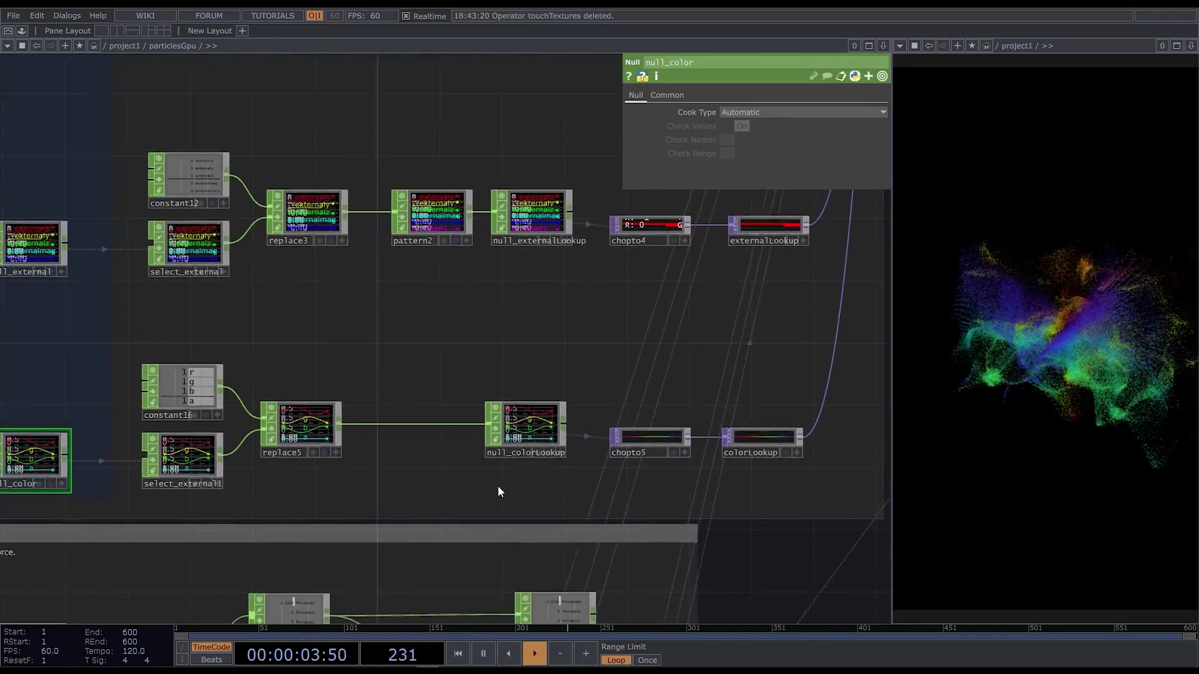
{"action": "left_click_drag", "start_coordinate": [854, 443], "coordinate": [501, 502]}
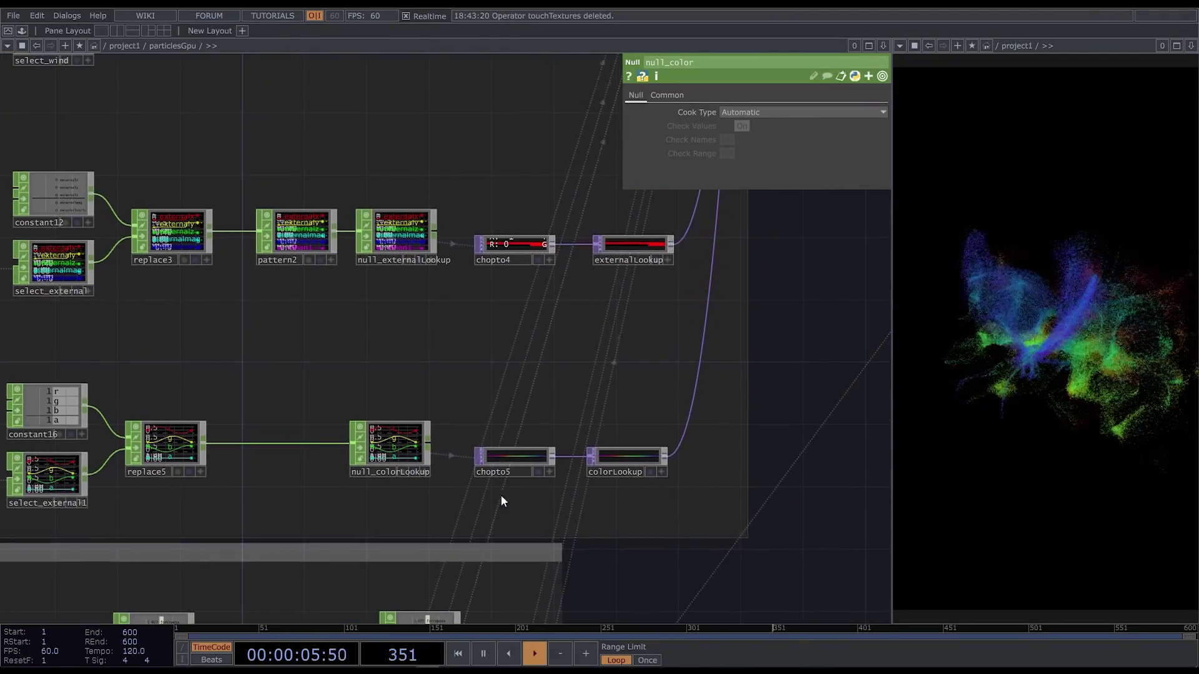
{"action": "scroll", "coordinate": [584, 557], "scroll_direction": "down", "scroll_amount": 3}
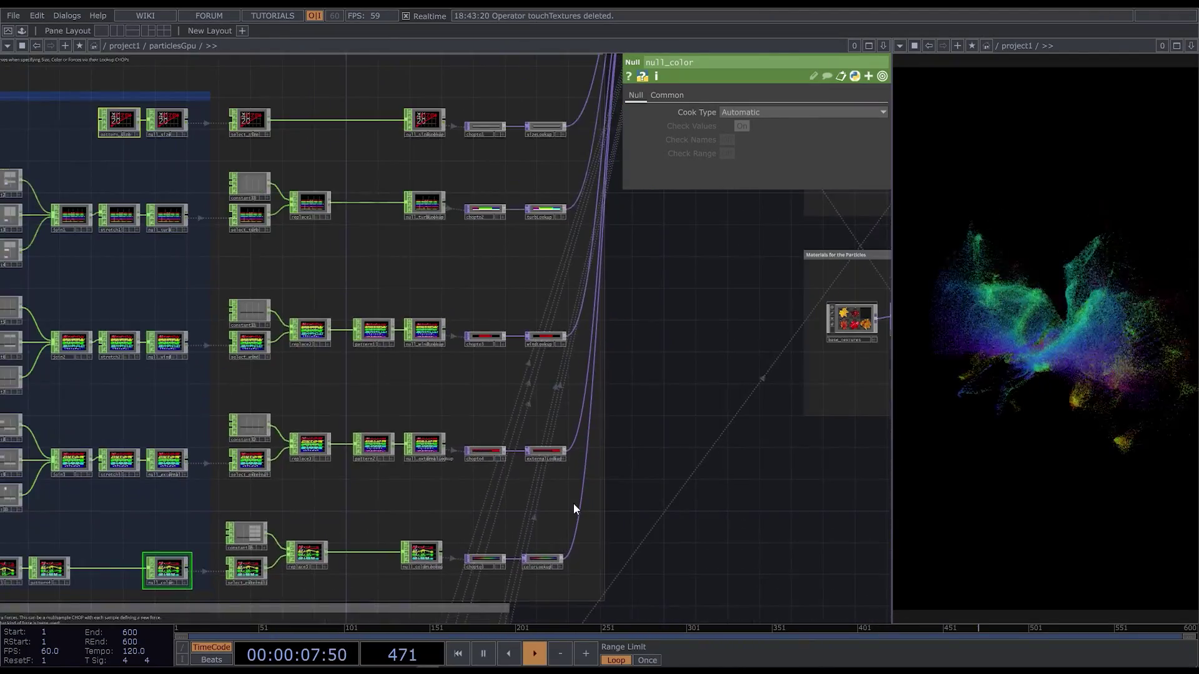
{"action": "scroll", "coordinate": [575, 503], "scroll_direction": "down", "scroll_amount": 3}
{"action": "scroll", "coordinate": [618, 207], "scroll_direction": "up", "scroll_amount": 5}
{"action": "scroll", "coordinate": [602, 206], "scroll_direction": "up", "scroll_amount": 3}
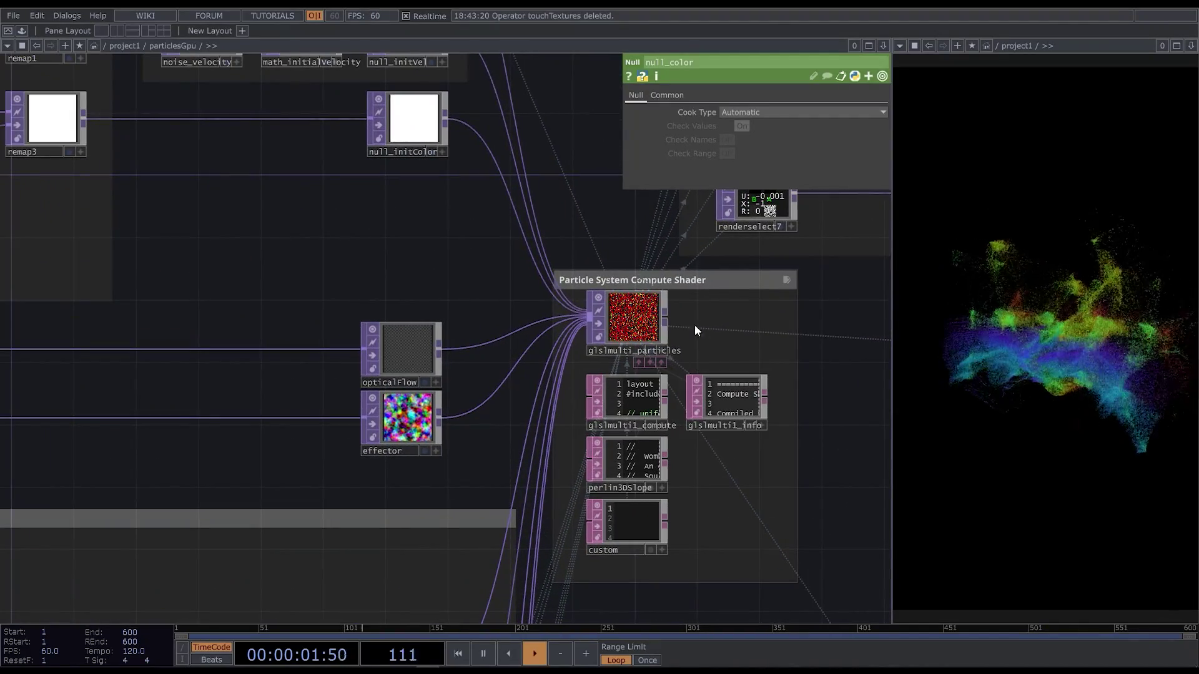
{"action": "scroll", "coordinate": [694, 325], "scroll_direction": "down", "scroll_amount": 3}
{"action": "scroll", "coordinate": [595, 197], "scroll_direction": "down", "scroll_amount": 3}
{"action": "scroll", "coordinate": [528, 562], "scroll_direction": "up", "scroll_amount": 2}
{"action": "scroll", "coordinate": [524, 568], "scroll_direction": "up", "scroll_amount": 3}
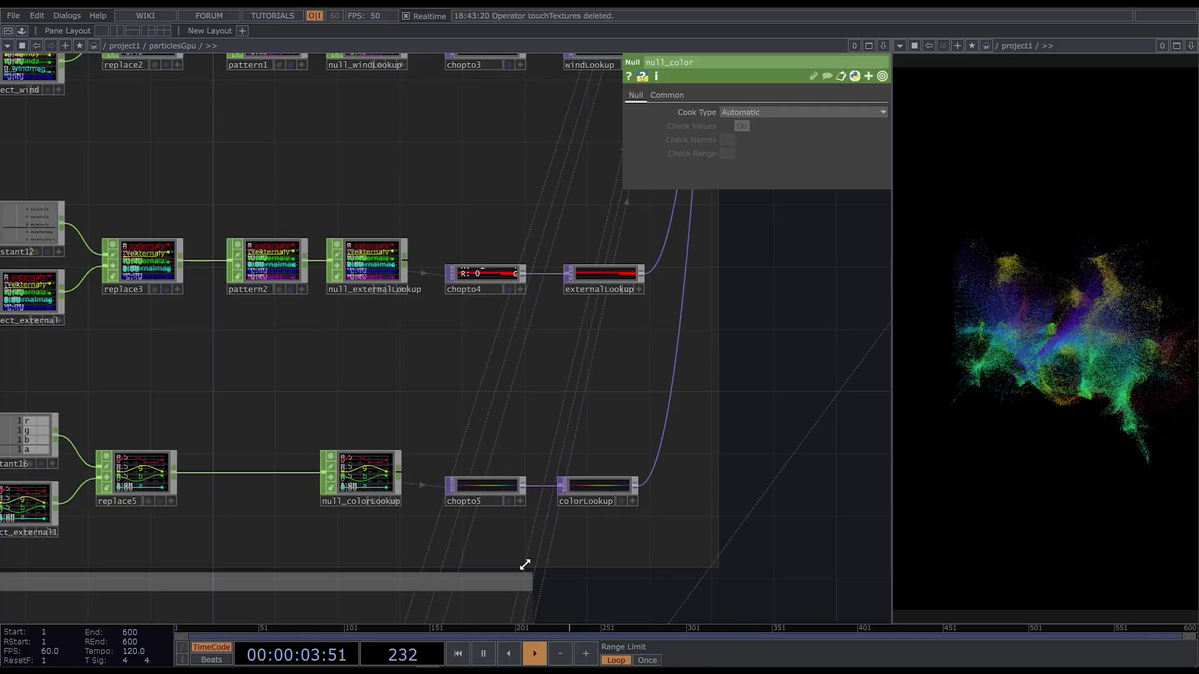
{"action": "scroll", "coordinate": [470, 433], "scroll_direction": "up", "scroll_amount": 1}
Place a Ramp TOP, ramp1, near colorLookup and set its resolution to 100 x 1.
{"action": "key", "text": "Tab"}
{"action": "key", "text": "shift+Tab"}
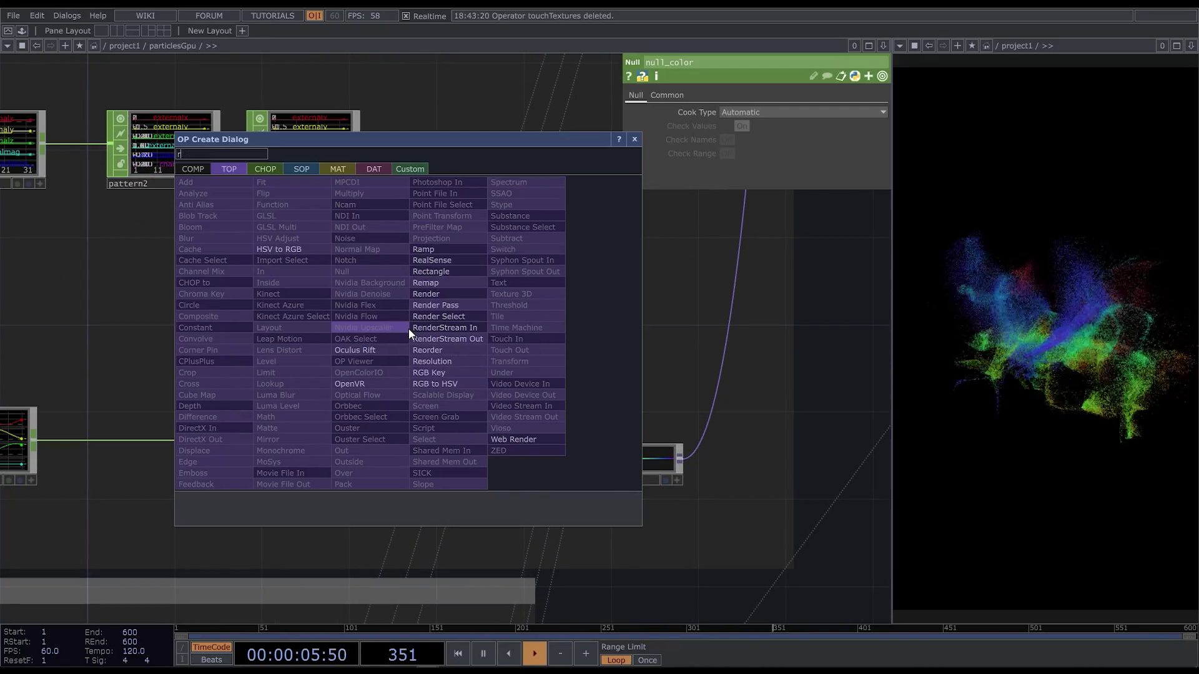
{"action": "type", "text": "ramp"}
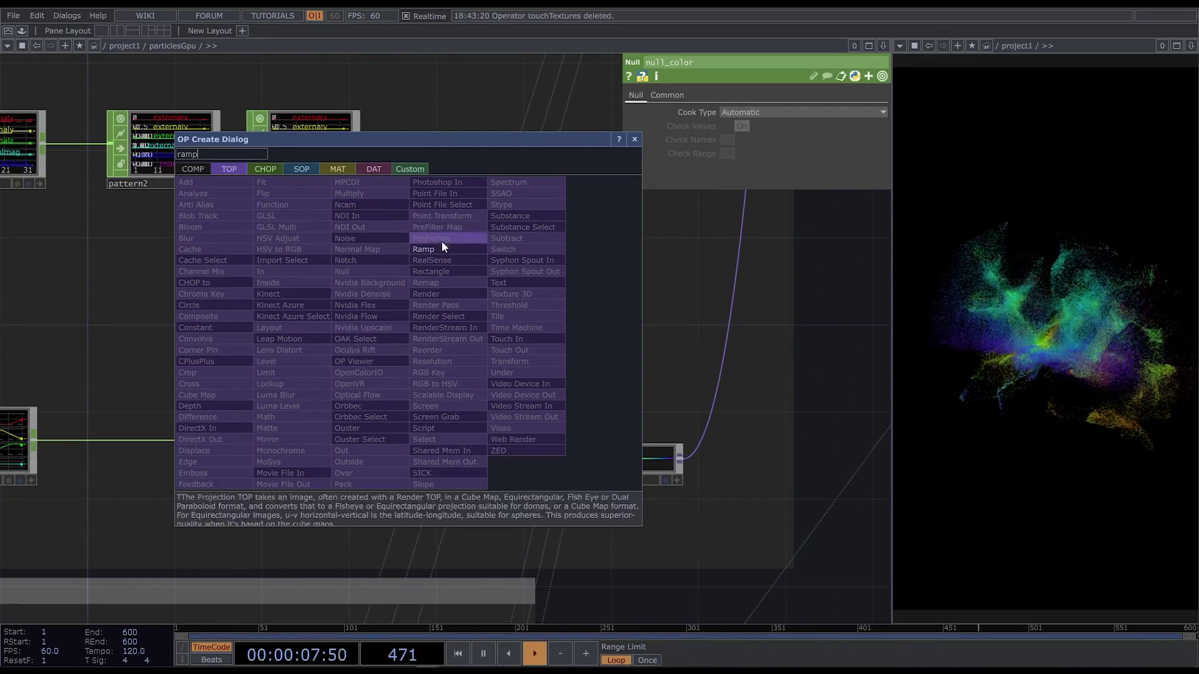
{"action": "left_click", "coordinate": [441, 248]}
{"action": "left_click", "coordinate": [464, 339]}
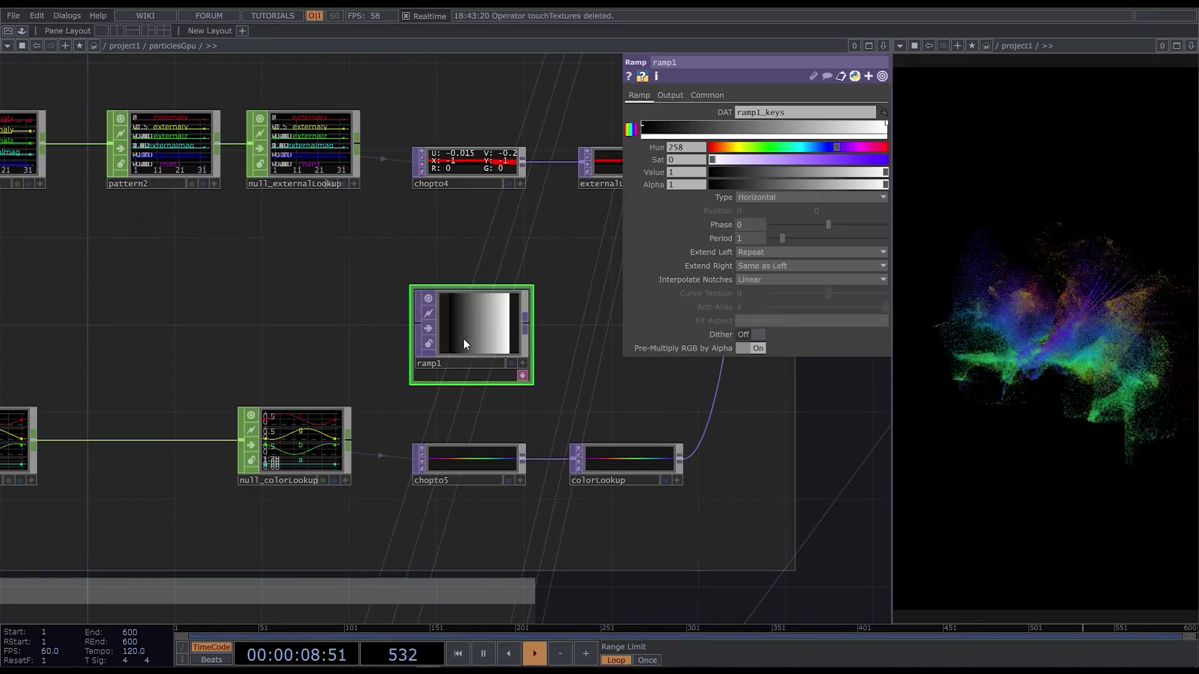
{"action": "middle_click", "coordinate": [500, 463]}
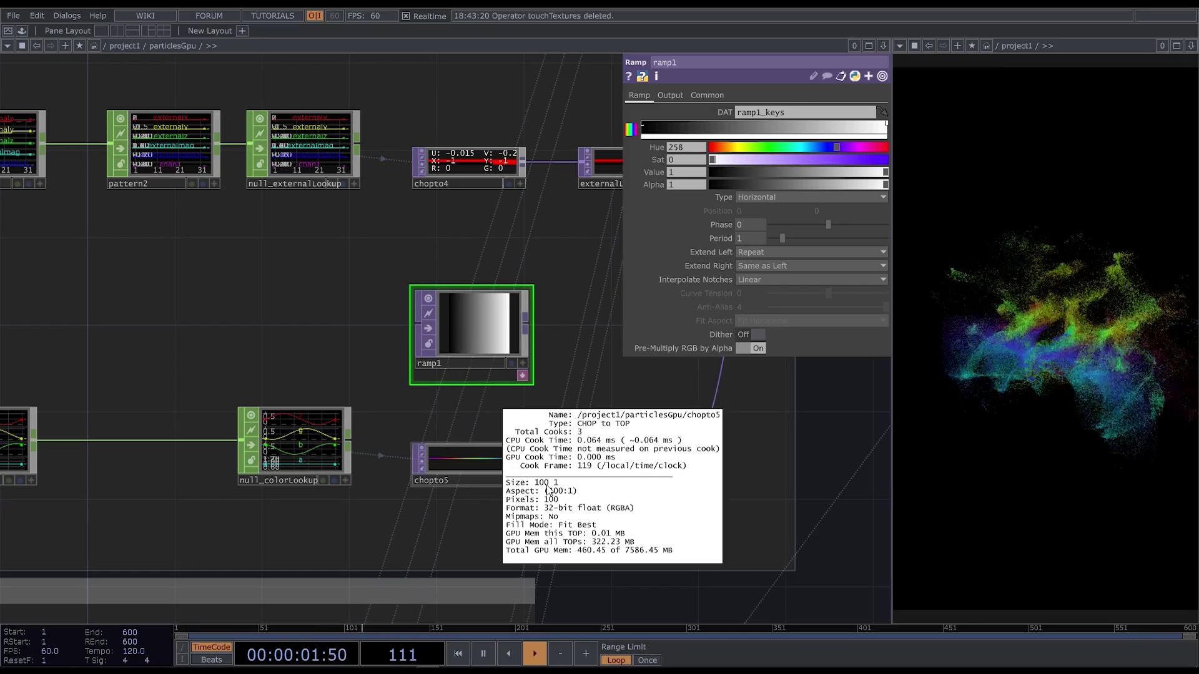
{"action": "left_click", "coordinate": [709, 95]}
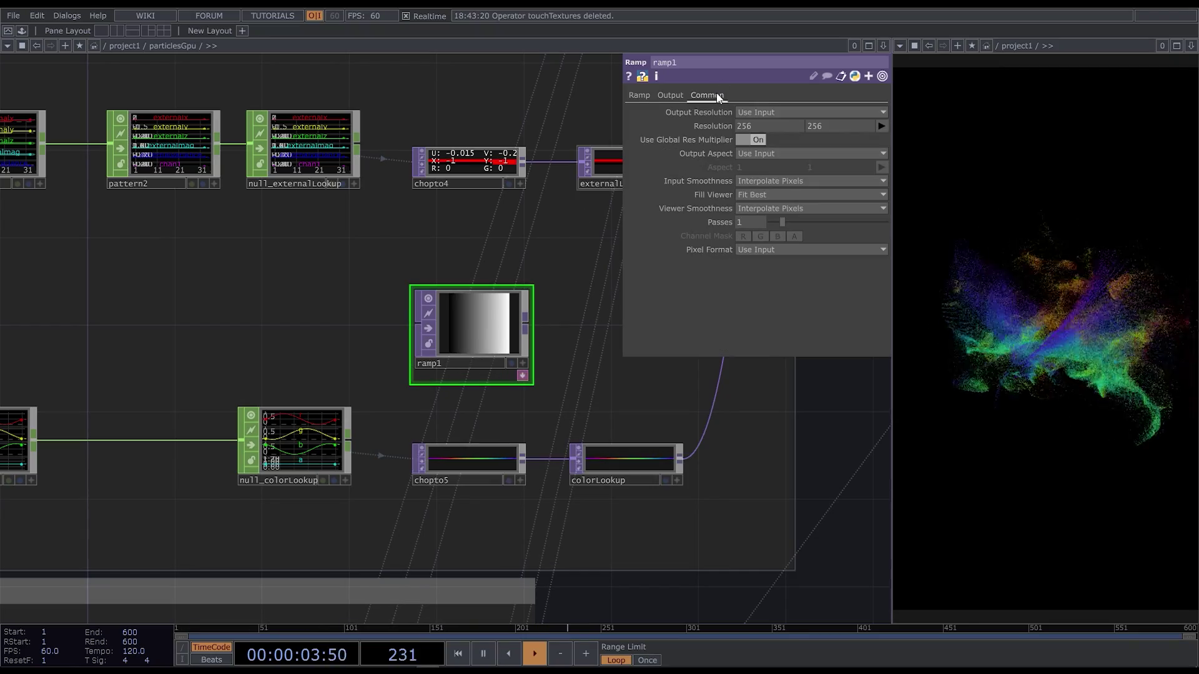
{"action": "left_click", "coordinate": [800, 123]}
{"action": "type", "text": "100"}
{"action": "key", "text": "Return"}
{"action": "key", "text": "Return"}
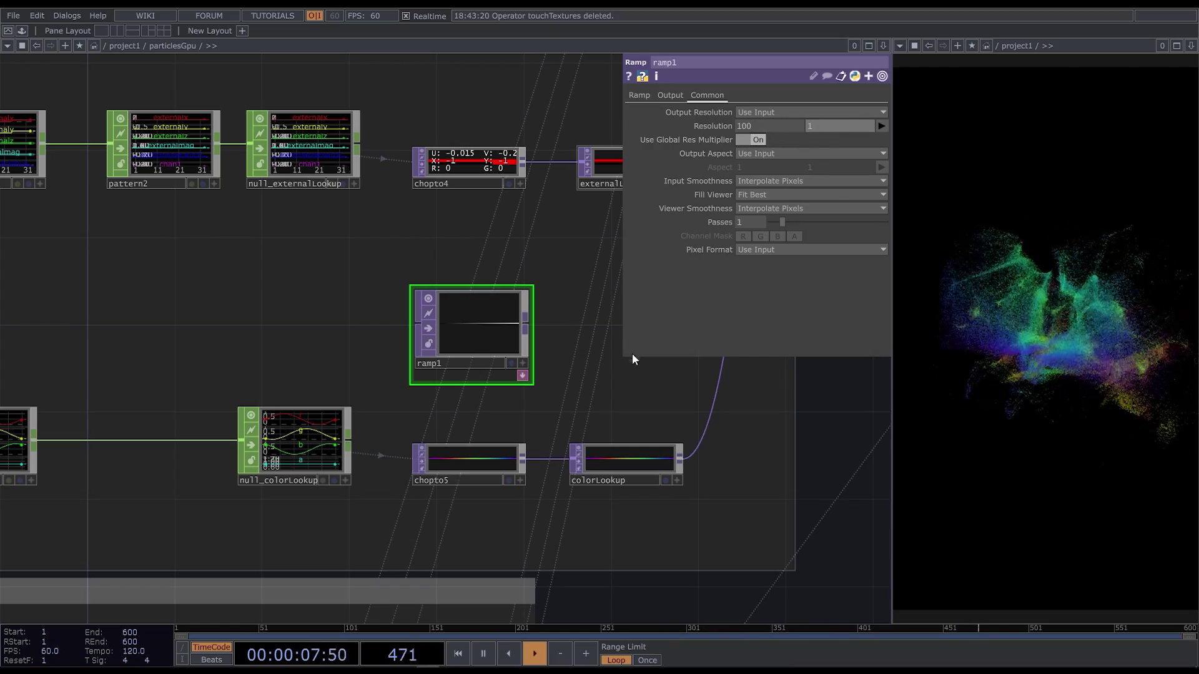
Make ramp1's left key fully saturated red and wire ramp1 into colorLookup.
{"action": "left_click", "coordinate": [639, 95]}
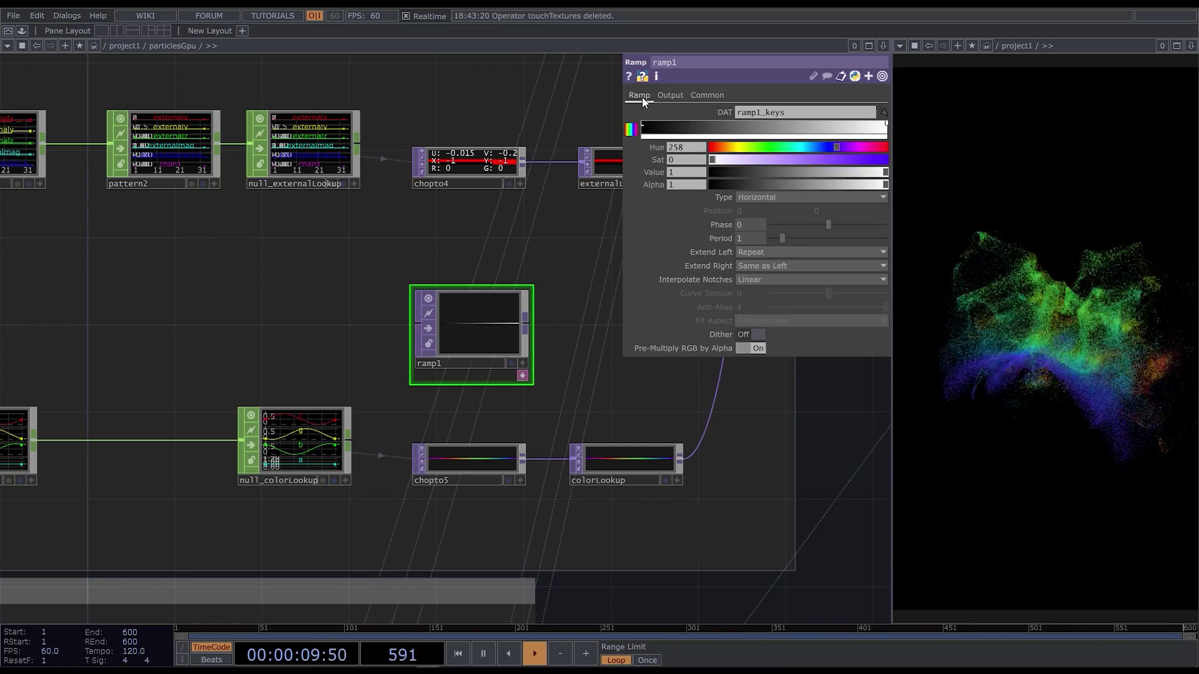
{"action": "left_click", "coordinate": [644, 127]}
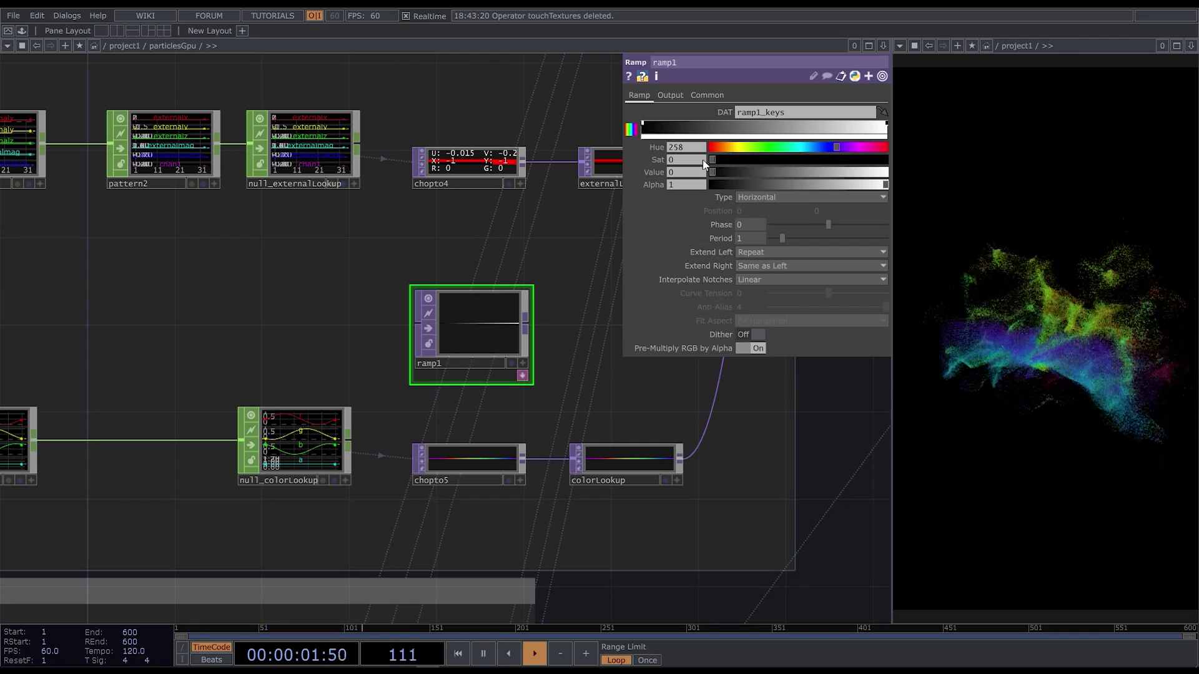
{"action": "left_click_drag", "start_coordinate": [719, 170], "coordinate": [900, 157]}
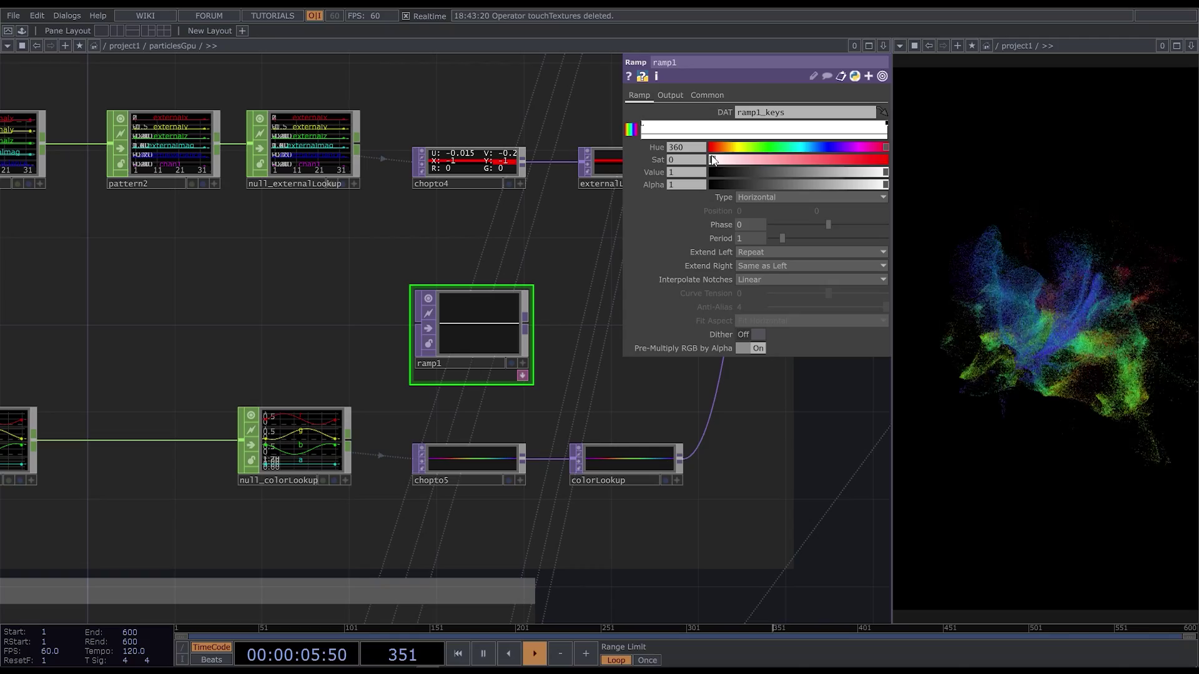
{"action": "left_click_drag", "start_coordinate": [719, 160], "coordinate": [922, 158]}
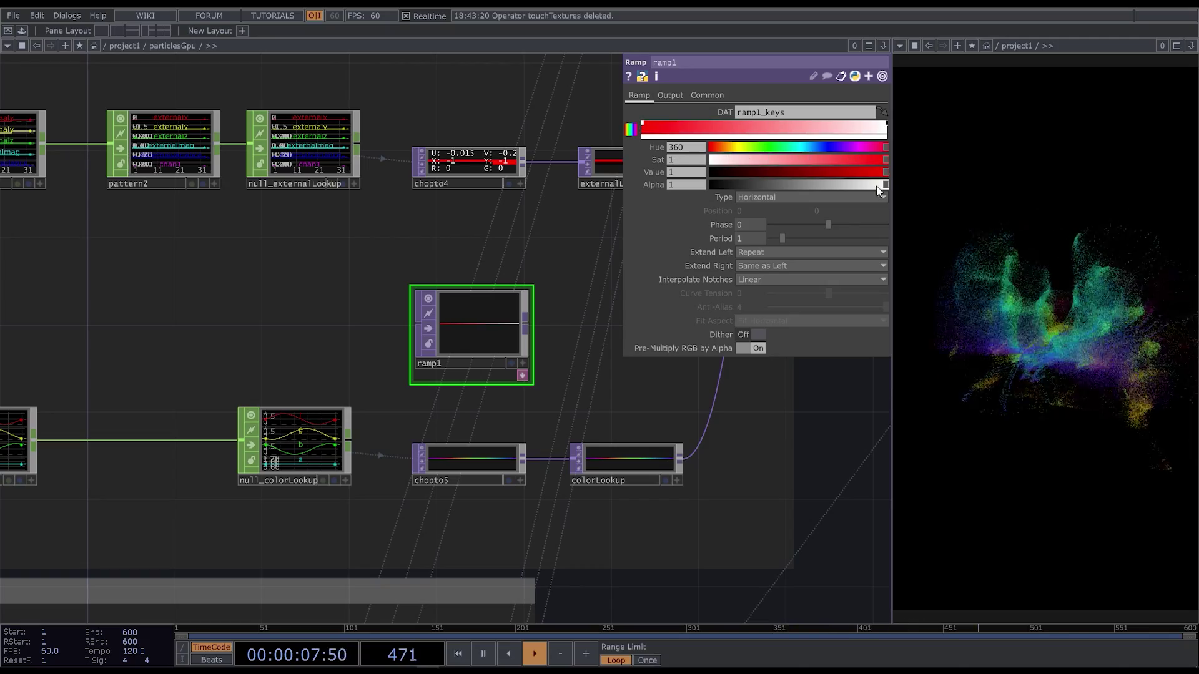
{"action": "left_click", "coordinate": [526, 324]}
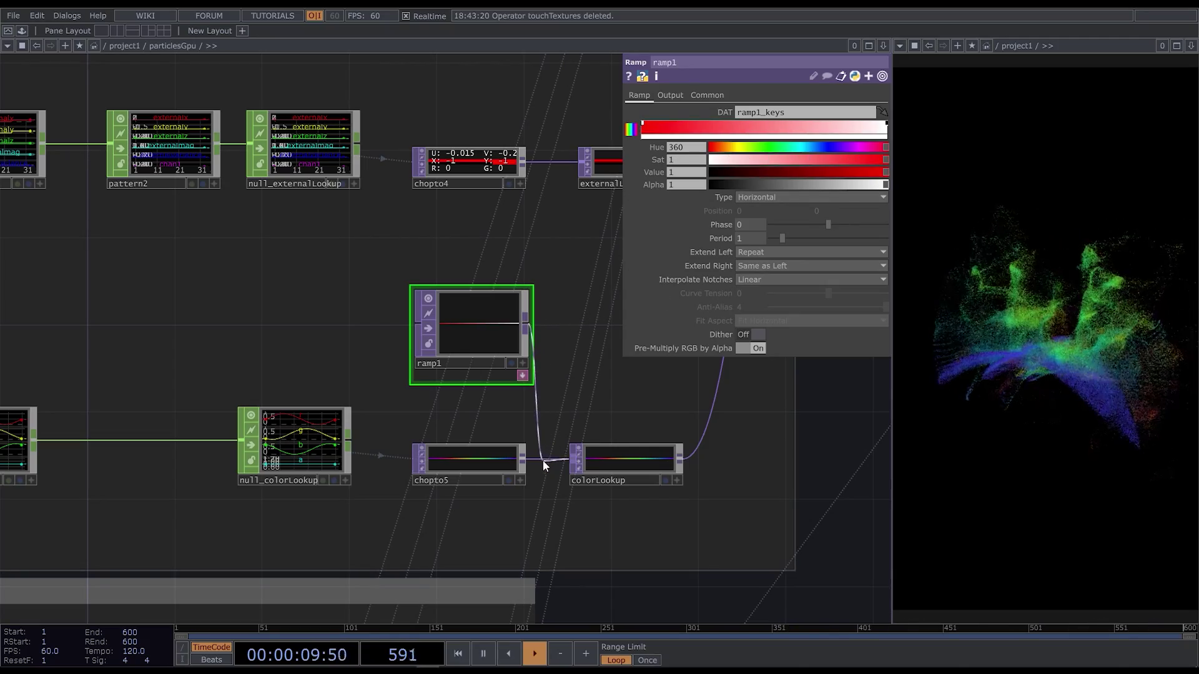
{"action": "left_click", "coordinate": [531, 457]}
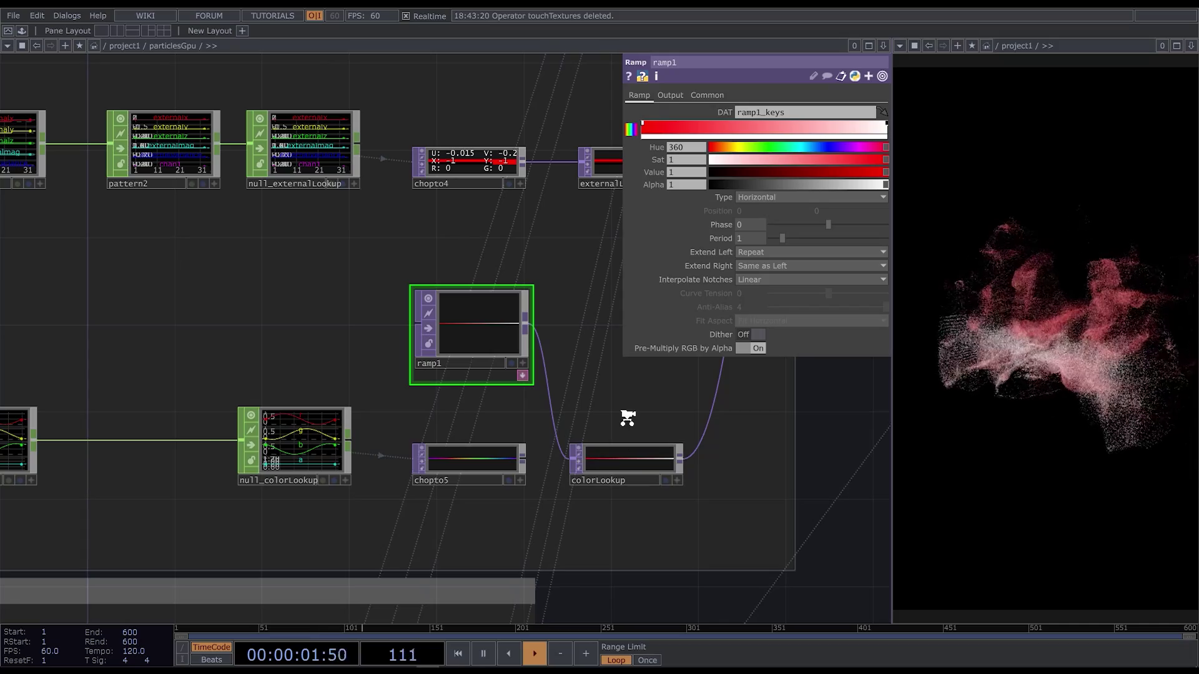
{"action": "scroll", "coordinate": [623, 416], "scroll_direction": "up", "scroll_amount": 2}
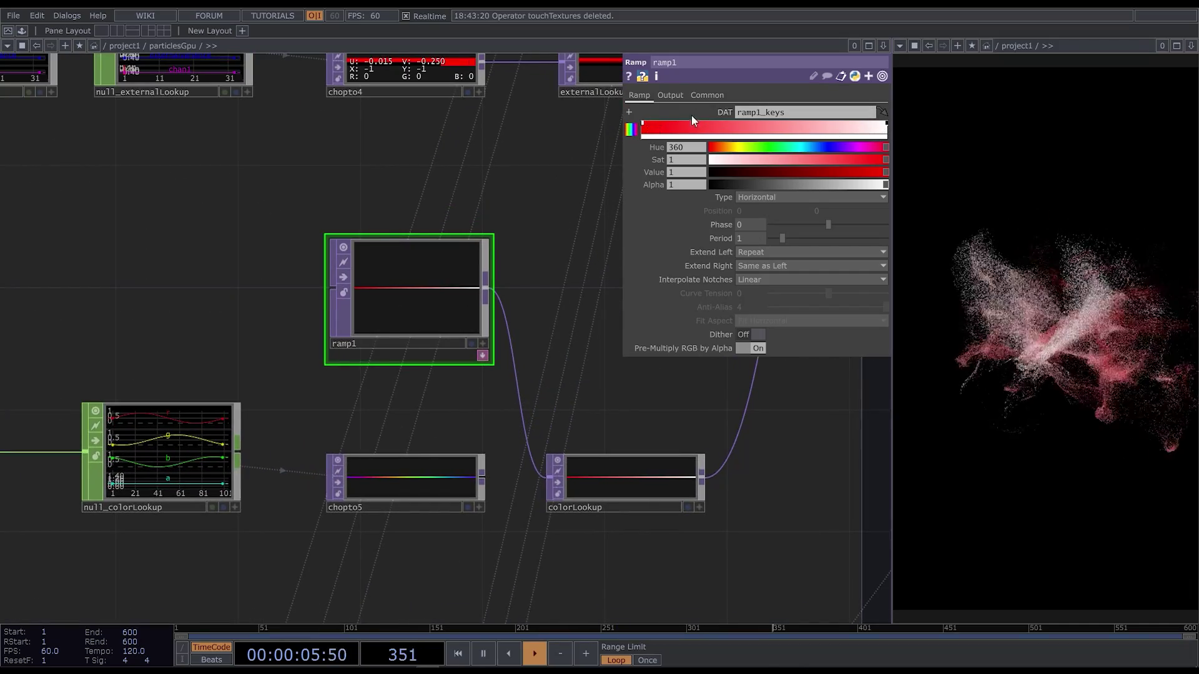
Fade ramp1's right end key and add blue, orange and further colour keys.
{"action": "left_click", "coordinate": [876, 130]}
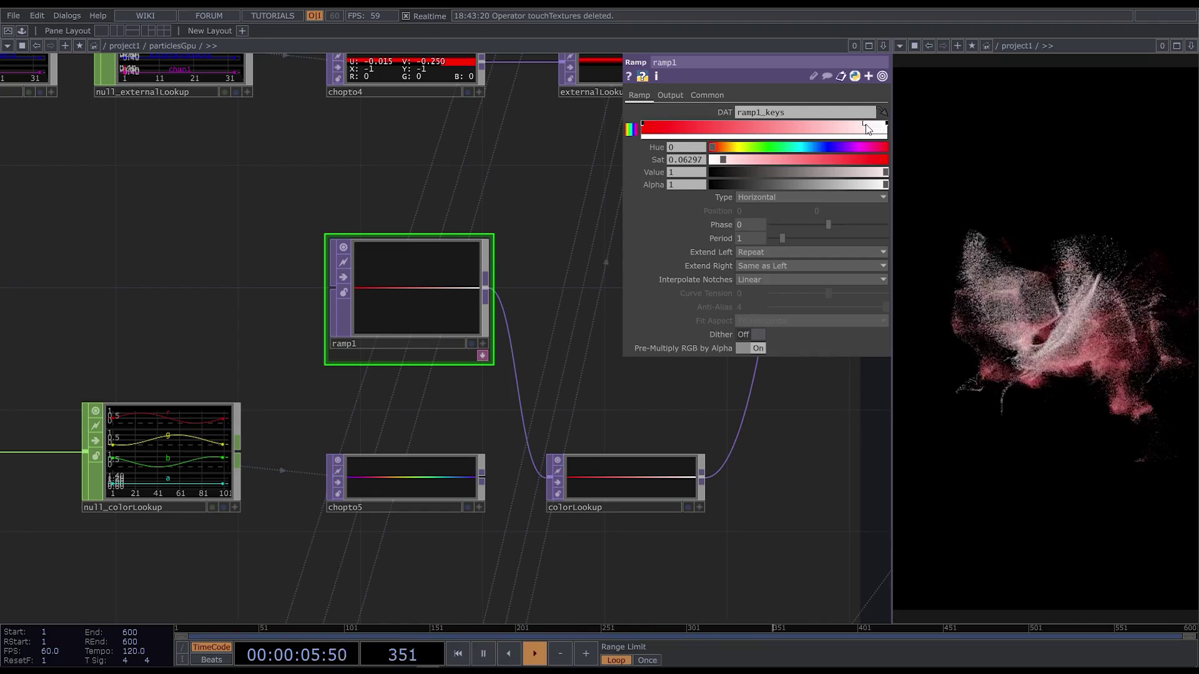
{"action": "left_click_drag", "start_coordinate": [883, 186], "coordinate": [728, 185]}
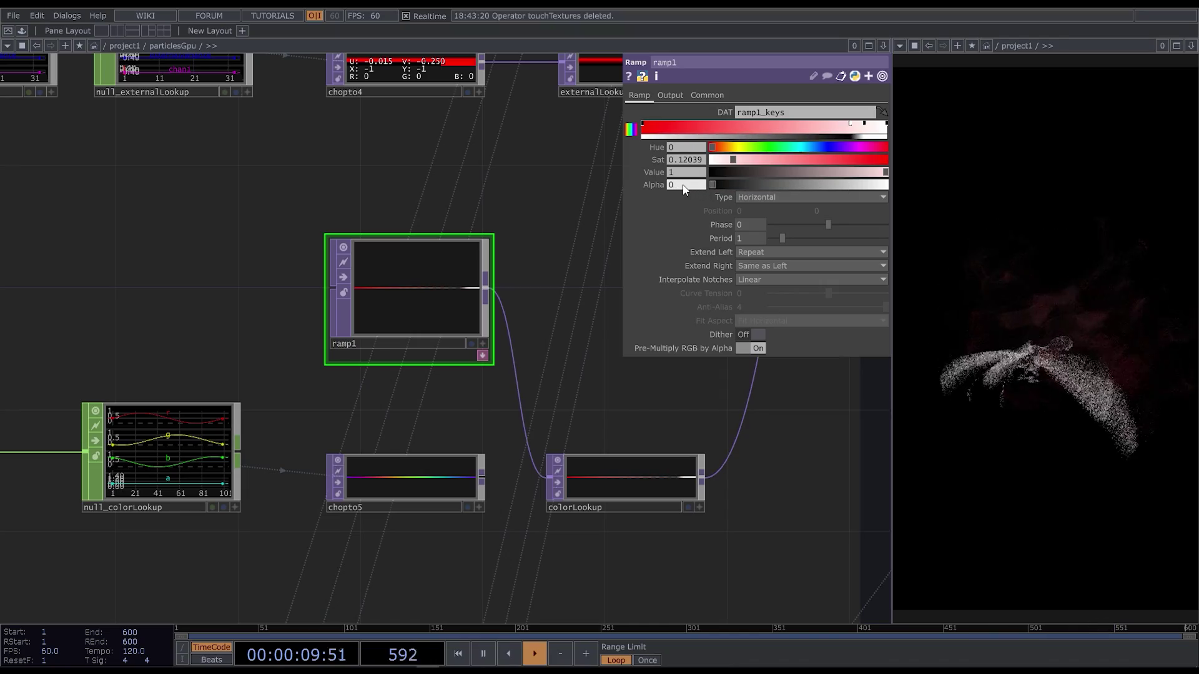
{"action": "left_click", "coordinate": [832, 131]}
{"action": "mouse_move", "coordinate": [796, 148]}
{"action": "left_mouse_down"}
{"action": "mouse_move", "coordinate": [815, 147]}
{"action": "mouse_move", "coordinate": [756, 159]}
{"action": "mouse_move", "coordinate": [833, 146]}
{"action": "mouse_move", "coordinate": [809, 148]}
{"action": "left_mouse_up"}
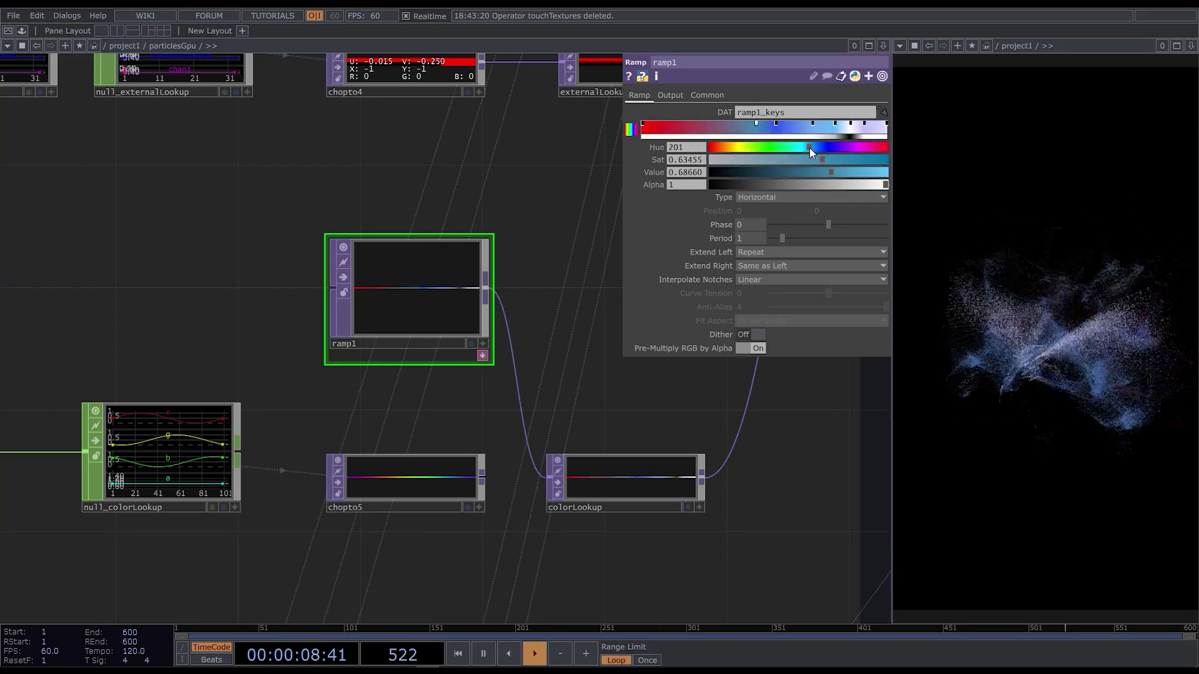
{"action": "left_click", "coordinate": [692, 125]}
{"action": "left_click", "coordinate": [705, 123]}
{"action": "left_click", "coordinate": [659, 125]}
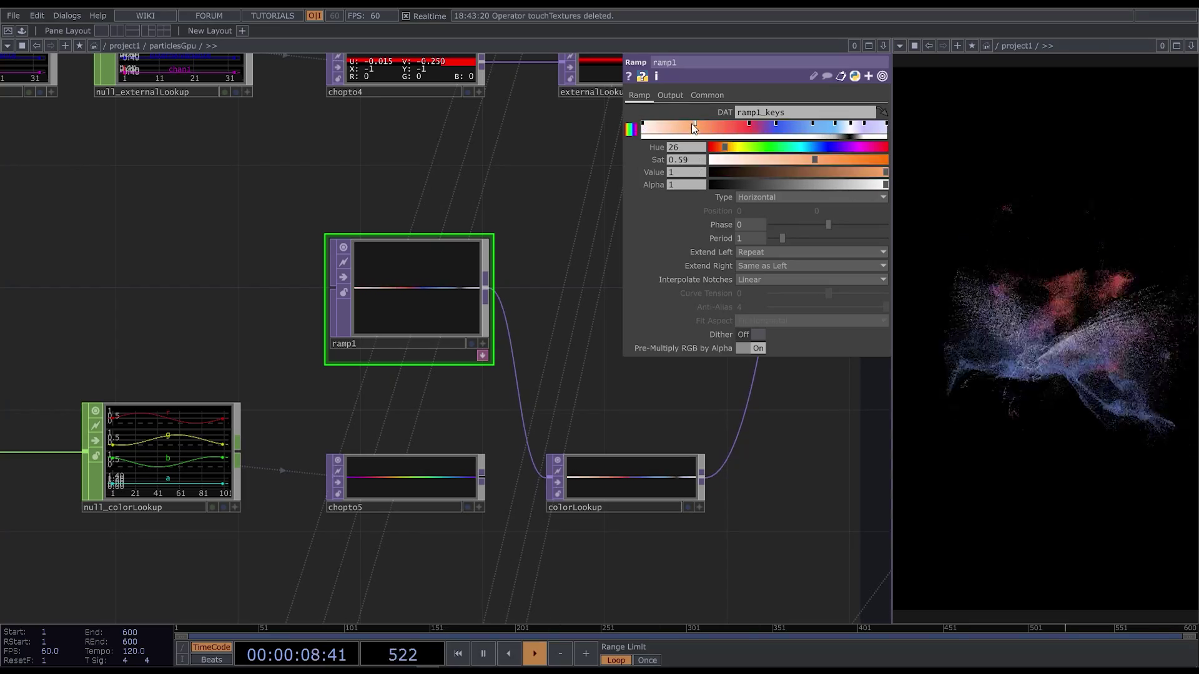
{"action": "left_click", "coordinate": [737, 124]}
{"action": "left_click", "coordinate": [800, 124]}
{"action": "left_click", "coordinate": [803, 158]}
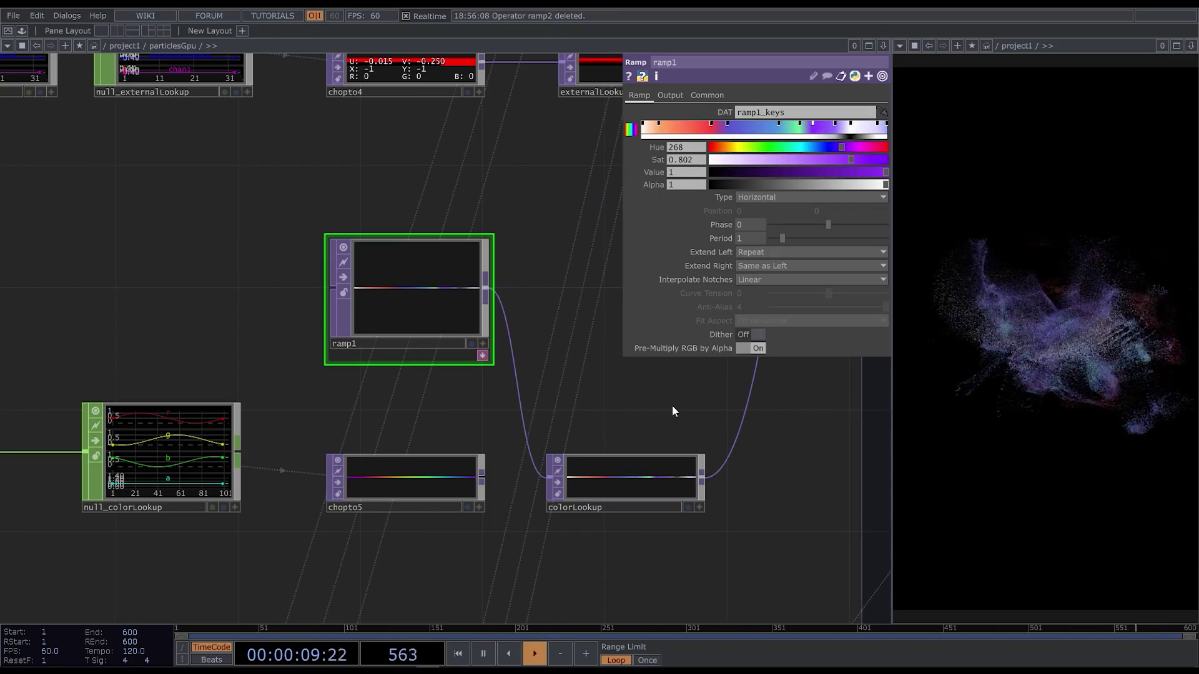
{"action": "scroll", "coordinate": [582, 372], "scroll_direction": "down", "scroll_amount": 5}
{"action": "scroll", "coordinate": [534, 356], "scroll_direction": "down", "scroll_amount": 5}
{"action": "scroll", "coordinate": [530, 355], "scroll_direction": "up", "scroll_amount": 3}
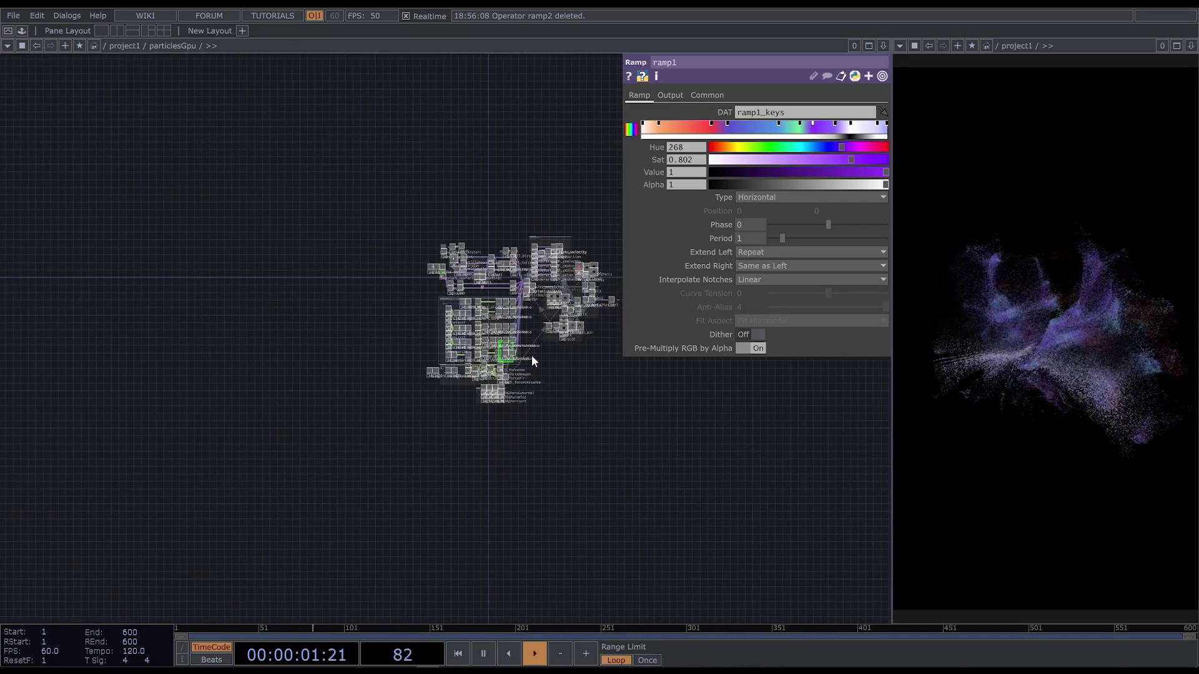
{"action": "scroll", "coordinate": [531, 355], "scroll_direction": "up", "scroll_amount": 8}
Set Size Type to Age on particlesGpu's ParticlesGPU page.
{"action": "key", "text": "p"}
{"action": "scroll", "coordinate": [204, 307], "scroll_direction": "down", "scroll_amount": 3}
{"action": "scroll", "coordinate": [506, 363], "scroll_direction": "up", "scroll_amount": 3}
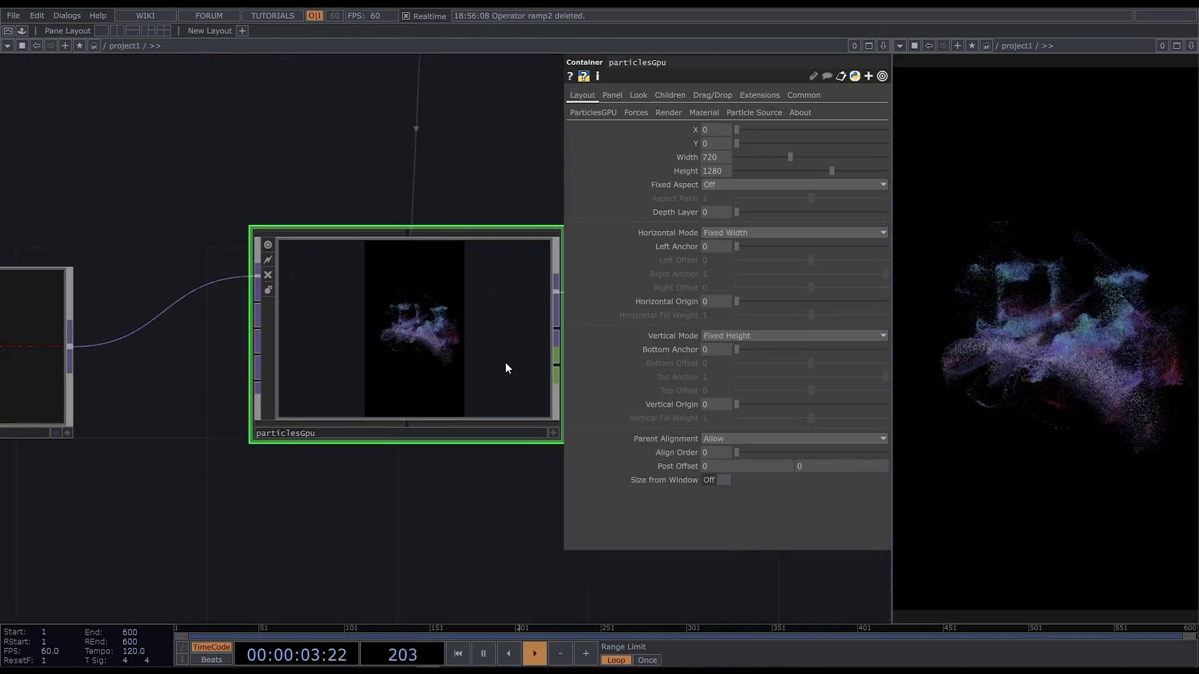
{"action": "left_click", "coordinate": [592, 112]}
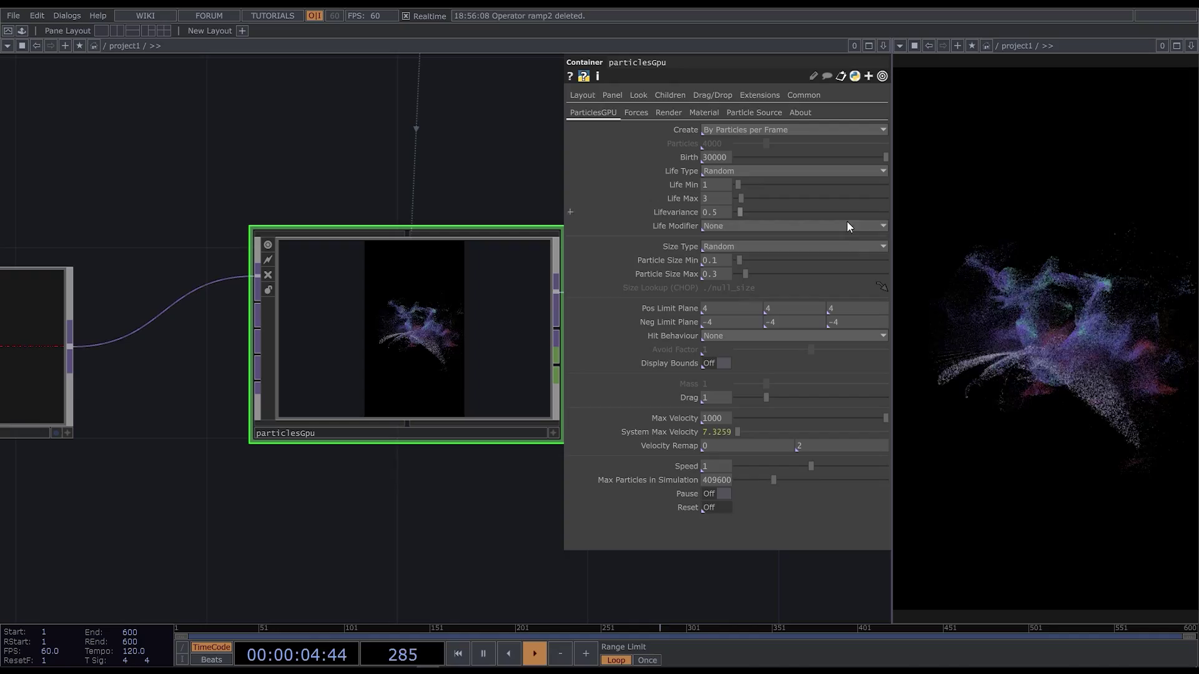
{"action": "left_click", "coordinate": [816, 246]}
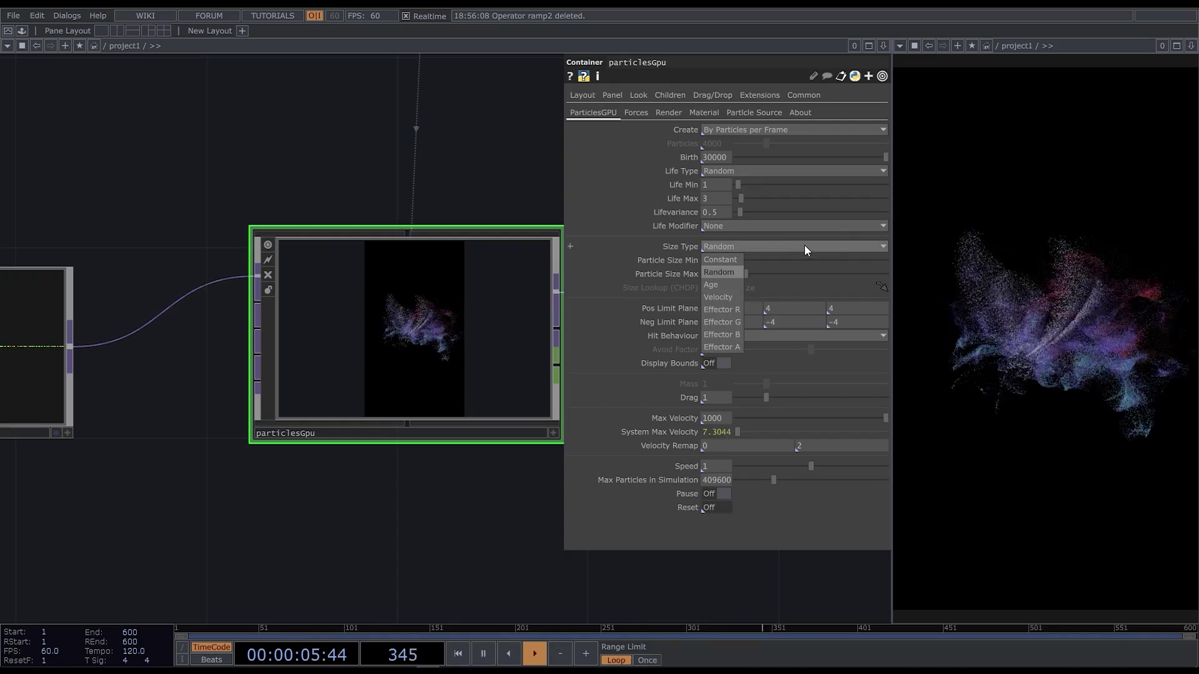
{"action": "left_click", "coordinate": [732, 287]}
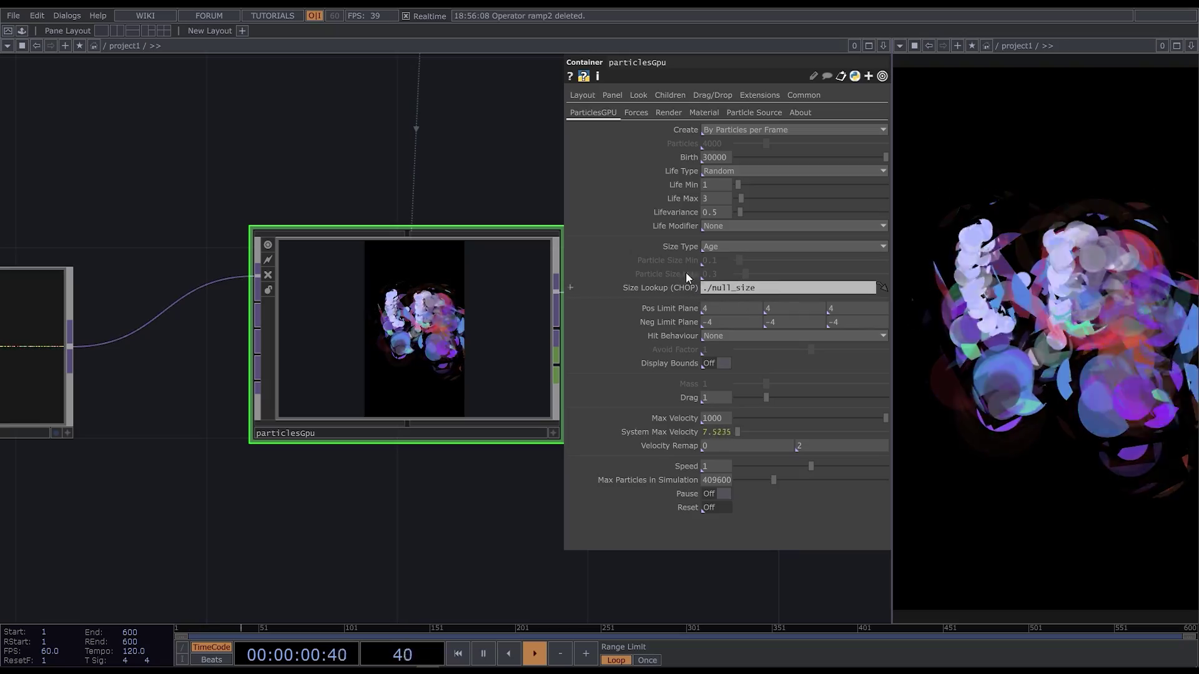
Find pattern_size inside particlesGpu and reset its amplitude to 1 and offset to 0.
{"action": "key", "text": "i"}
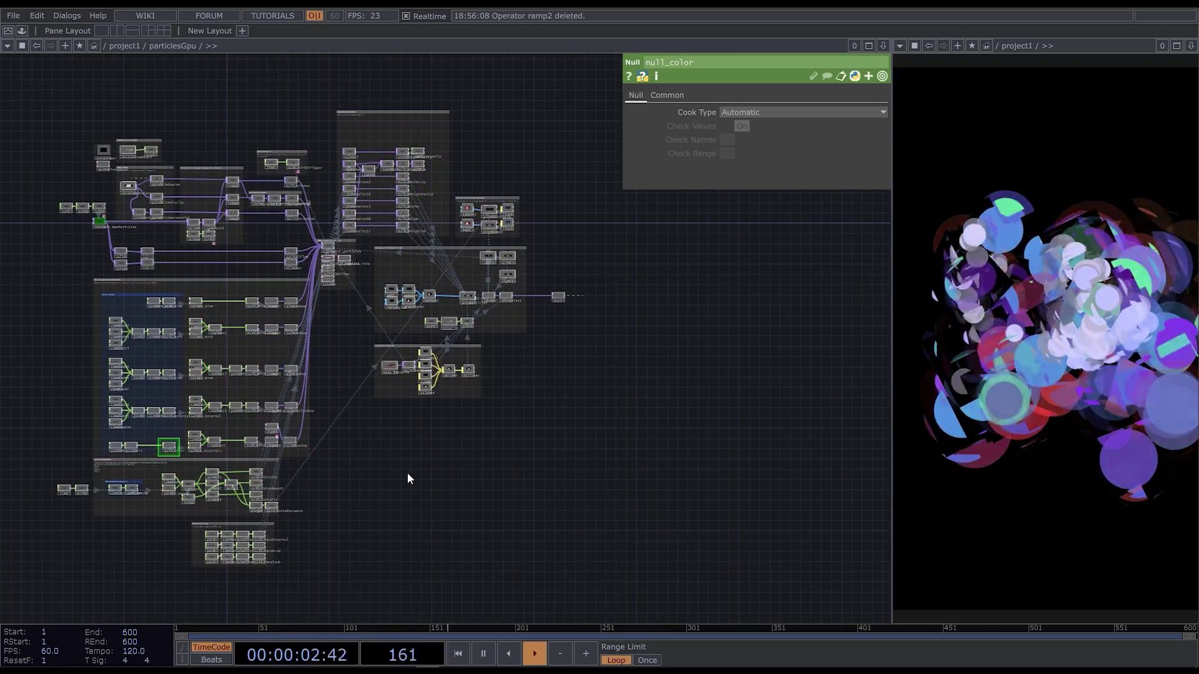
{"action": "key", "text": "ctrl+f"}
{"action": "type", "text": "nu"}
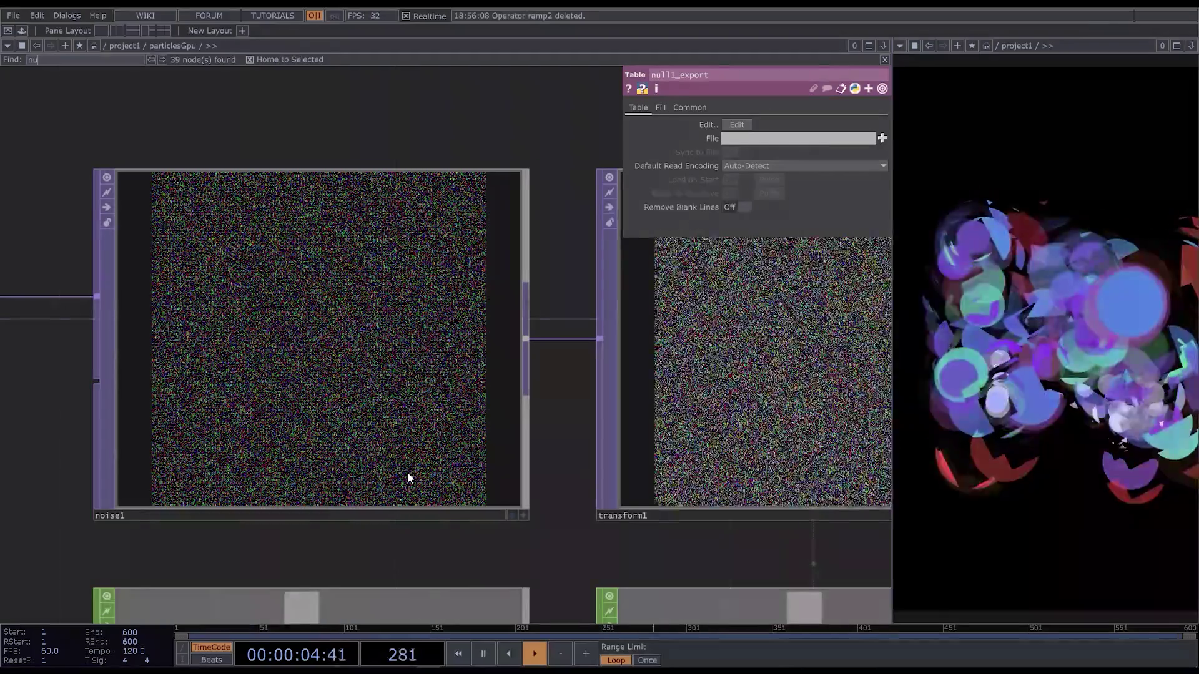
{"action": "type", "text": "ll_size"}
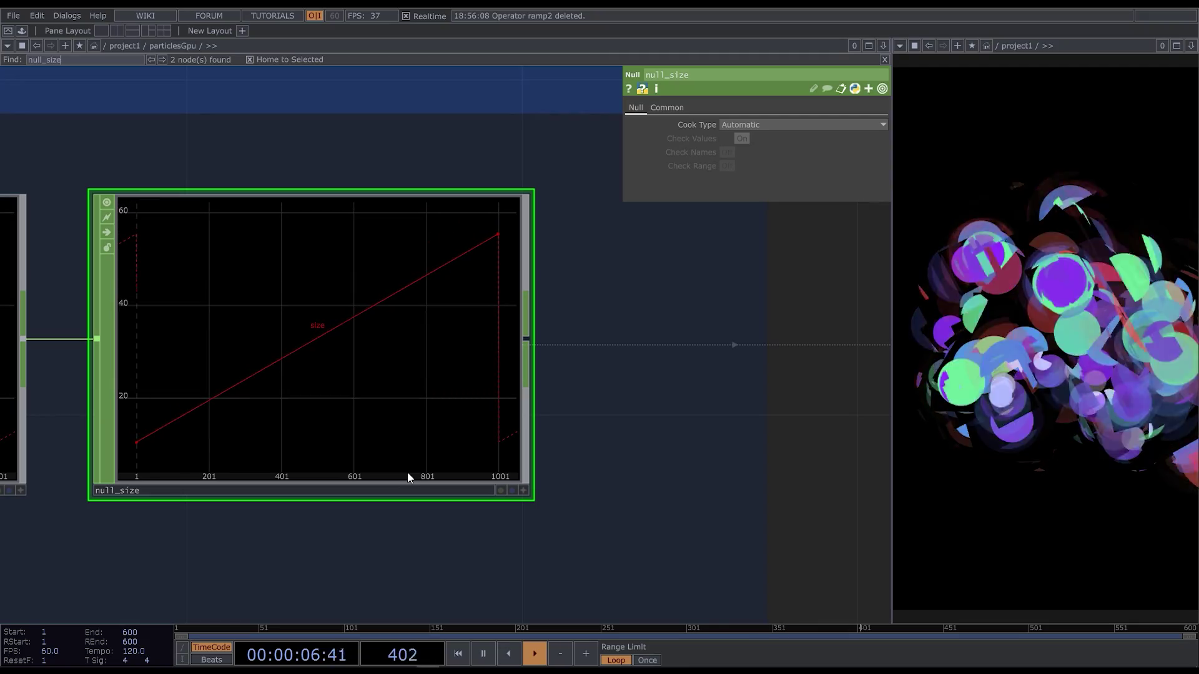
{"action": "scroll", "coordinate": [622, 407], "scroll_direction": "down", "scroll_amount": 5}
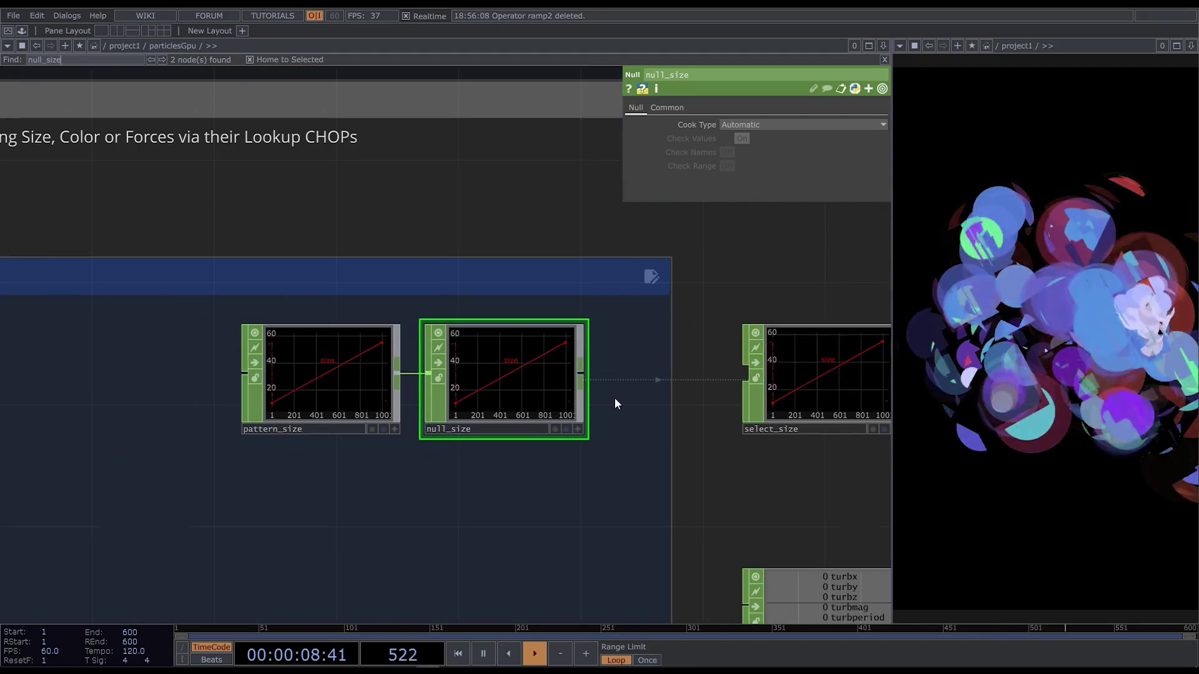
{"action": "left_click", "coordinate": [333, 367]}
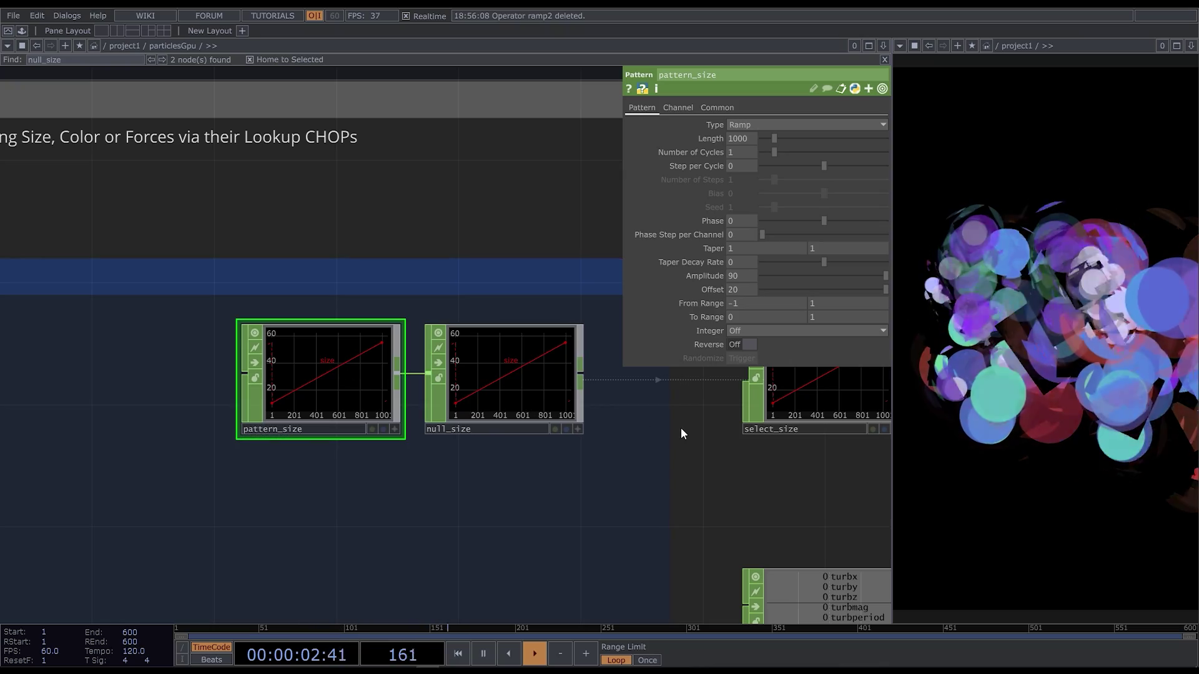
{"action": "right_click", "coordinate": [688, 276]}
{"action": "left_click", "coordinate": [724, 289]}
{"action": "right_click", "coordinate": [712, 290]}
{"action": "left_click", "coordinate": [666, 291]}
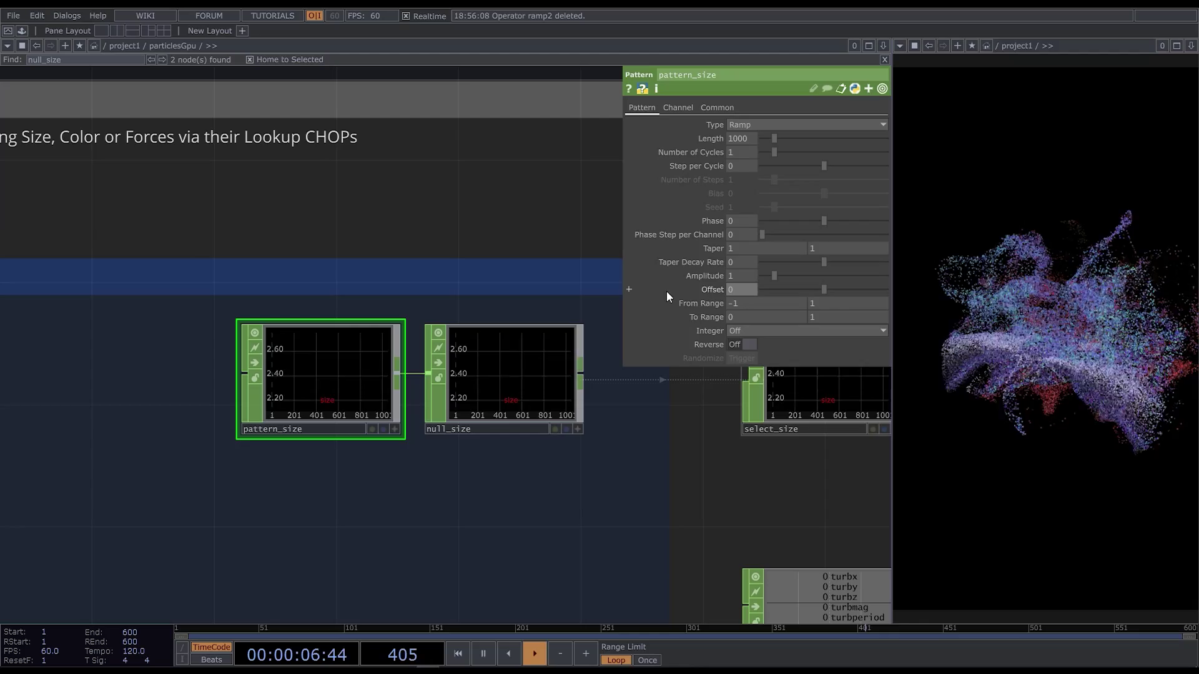
Set pattern_size's From Range start to 0 and its To Range to 0.3 and 0.05.
{"action": "right_click", "coordinate": [756, 303]}
{"action": "left_click", "coordinate": [726, 309]}
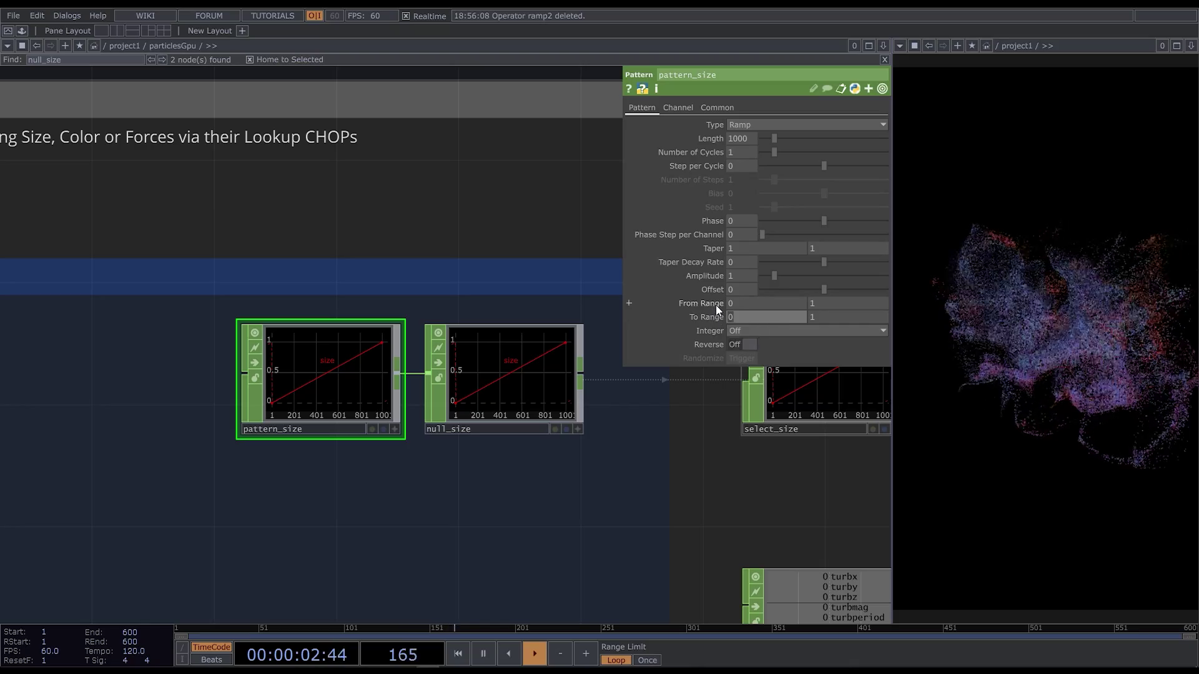
{"action": "left_click", "coordinate": [731, 317]}
{"action": "type", "text": "0.3"}
{"action": "key", "text": "Return"}
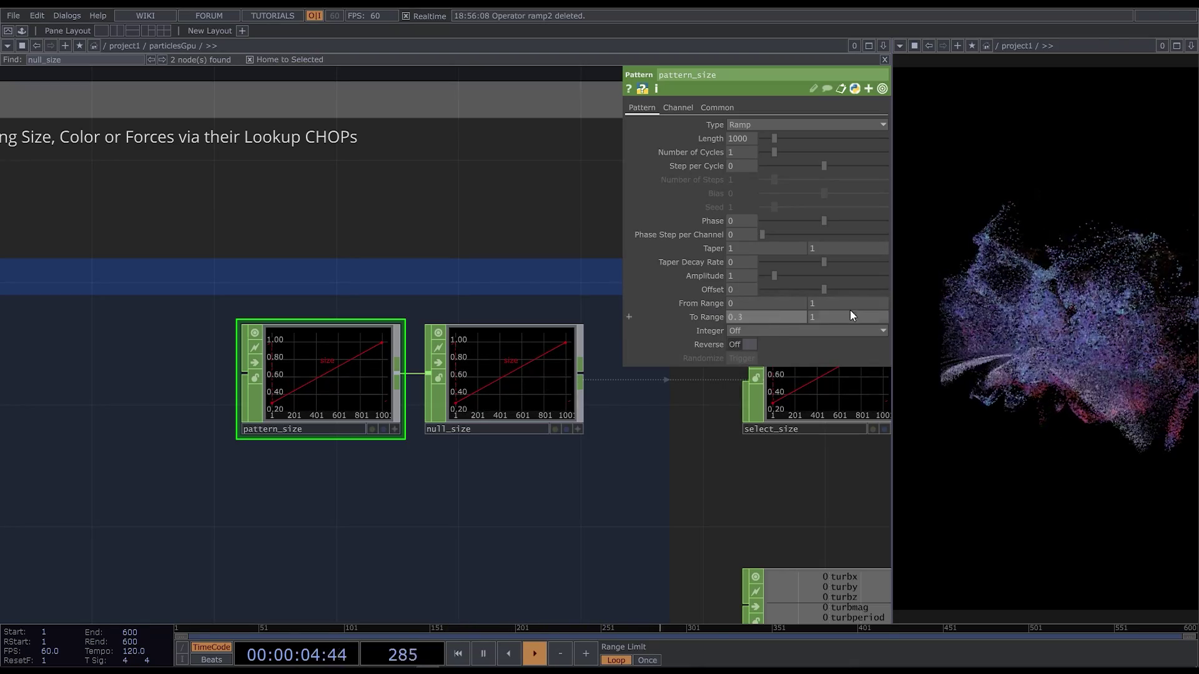
{"action": "type", "text": "0.05"}
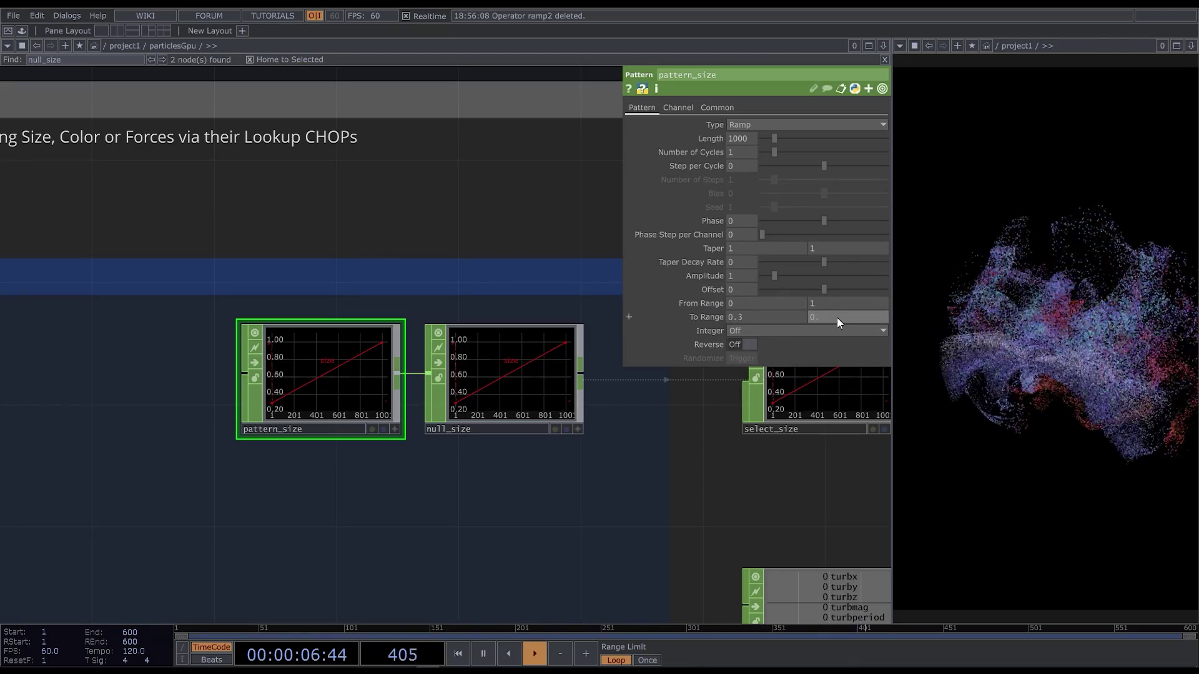
{"action": "key", "text": "Return"}
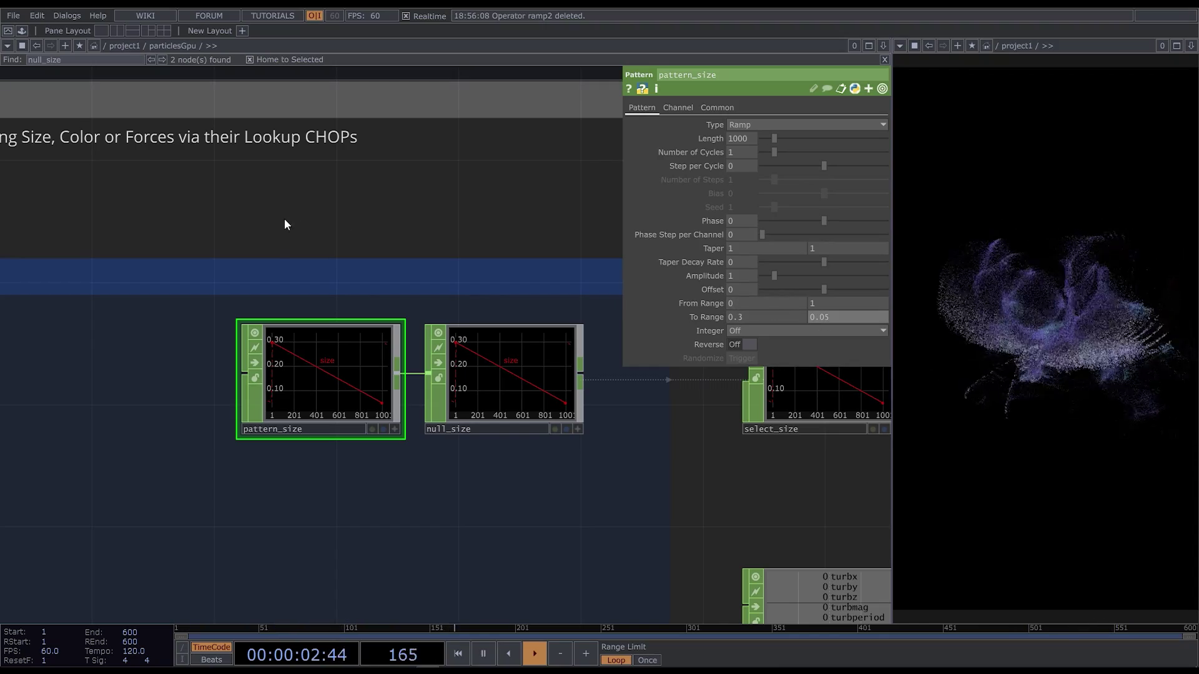
{"action": "scroll", "coordinate": [269, 196], "scroll_direction": "down", "scroll_amount": 1}
{"action": "scroll", "coordinate": [269, 196], "scroll_direction": "down", "scroll_amount": 3}
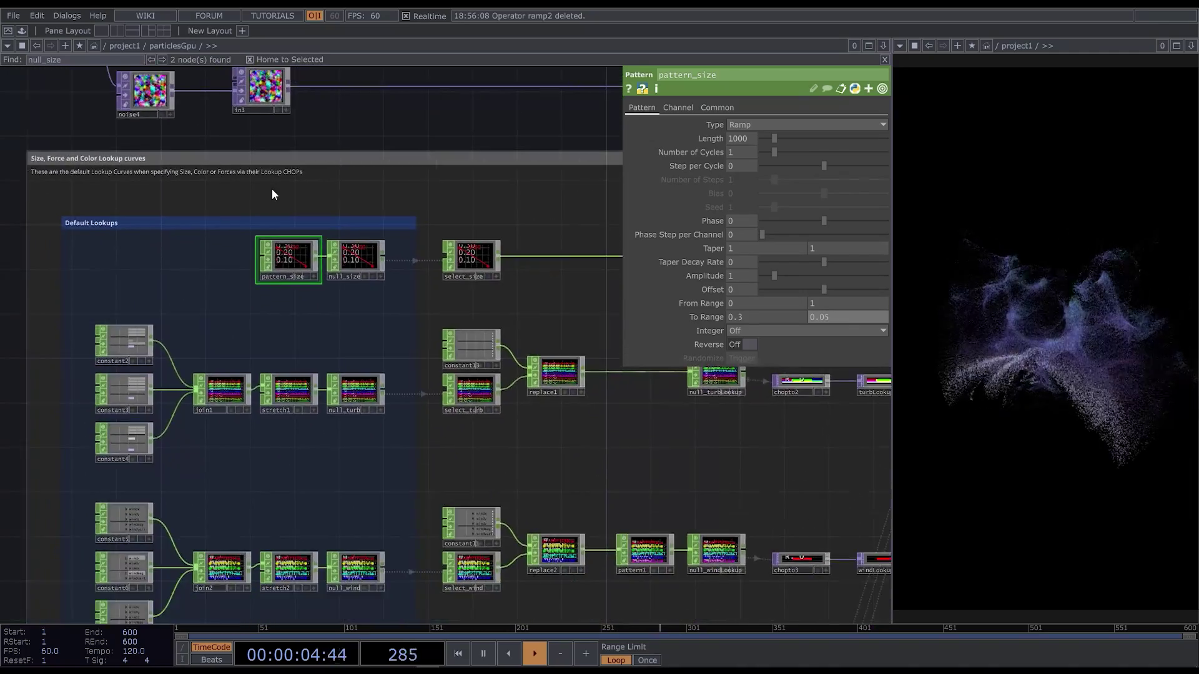
{"action": "scroll", "coordinate": [273, 189], "scroll_direction": "down", "scroll_amount": 2}
{"action": "scroll", "coordinate": [306, 237], "scroll_direction": "down", "scroll_amount": 3}
{"action": "scroll", "coordinate": [306, 236], "scroll_direction": "down", "scroll_amount": 2}
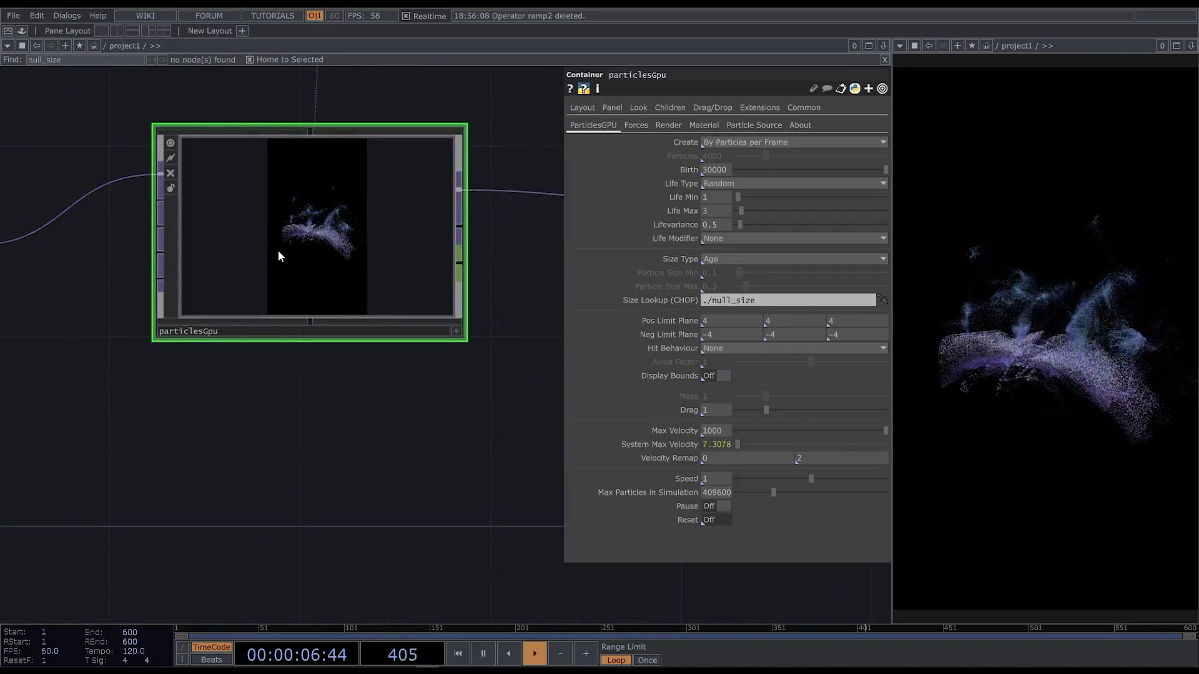
{"action": "scroll", "coordinate": [228, 482], "scroll_direction": "down", "scroll_amount": 2}
{"action": "scroll", "coordinate": [228, 482], "scroll_direction": "down", "scroll_amount": 2}
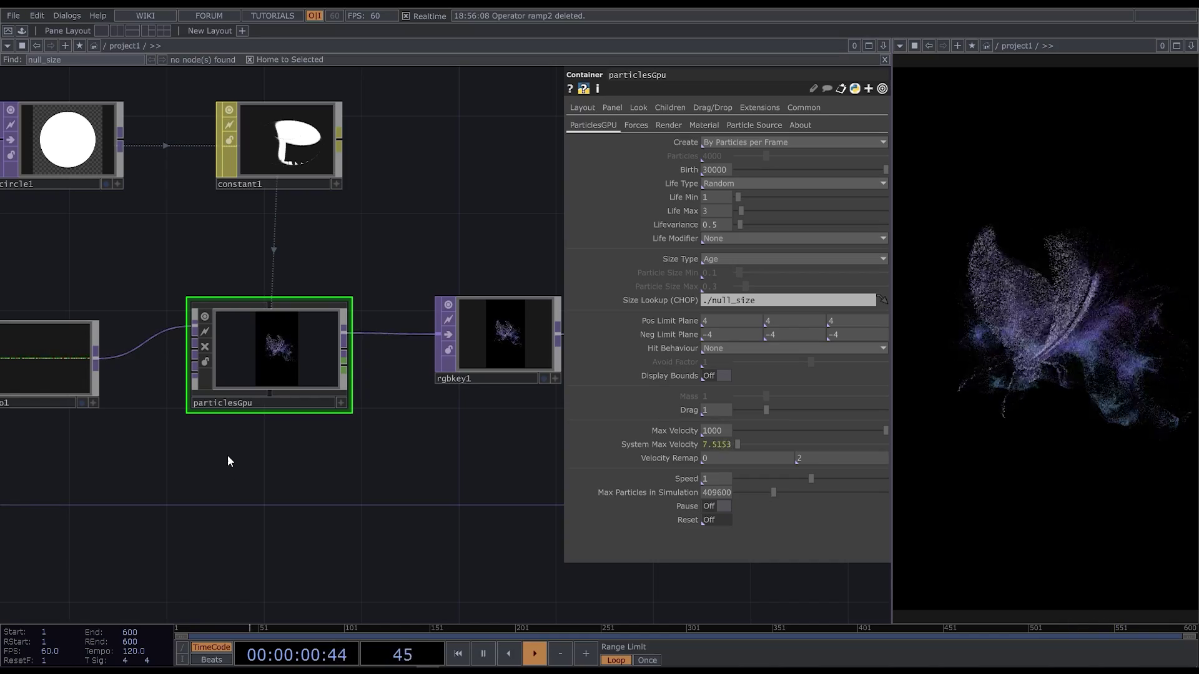
{"action": "scroll", "coordinate": [228, 454], "scroll_direction": "down", "scroll_amount": 1}
{"action": "scroll", "coordinate": [359, 463], "scroll_direction": "down", "scroll_amount": 2}
{"action": "scroll", "coordinate": [454, 454], "scroll_direction": "down", "scroll_amount": 1}
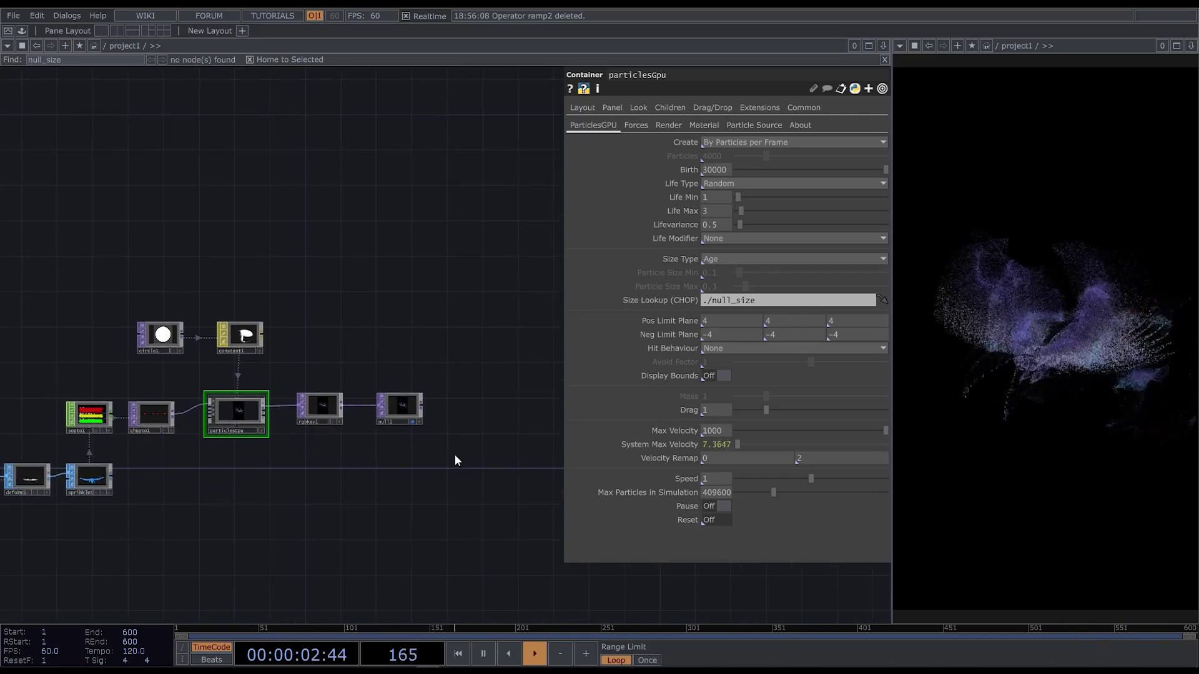
{"action": "scroll", "coordinate": [366, 375], "scroll_direction": "up", "scroll_amount": 2}
Move null1 further right and lower constant1's alpha to about 0.38.
{"action": "left_click_drag", "start_coordinate": [366, 376], "coordinate": [529, 385]}
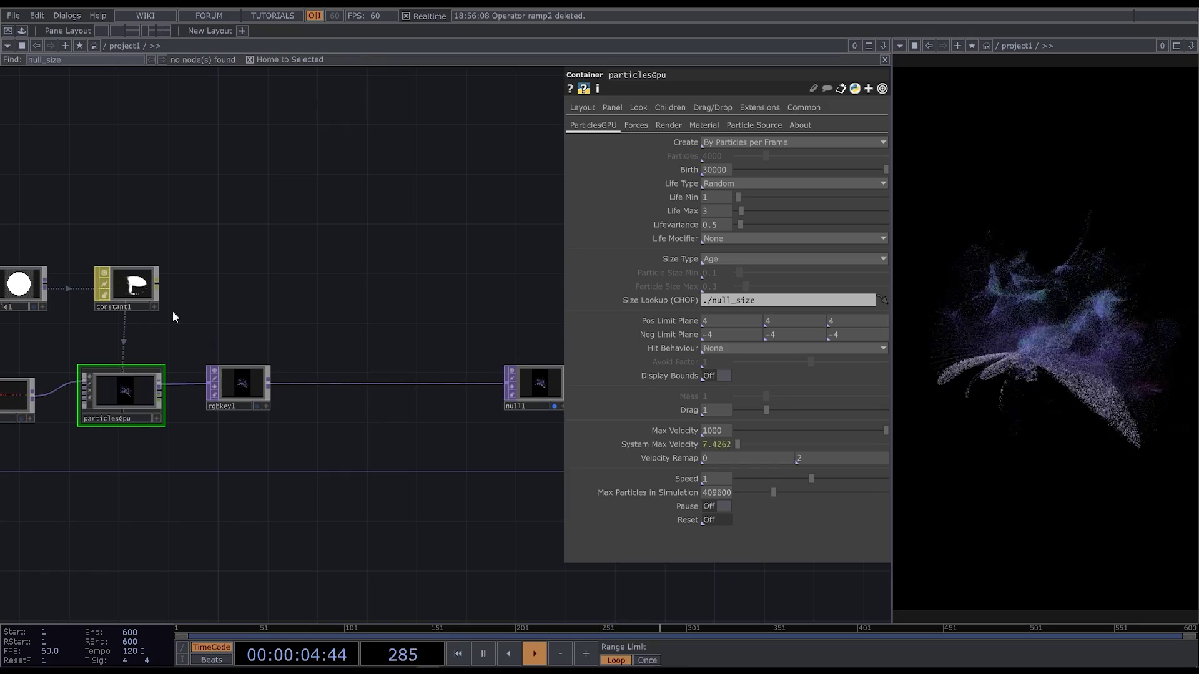
{"action": "left_click", "coordinate": [132, 286]}
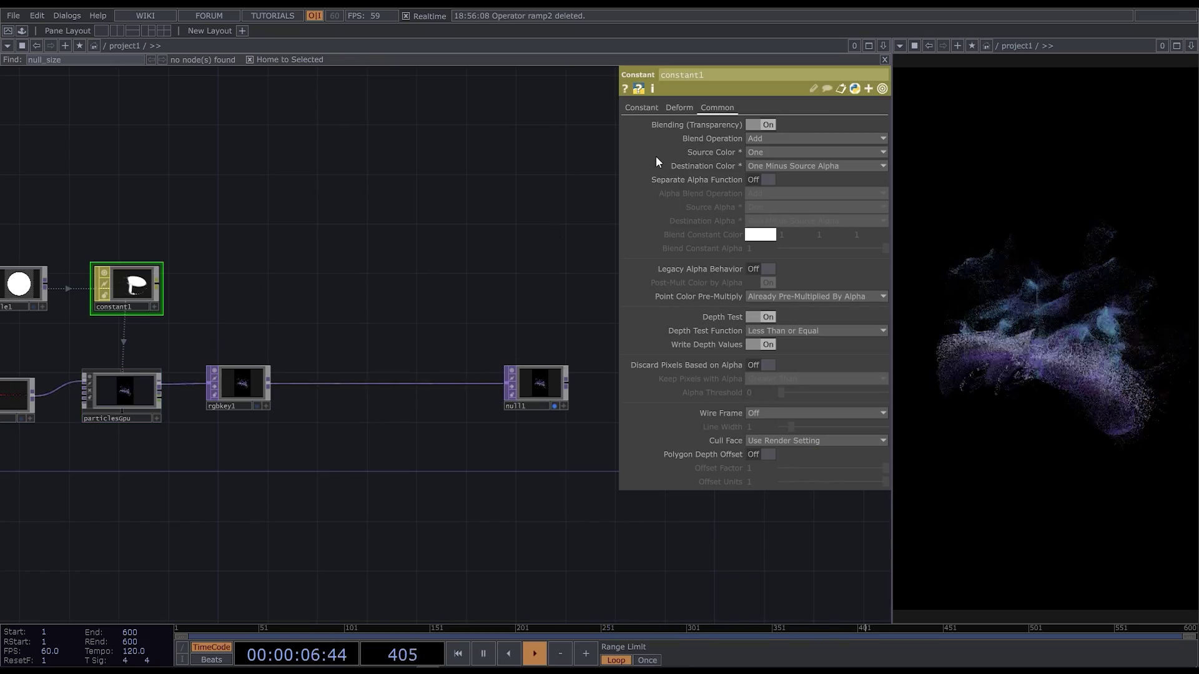
{"action": "left_click", "coordinate": [642, 106]}
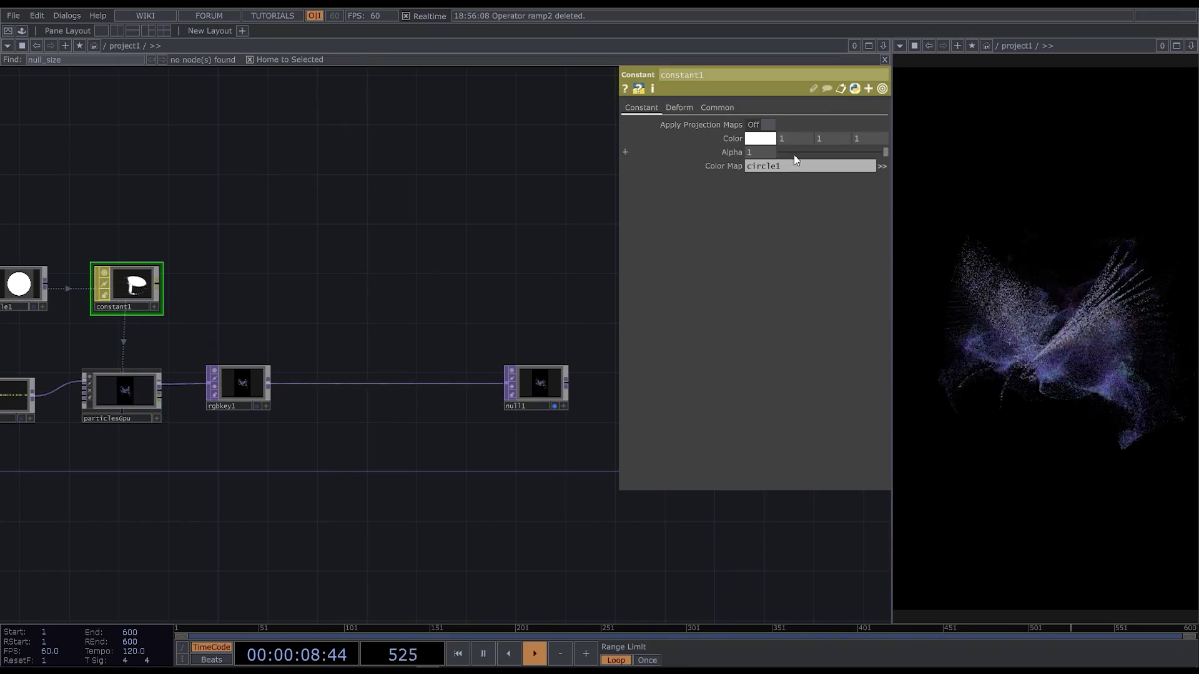
{"action": "left_click_drag", "start_coordinate": [819, 151], "coordinate": [816, 149]}
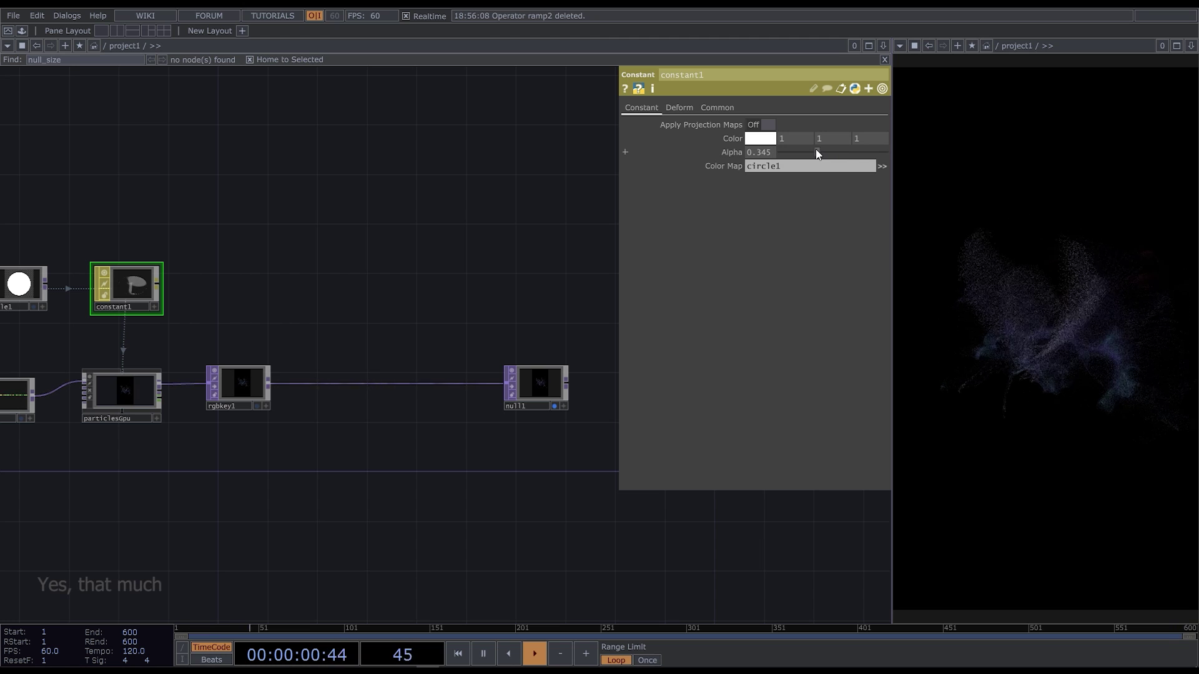
{"action": "left_click", "coordinate": [820, 149]}
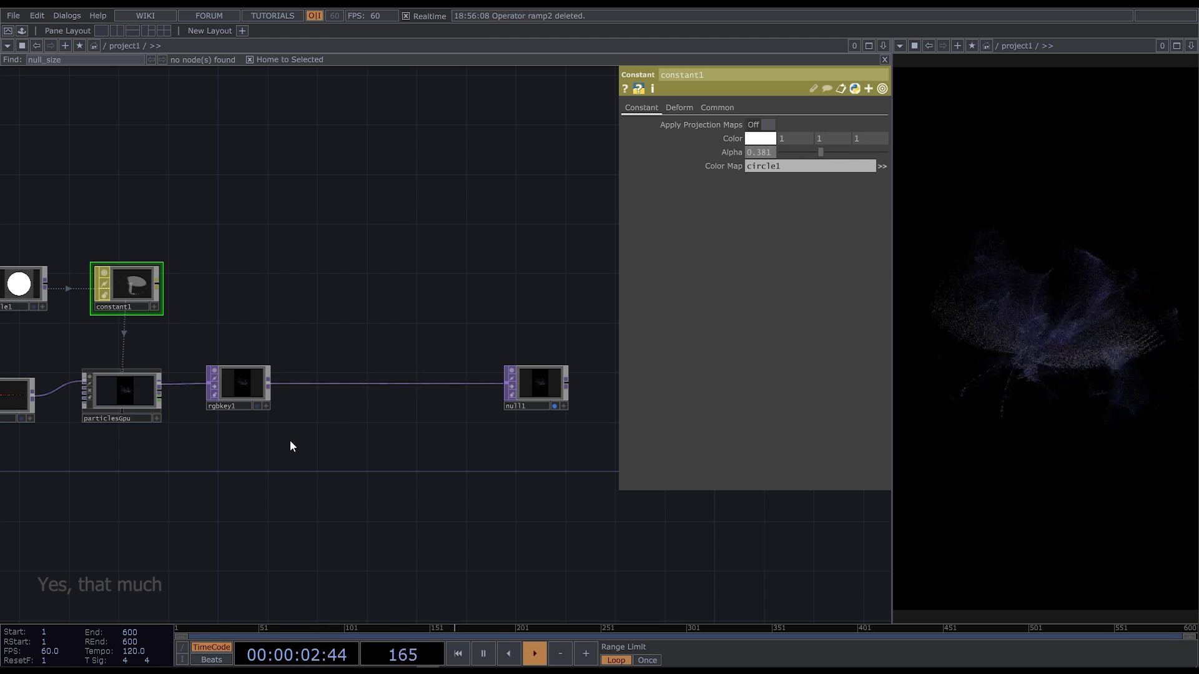
Insert a Bloom TOP, then a Level TOP, between rgbkey1 and null1.
{"action": "right_click", "coordinate": [272, 382]}
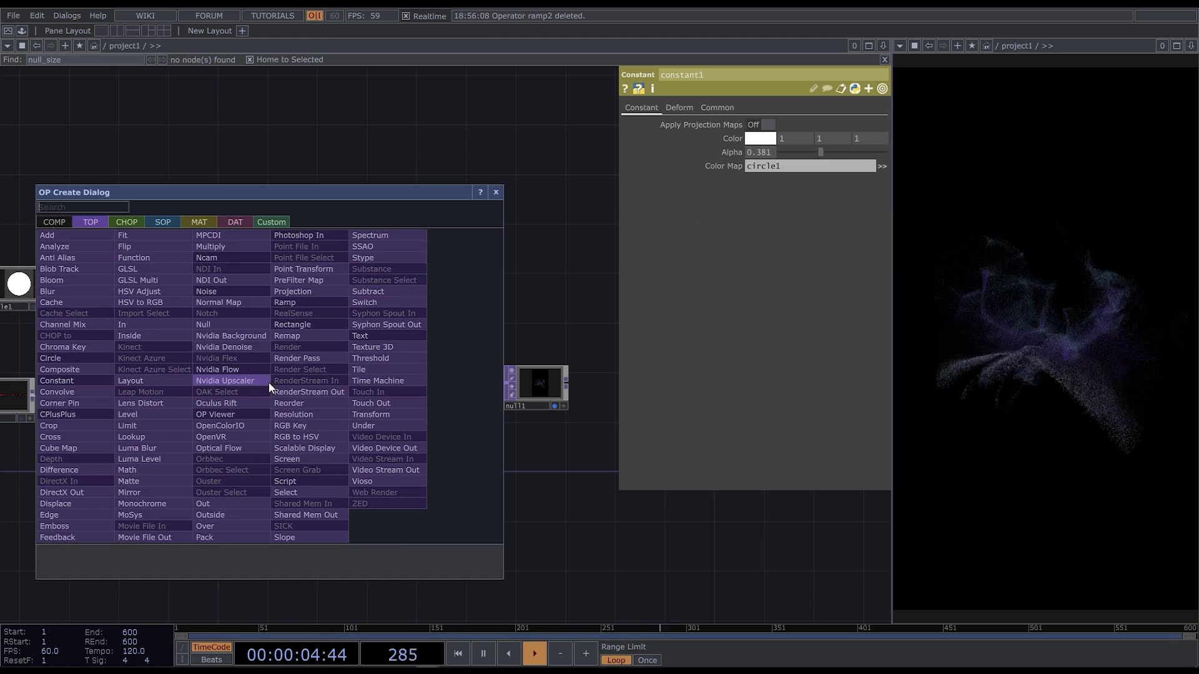
{"action": "type", "text": "bloom"}
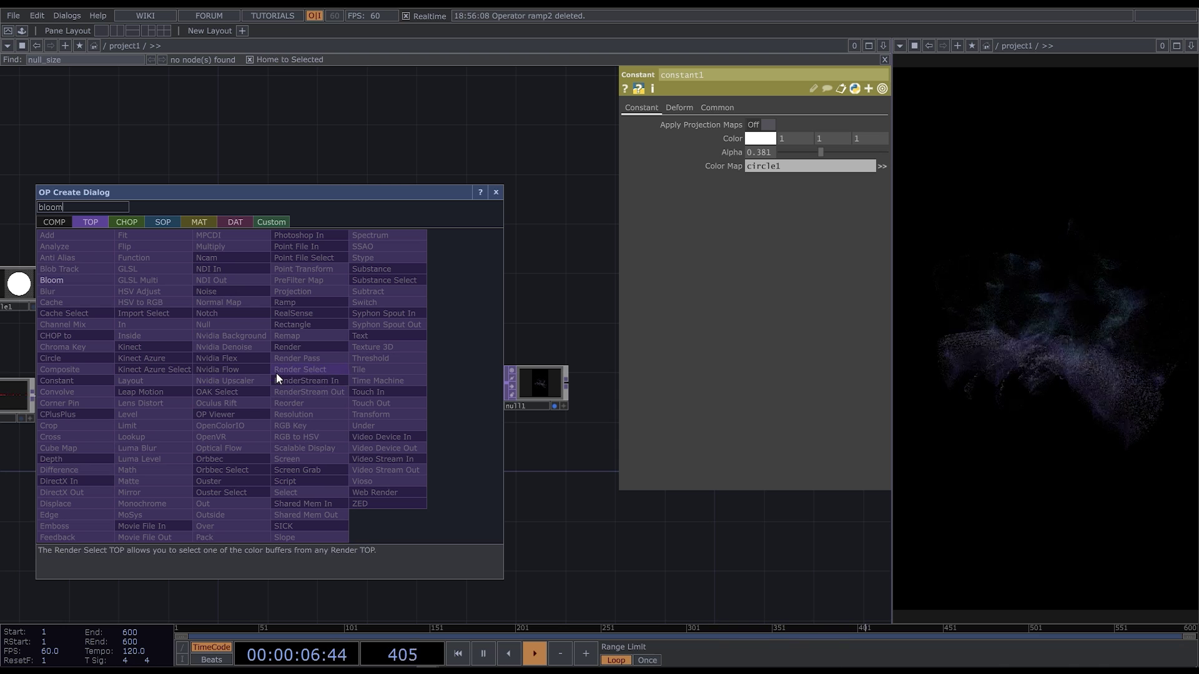
{"action": "left_click", "coordinate": [94, 286]}
{"action": "left_click", "coordinate": [342, 387]}
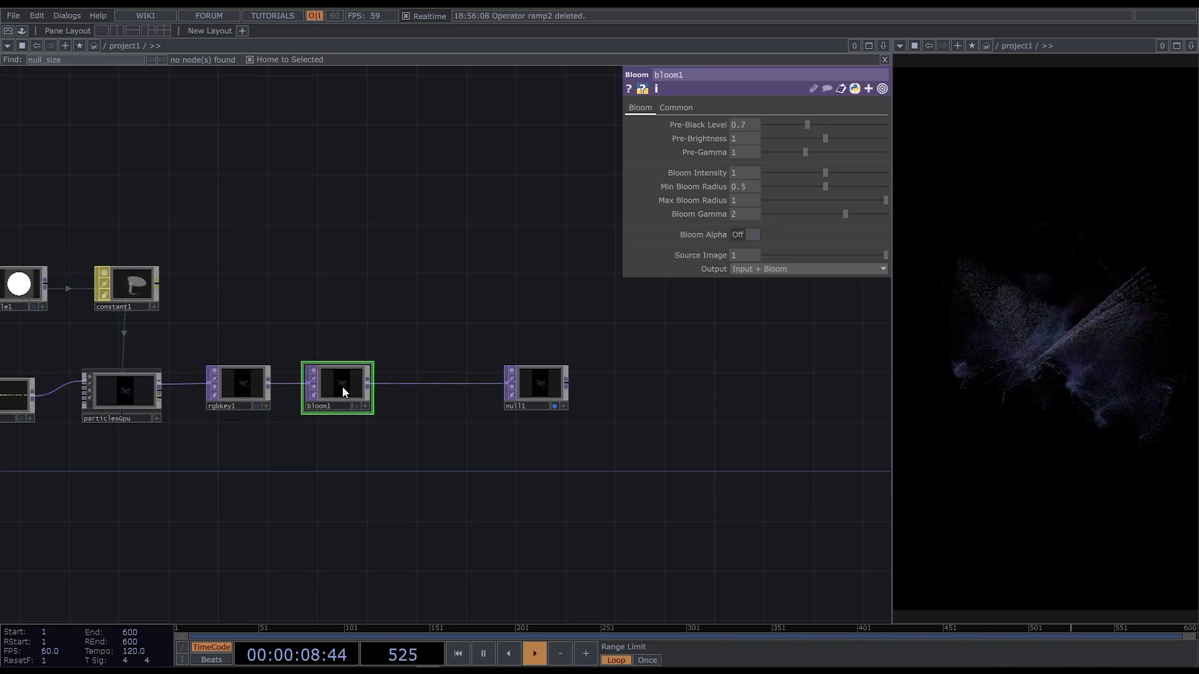
{"action": "right_click", "coordinate": [367, 385]}
{"action": "type", "text": "lev"}
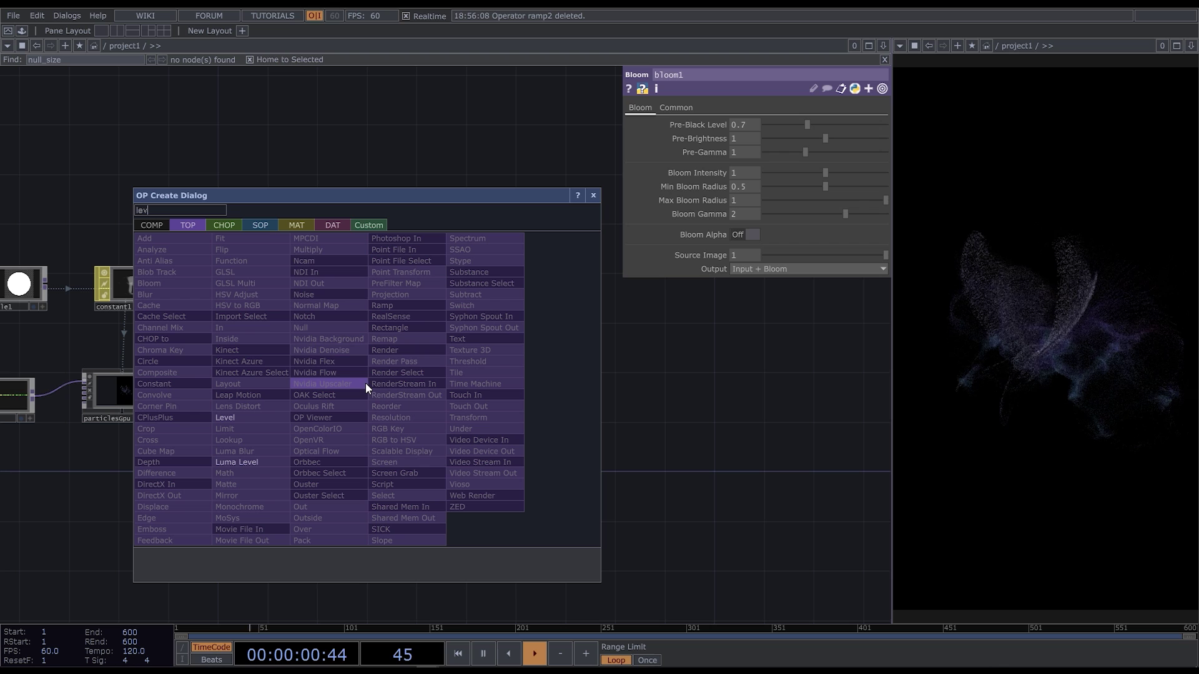
{"action": "type", "text": "e"}
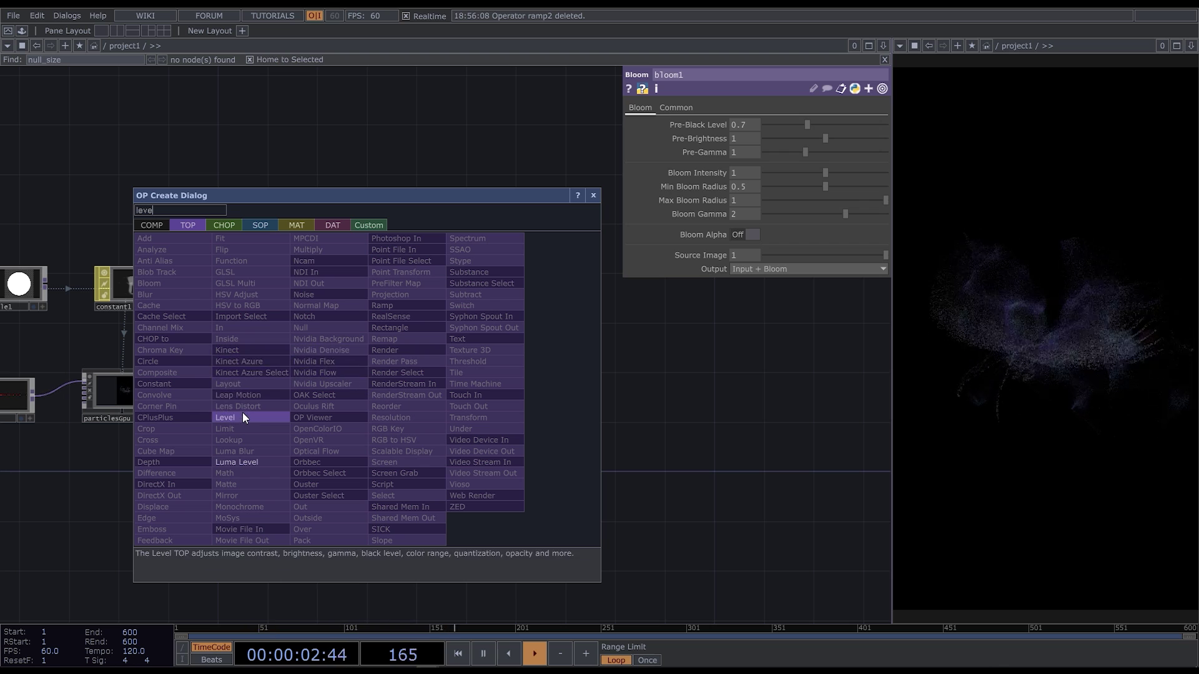
{"action": "left_click", "coordinate": [242, 416]}
{"action": "left_click", "coordinate": [419, 387]}
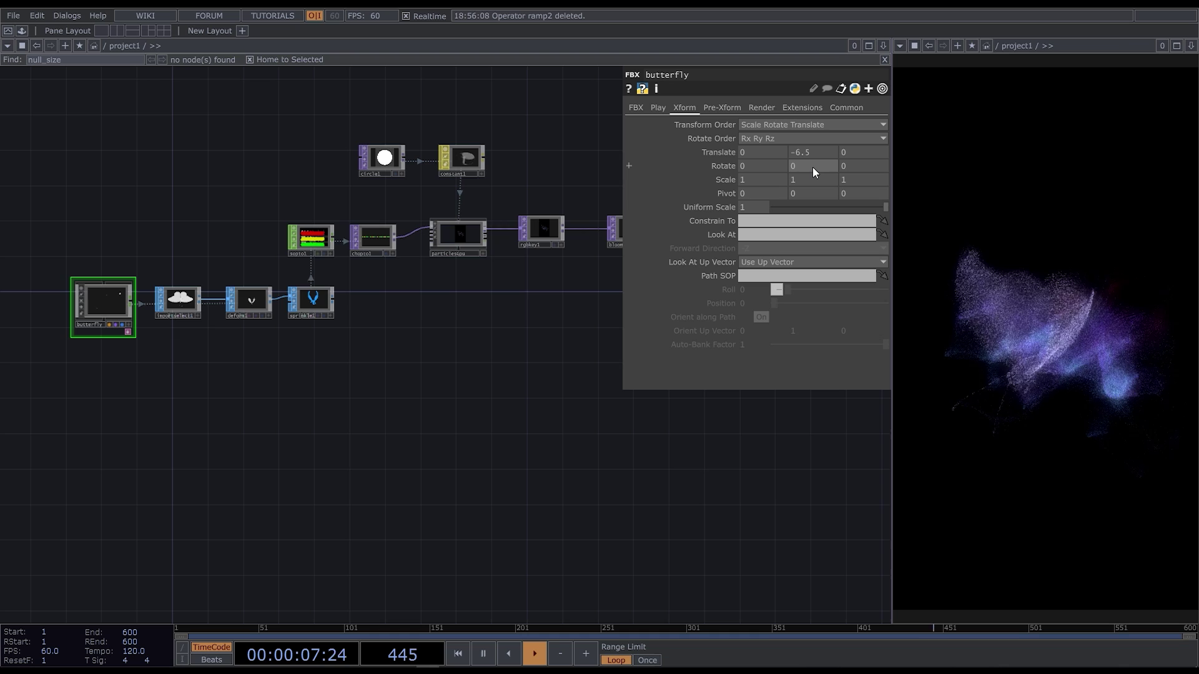
Drive the butterfly's Rotate Y with the expression absTime.seconds * -20.
{"action": "left_click", "coordinate": [812, 168]}
{"action": "type", "text": "ime.secon"}
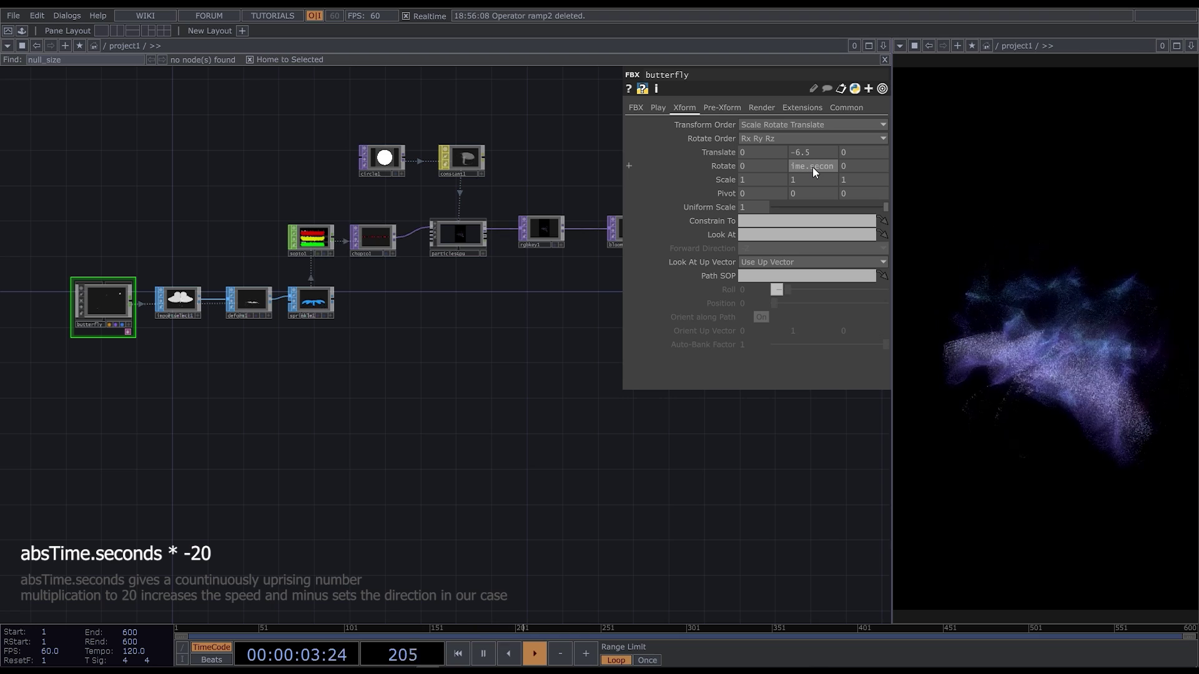
{"action": "type", "text": "ds *"}
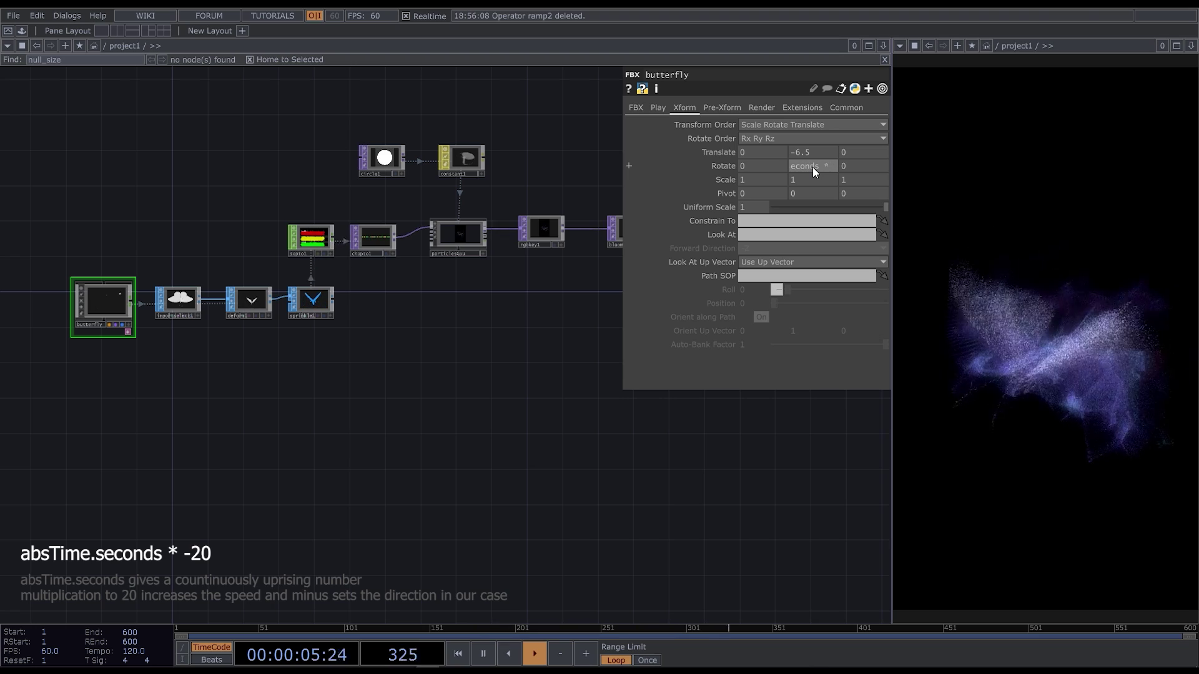
{"action": "type", "text": "-20"}
{"action": "key", "text": "Return"}
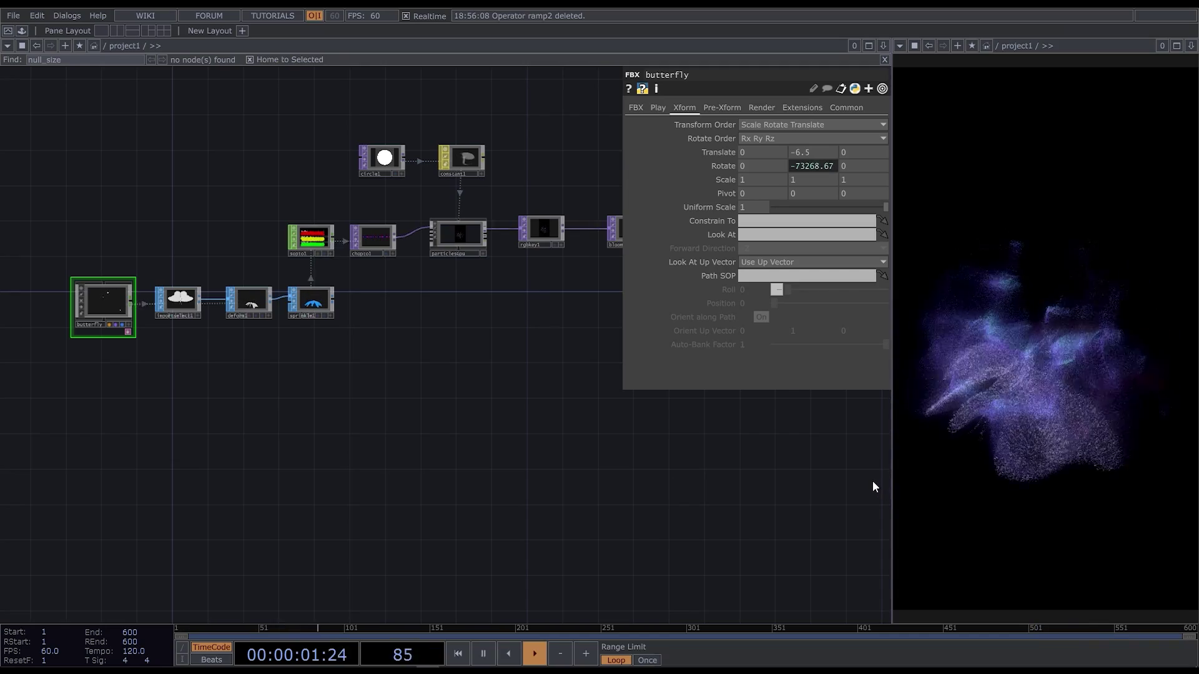
{"action": "scroll", "coordinate": [466, 174], "scroll_direction": "up", "scroll_amount": 1}
{"action": "scroll", "coordinate": [449, 260], "scroll_direction": "up", "scroll_amount": 3}
{"action": "scroll", "coordinate": [468, 469], "scroll_direction": "up", "scroll_amount": 2}
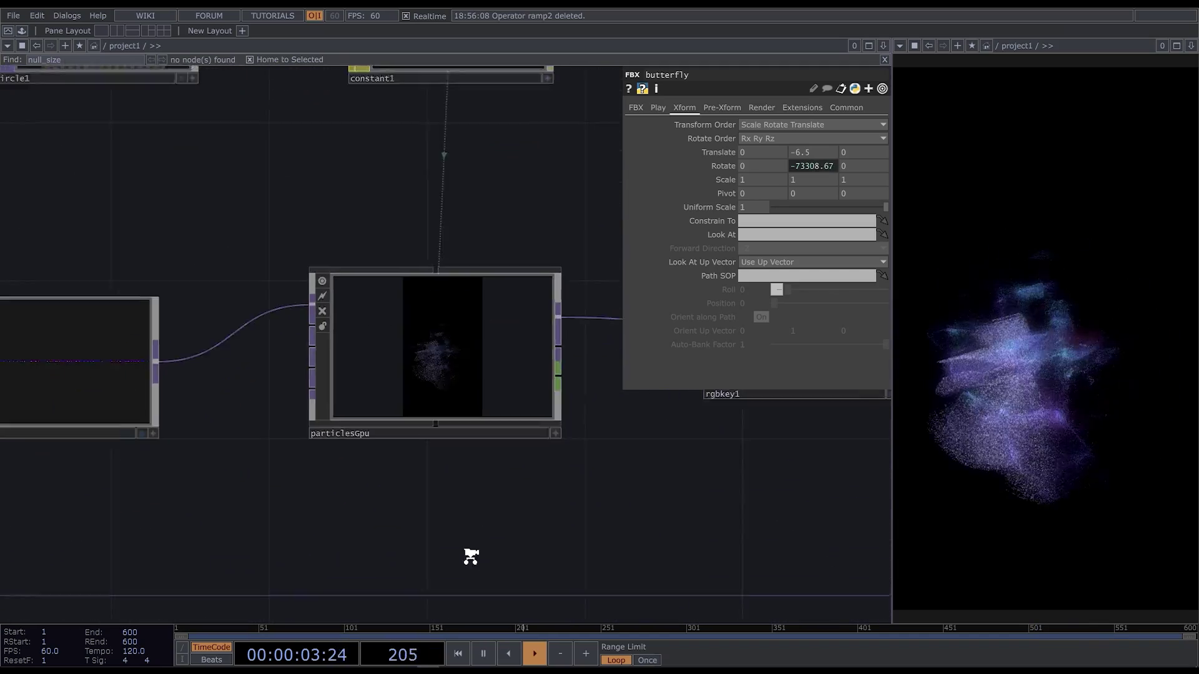
{"action": "scroll", "coordinate": [576, 410], "scroll_direction": "up", "scroll_amount": 1}
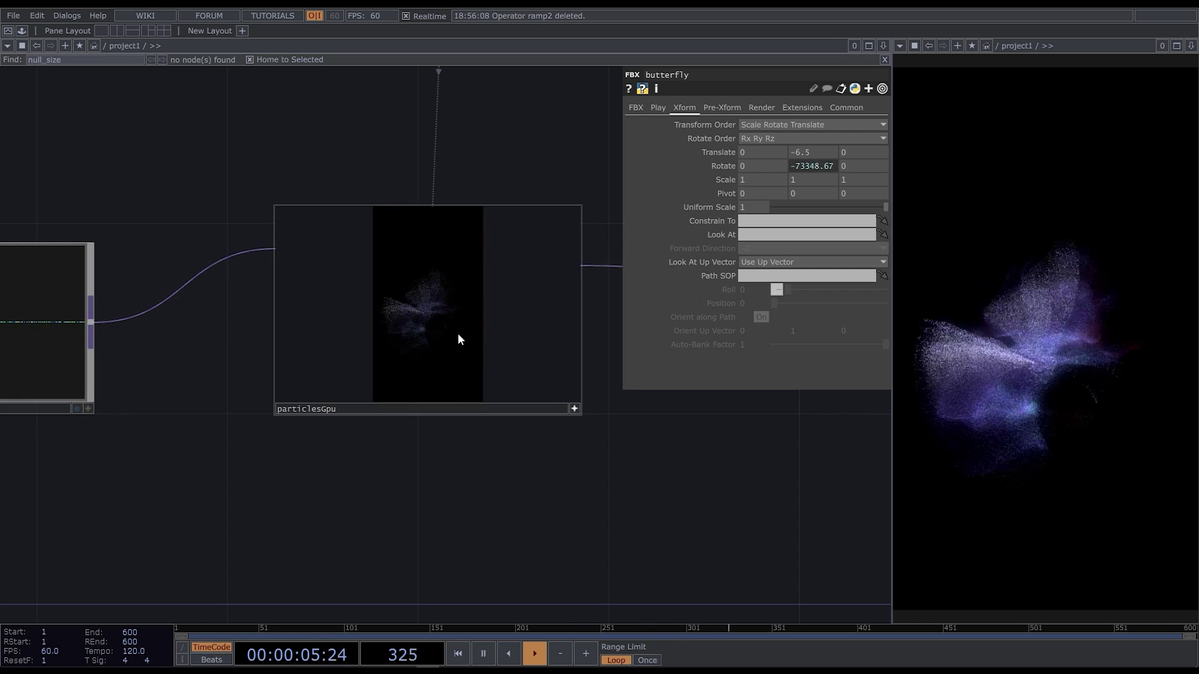